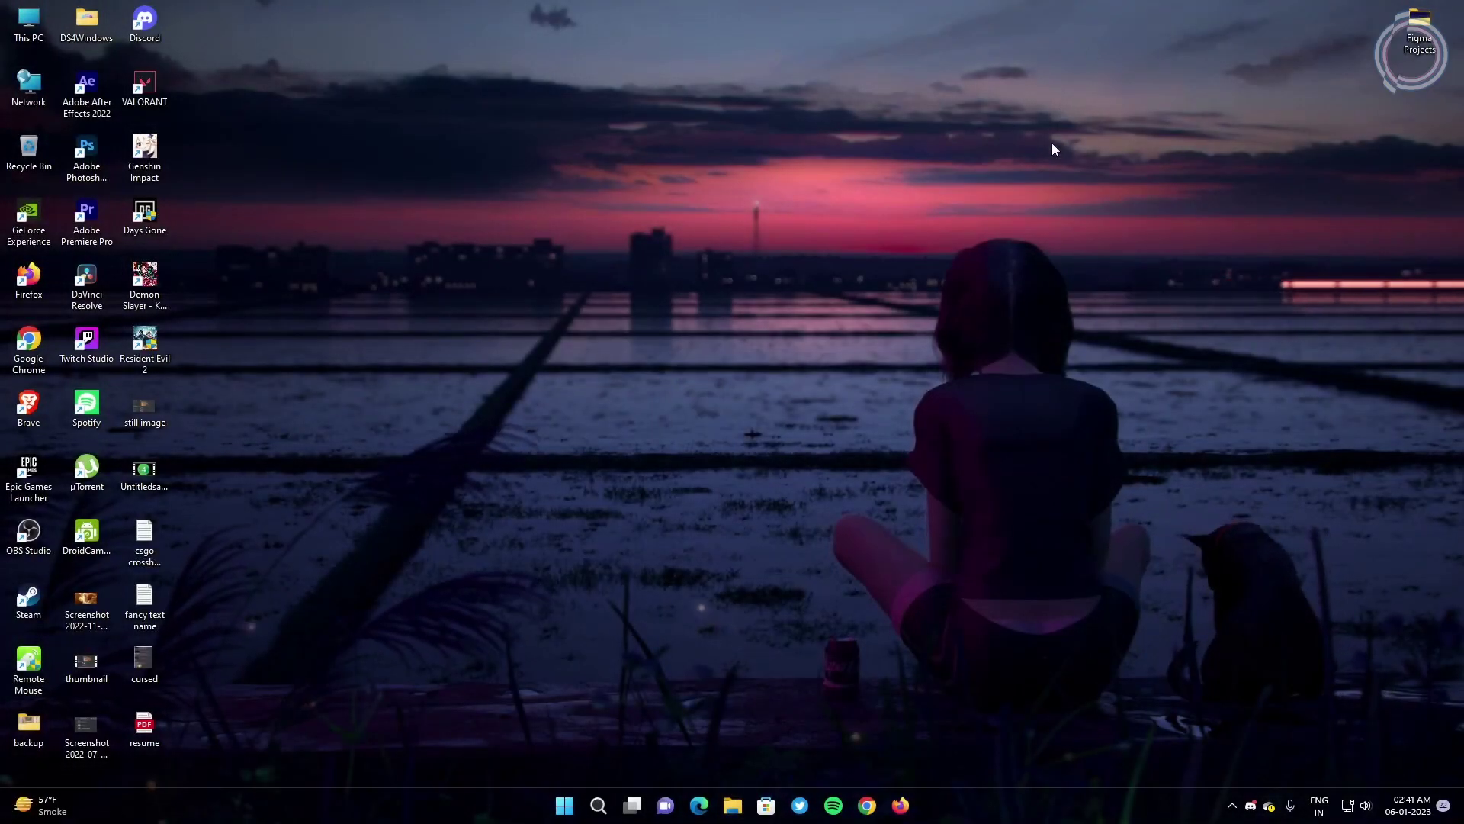
- Open the Optimize Drives window from the Tools tab of Local Disk (C:) Properties
double_click(20, 36)
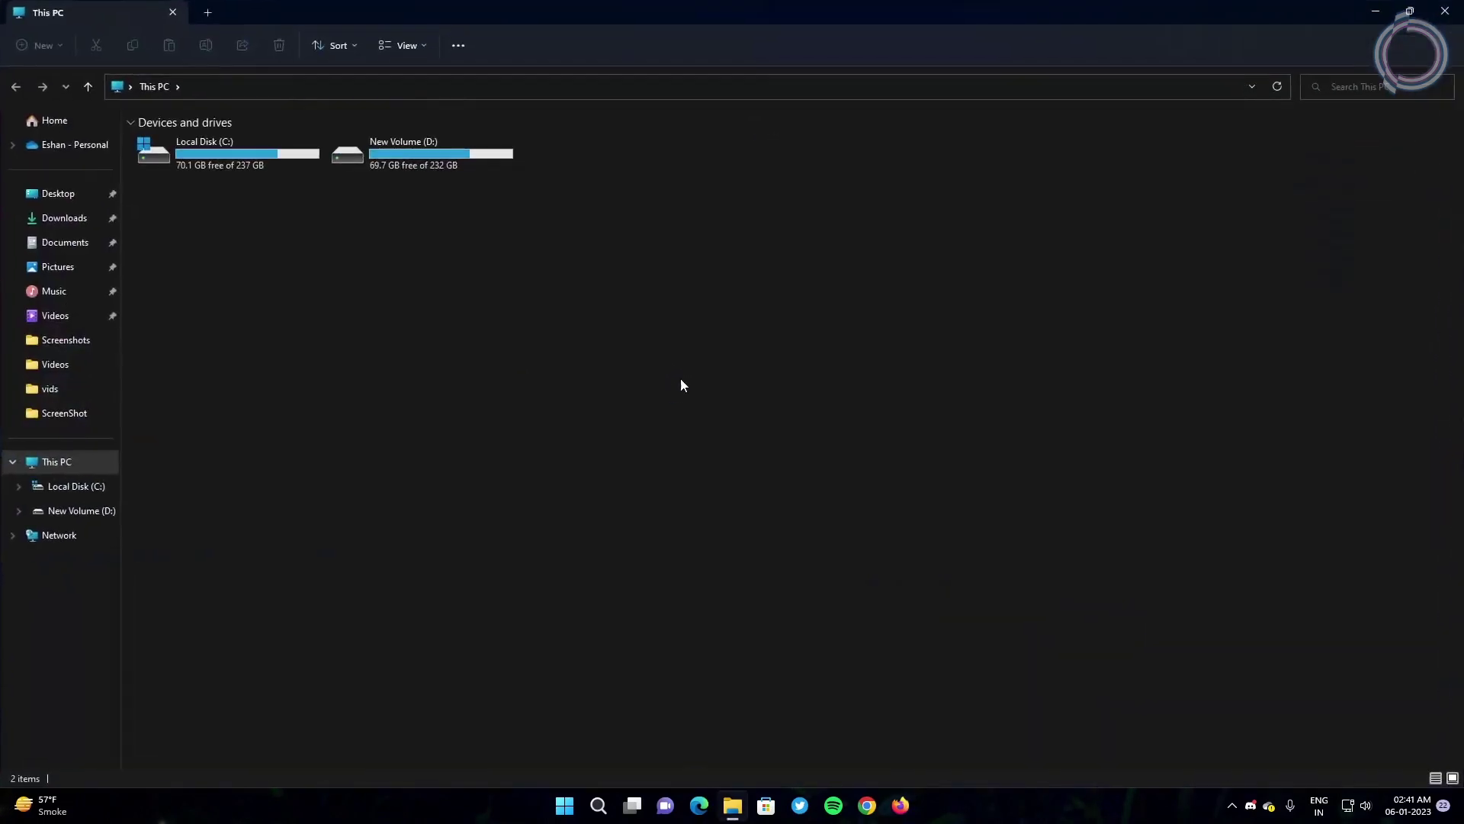
right_click(248, 156)
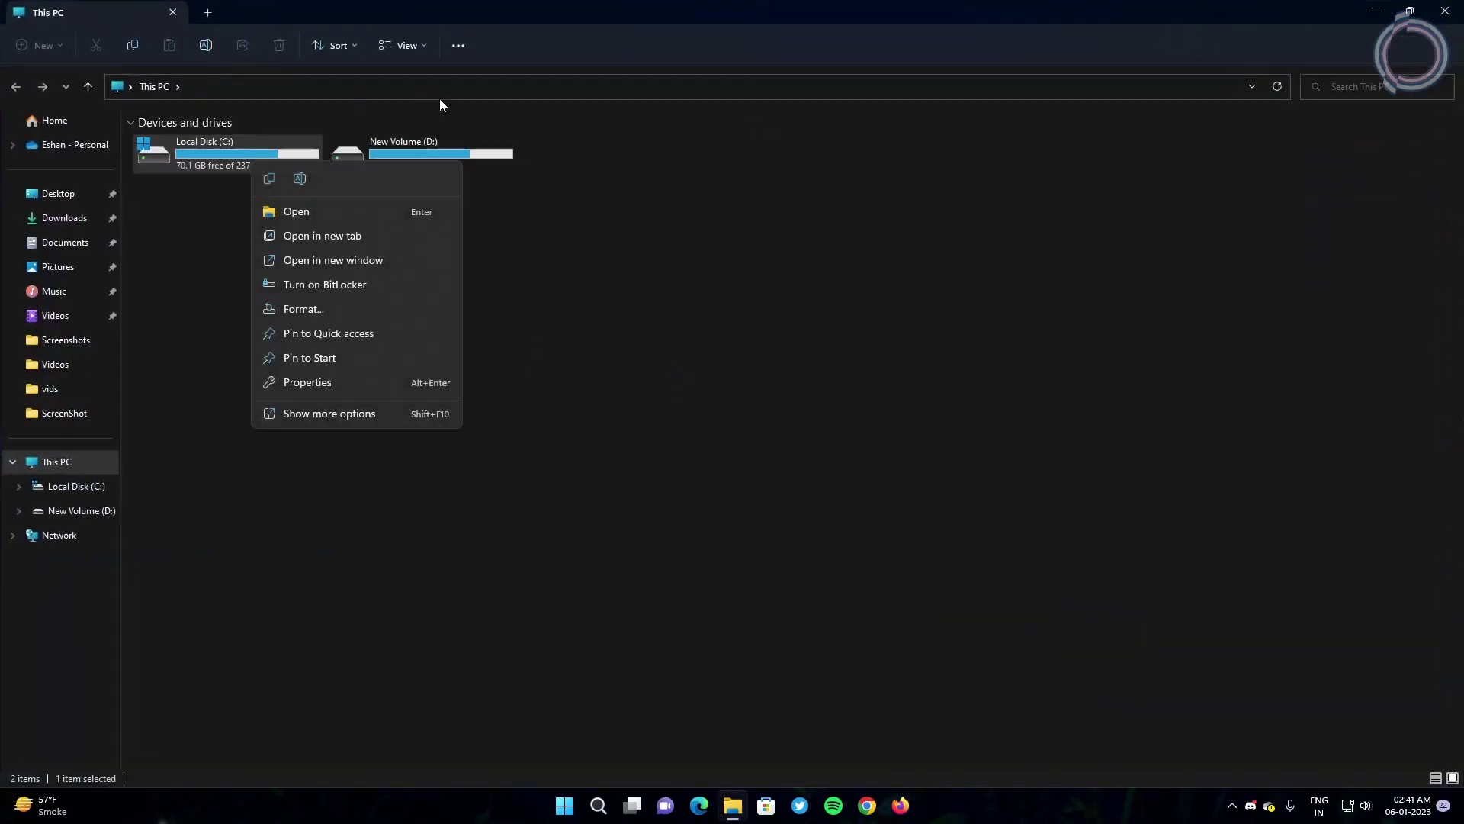
click(320, 389)
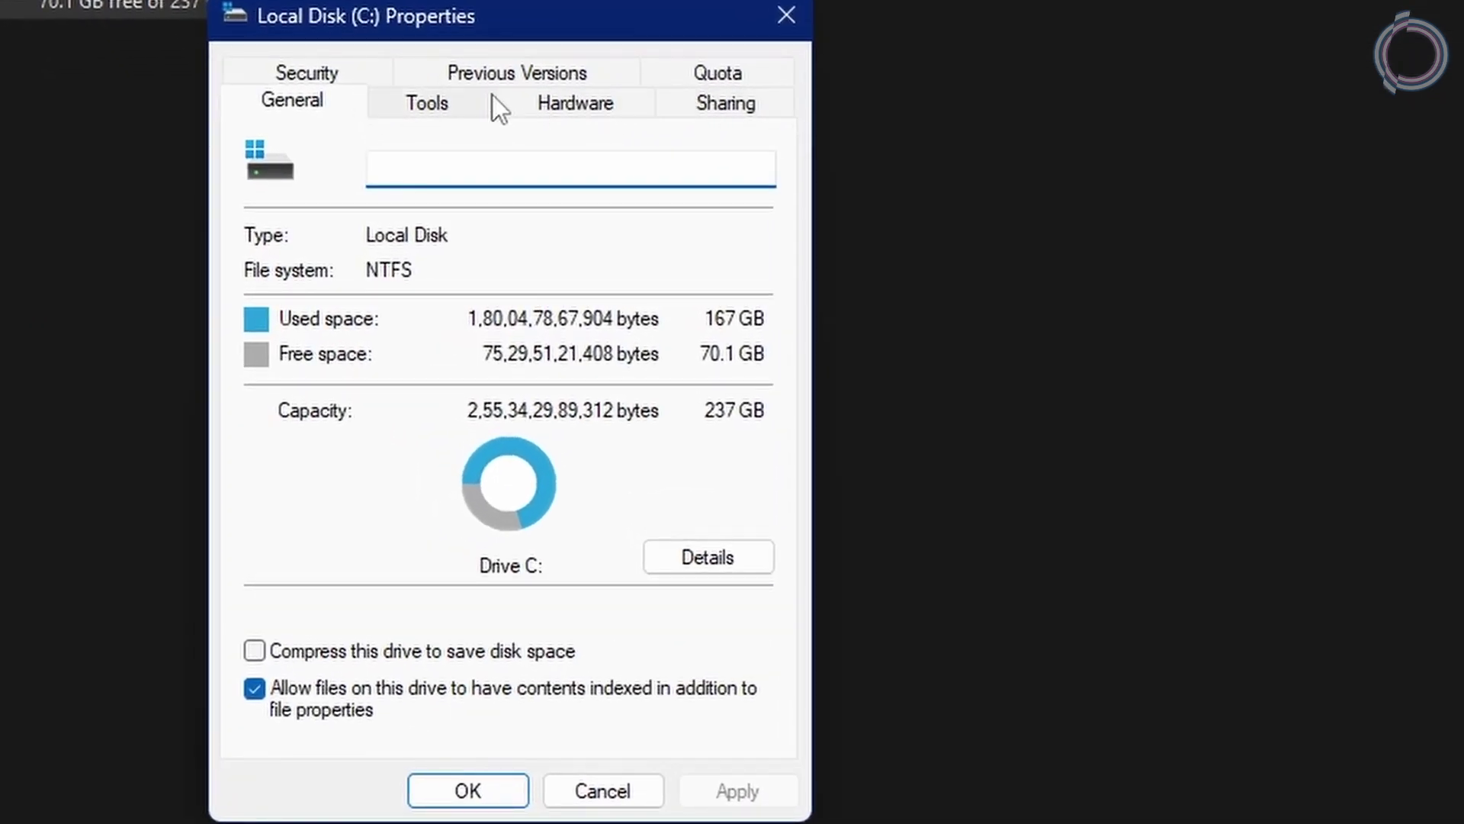
click(437, 99)
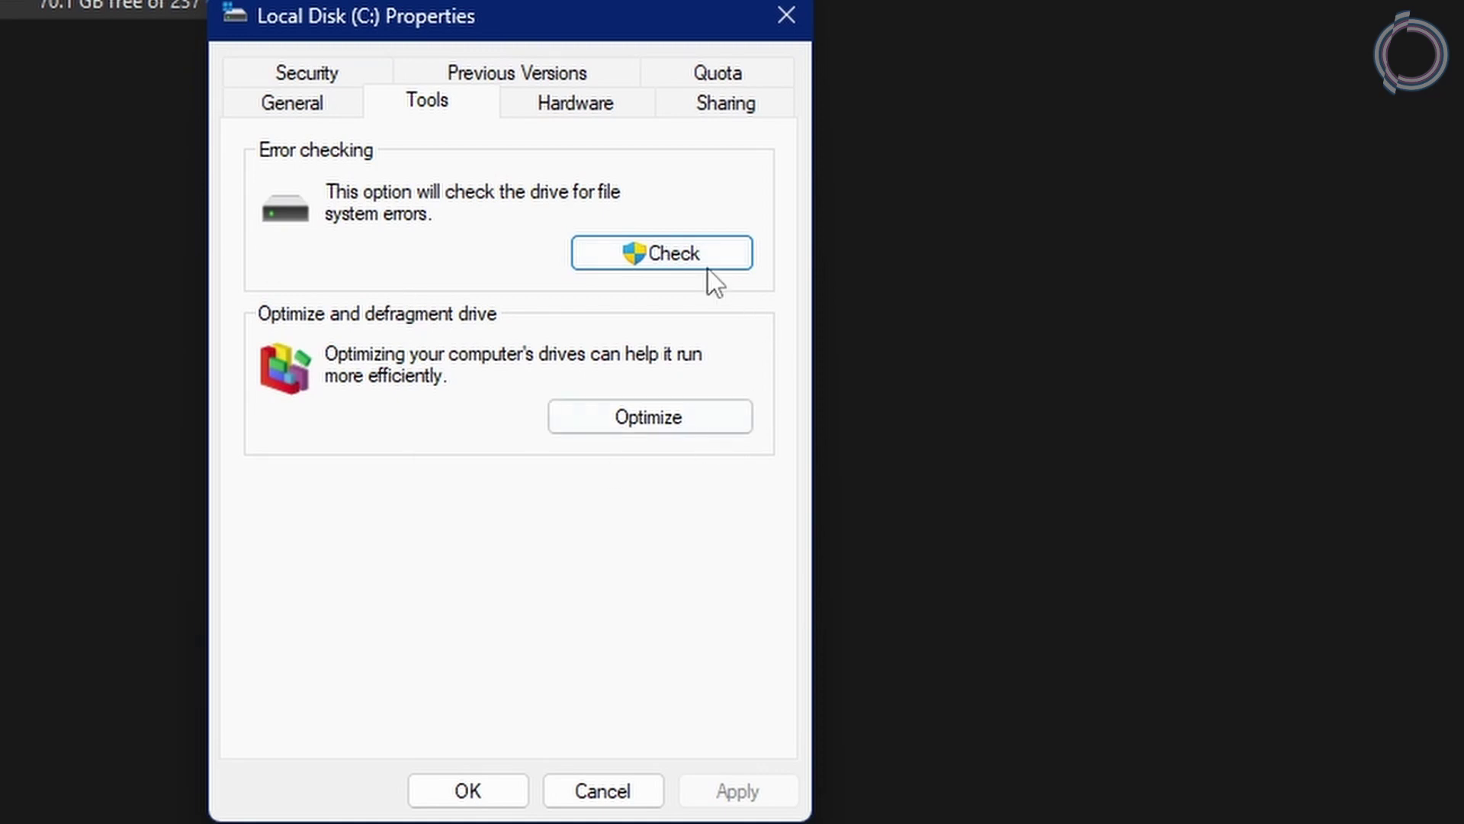
click(645, 425)
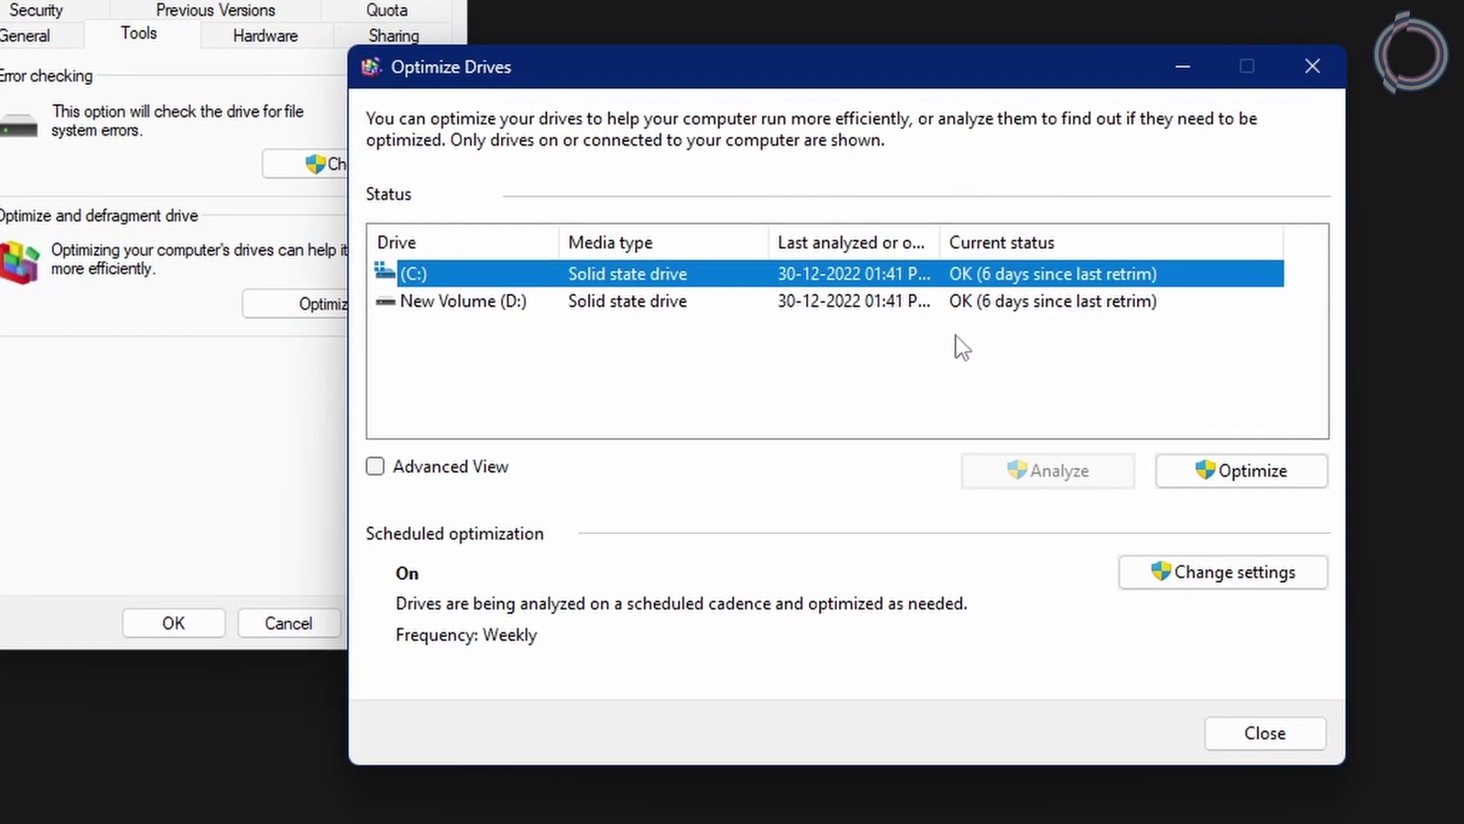
- Select New Volume (D:) and run Optimize on it twice
click(1404, 411)
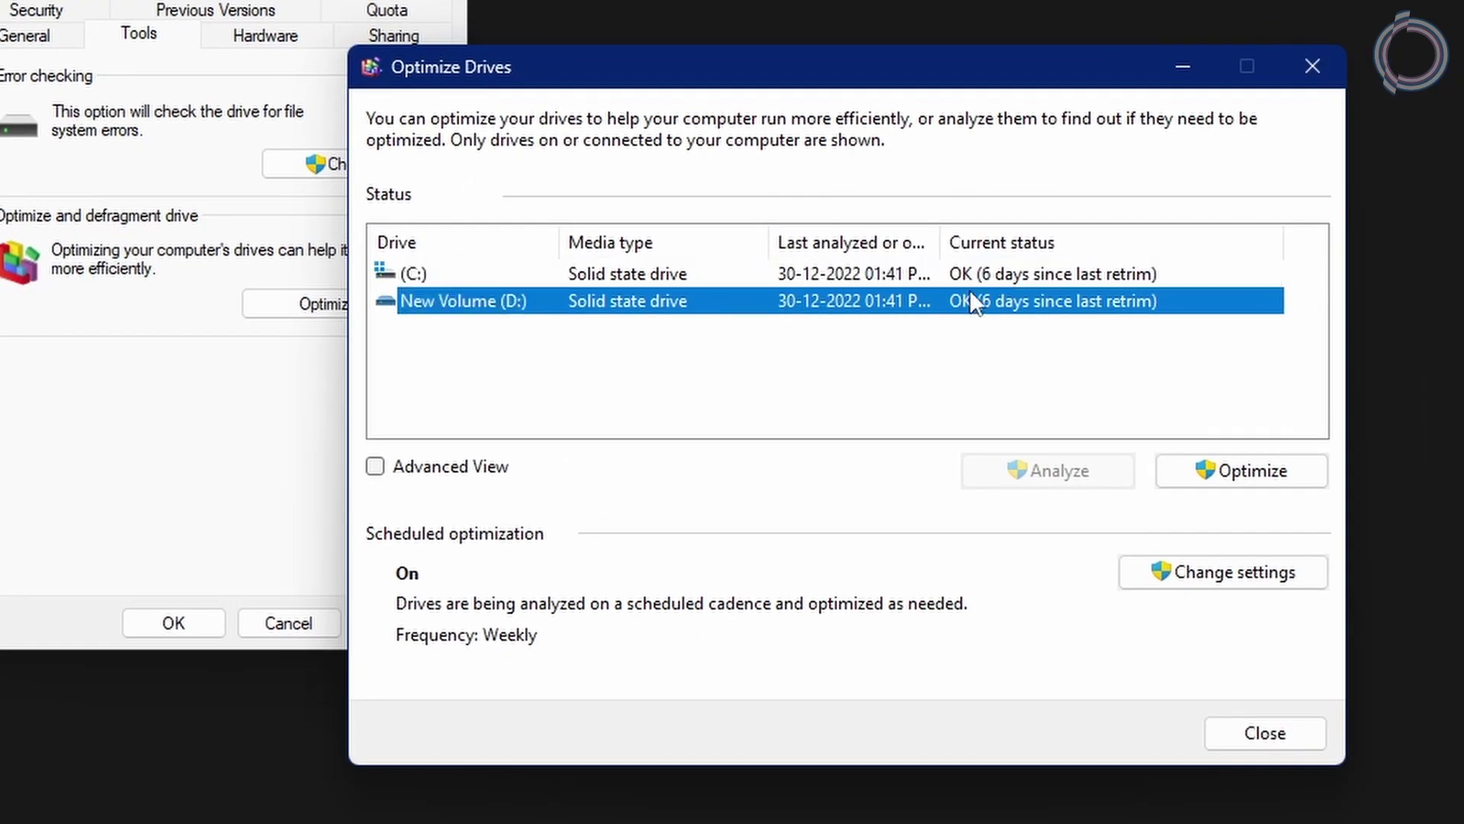
key(Up)
key(Down)
key(Up)
key(Down)
key(Up)
key(Down)
key(Up)
key(Down)
key(Up)
key(Down)
click(1213, 469)
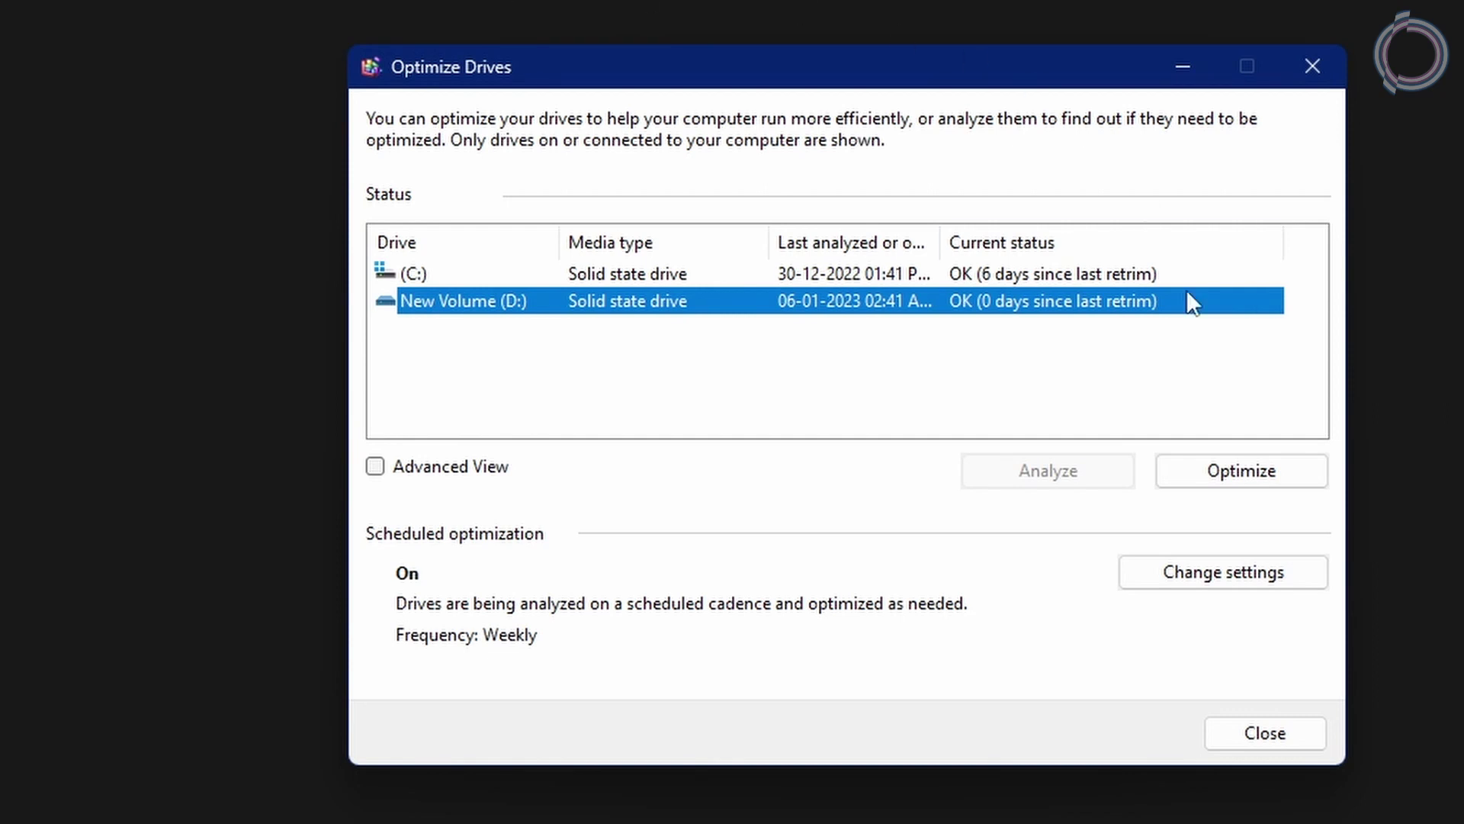
click(1201, 472)
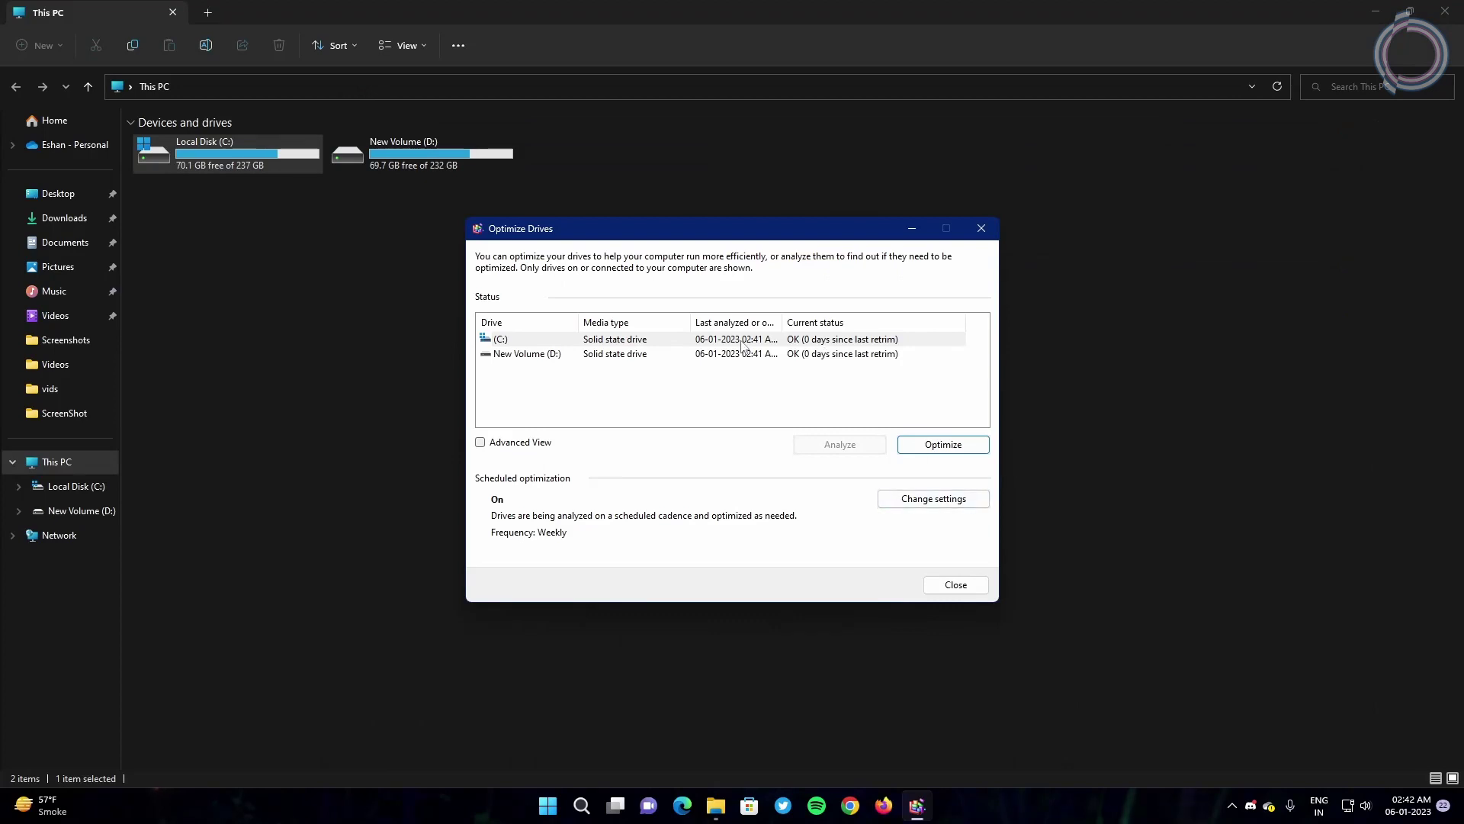
- Reselect New Volume (D:) and review the weekly optimization schedule without changing it
click(621, 359)
click(619, 340)
click(618, 355)
click(836, 341)
click(831, 356)
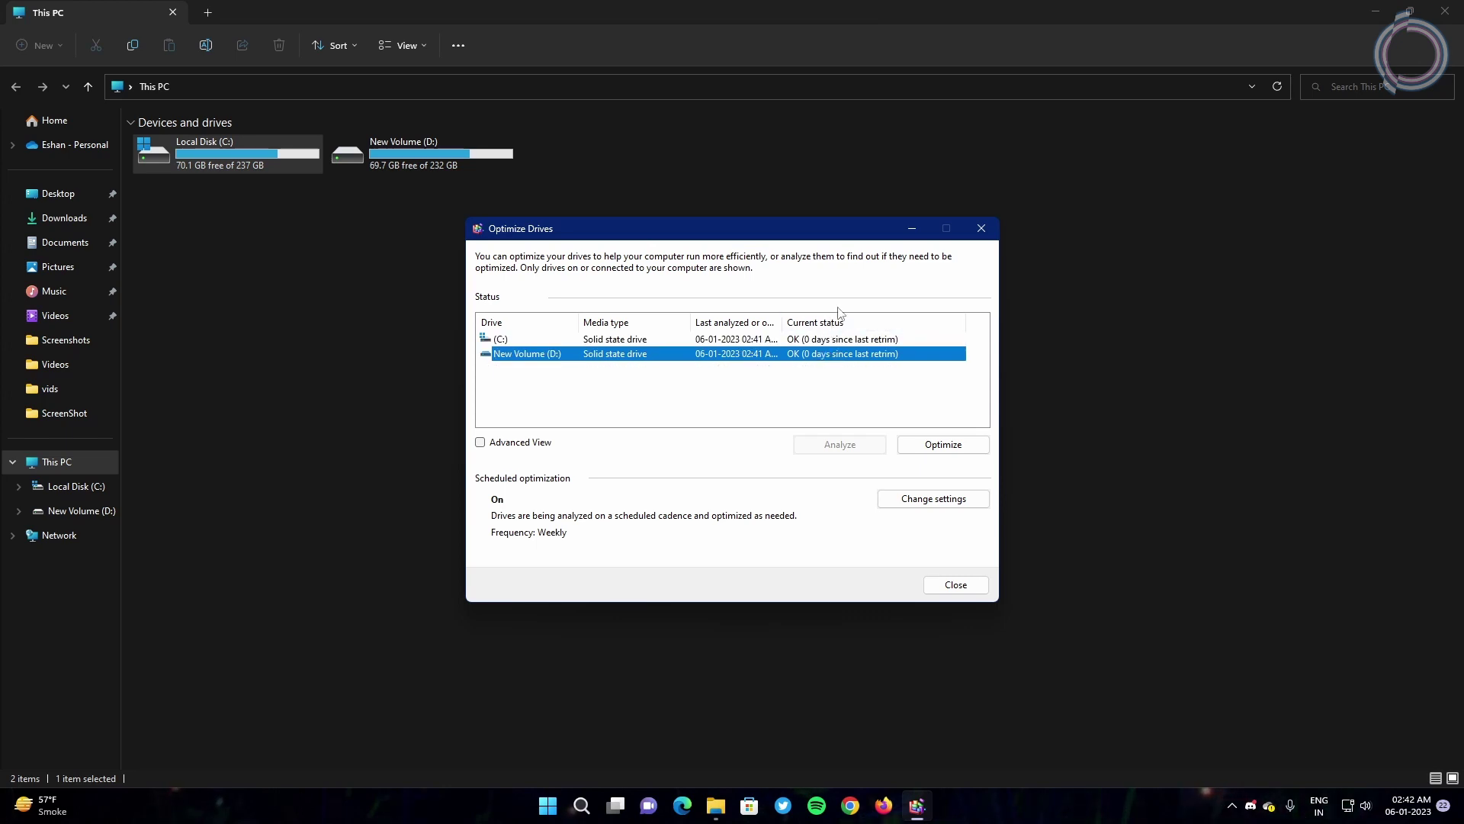
click(916, 500)
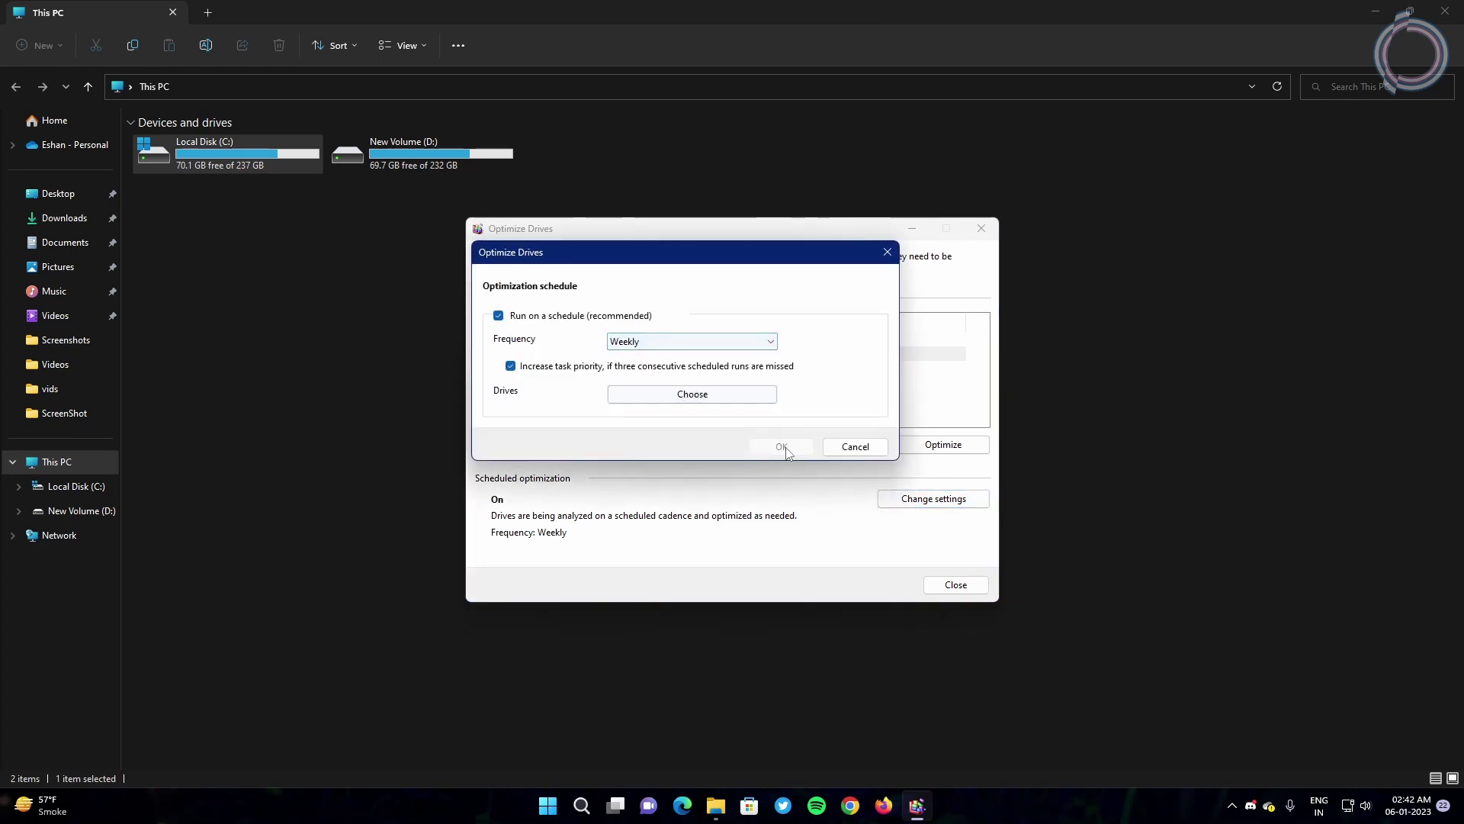
click(855, 446)
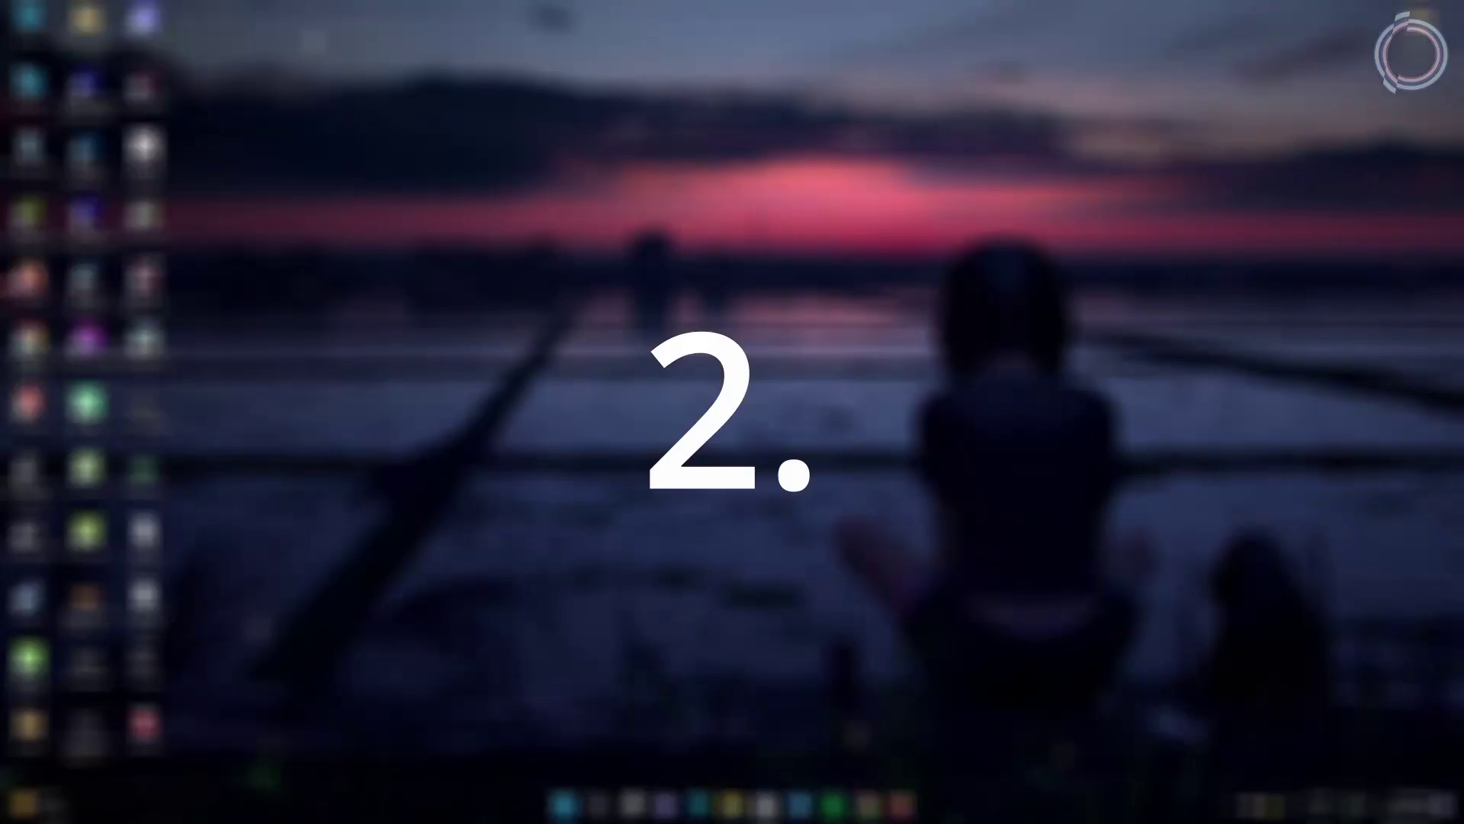
- Permanently delete all 95 items in %temp%, skipping the files still in use
key(super+r)
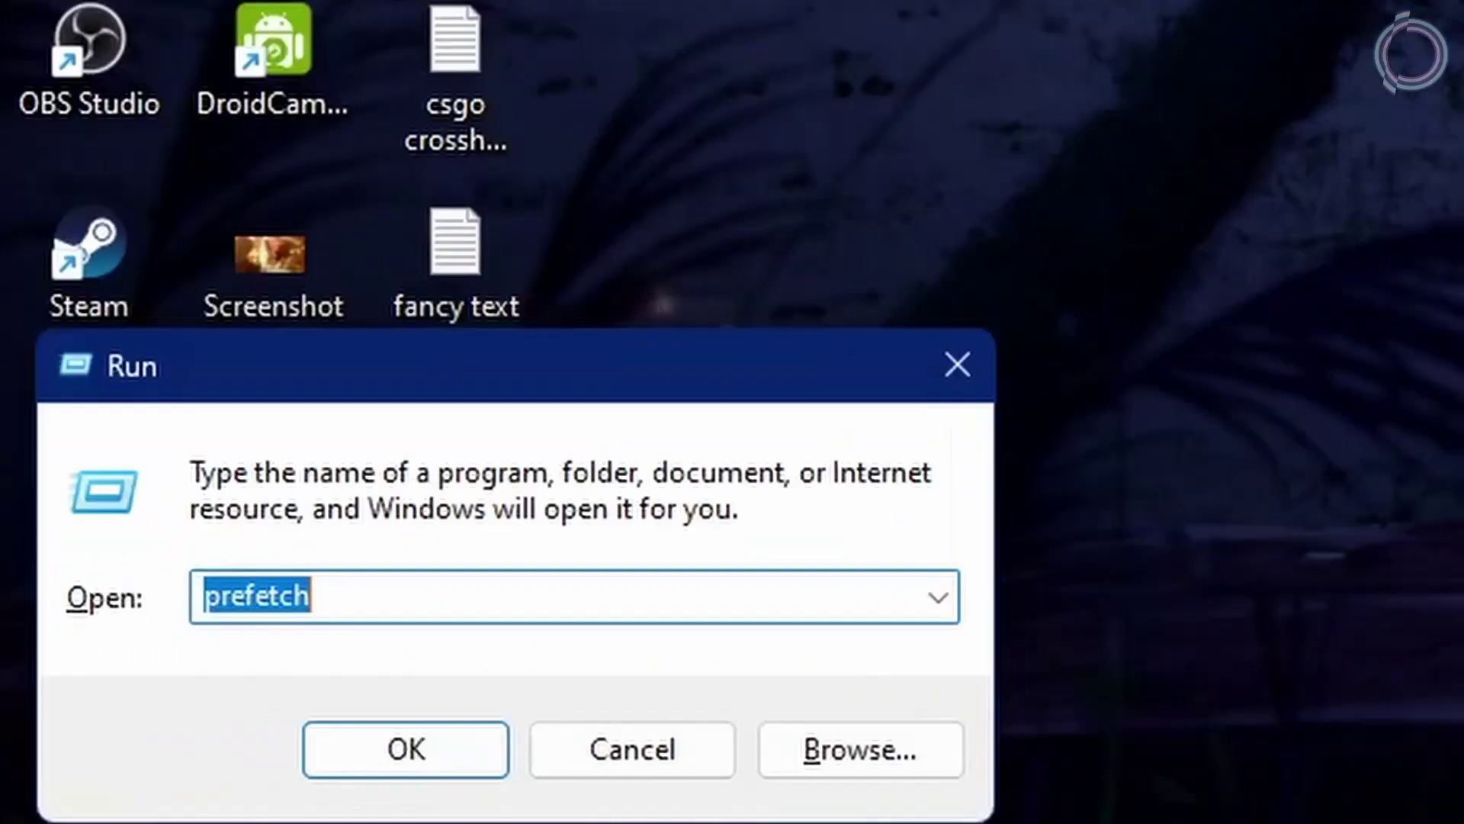
text(%temp%)
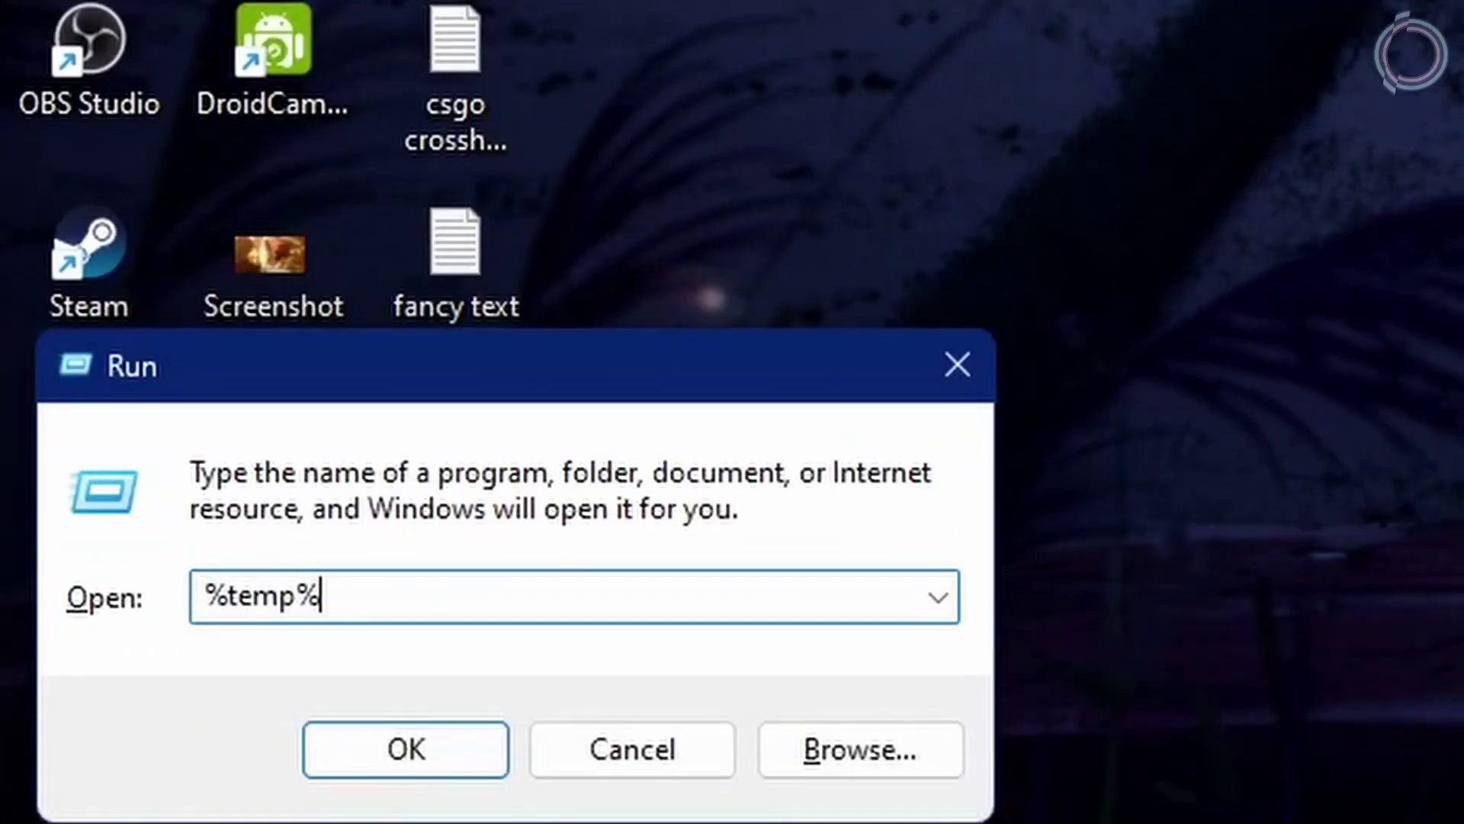
key(Return)
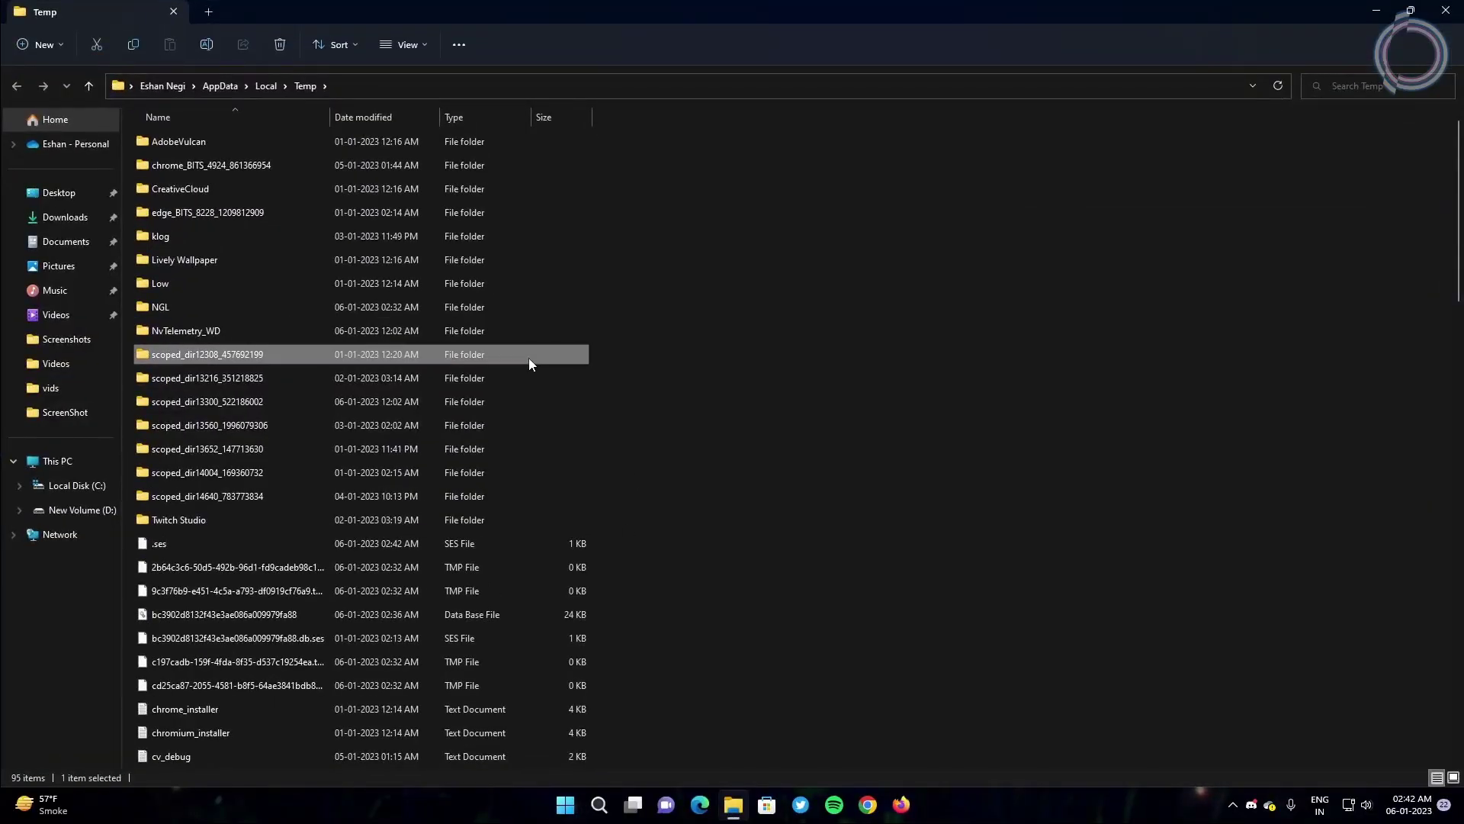
key(ctrl+a)
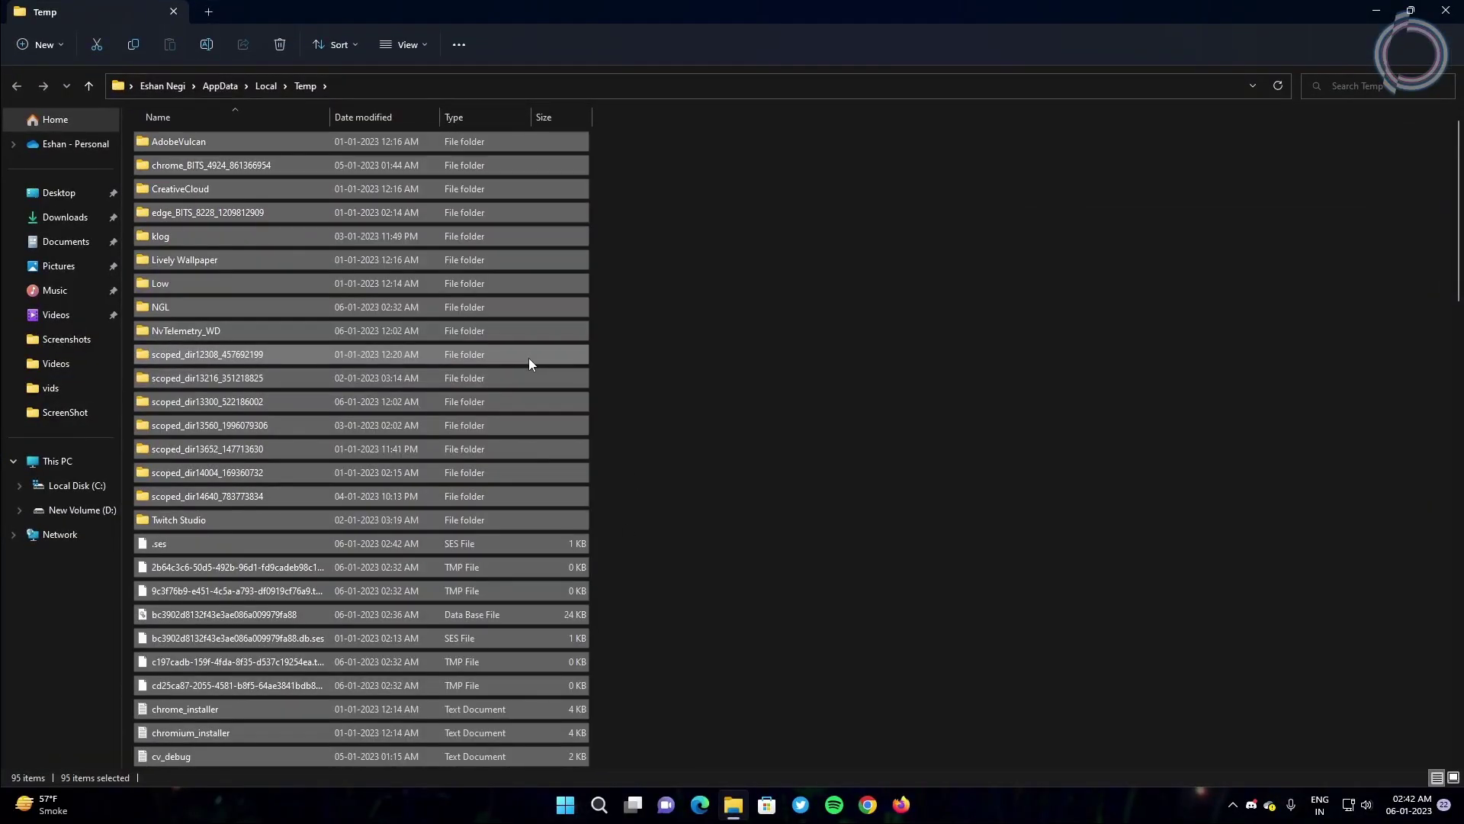
key(shift+Delete)
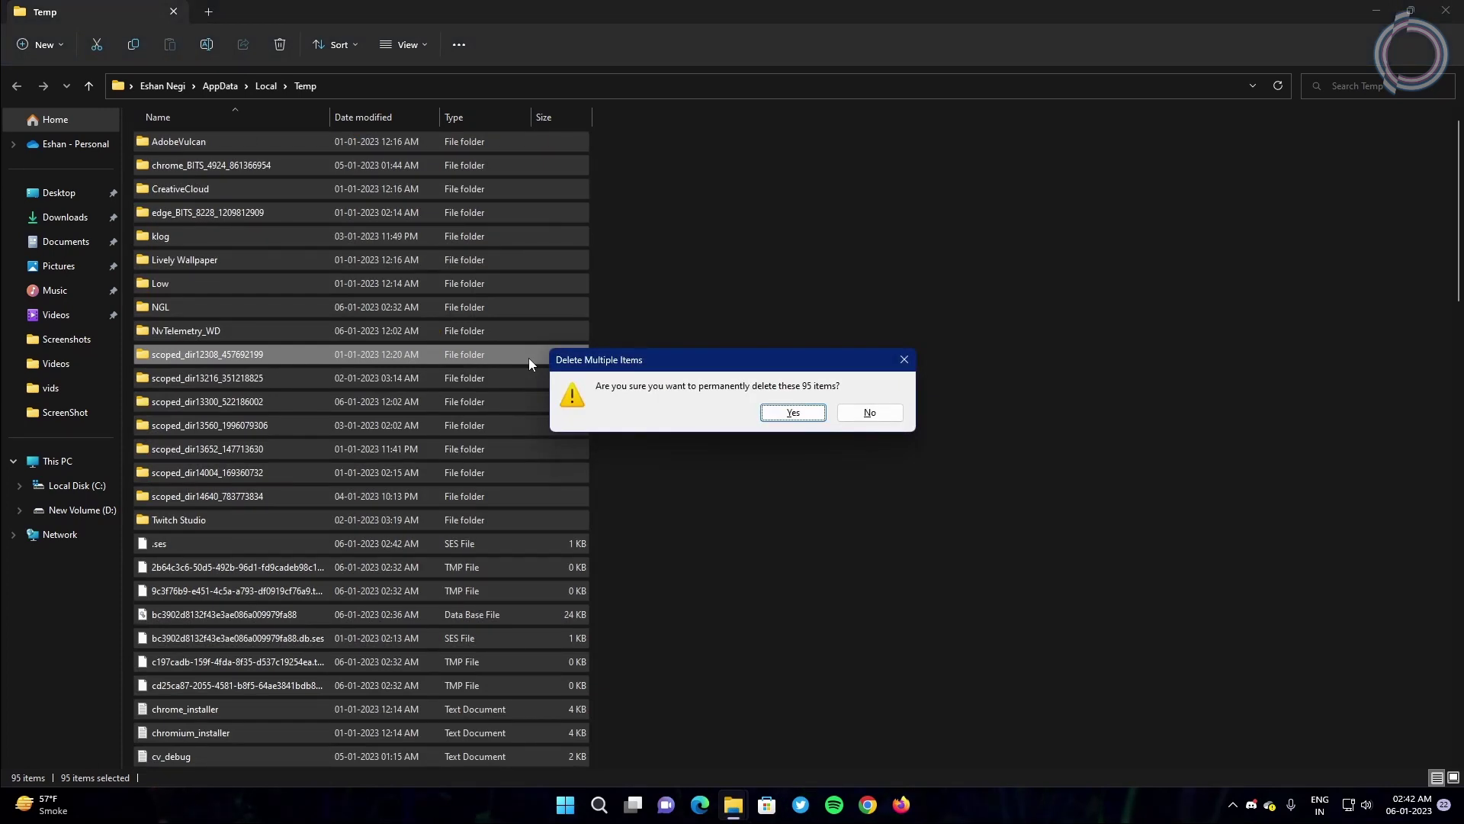
key(Return)
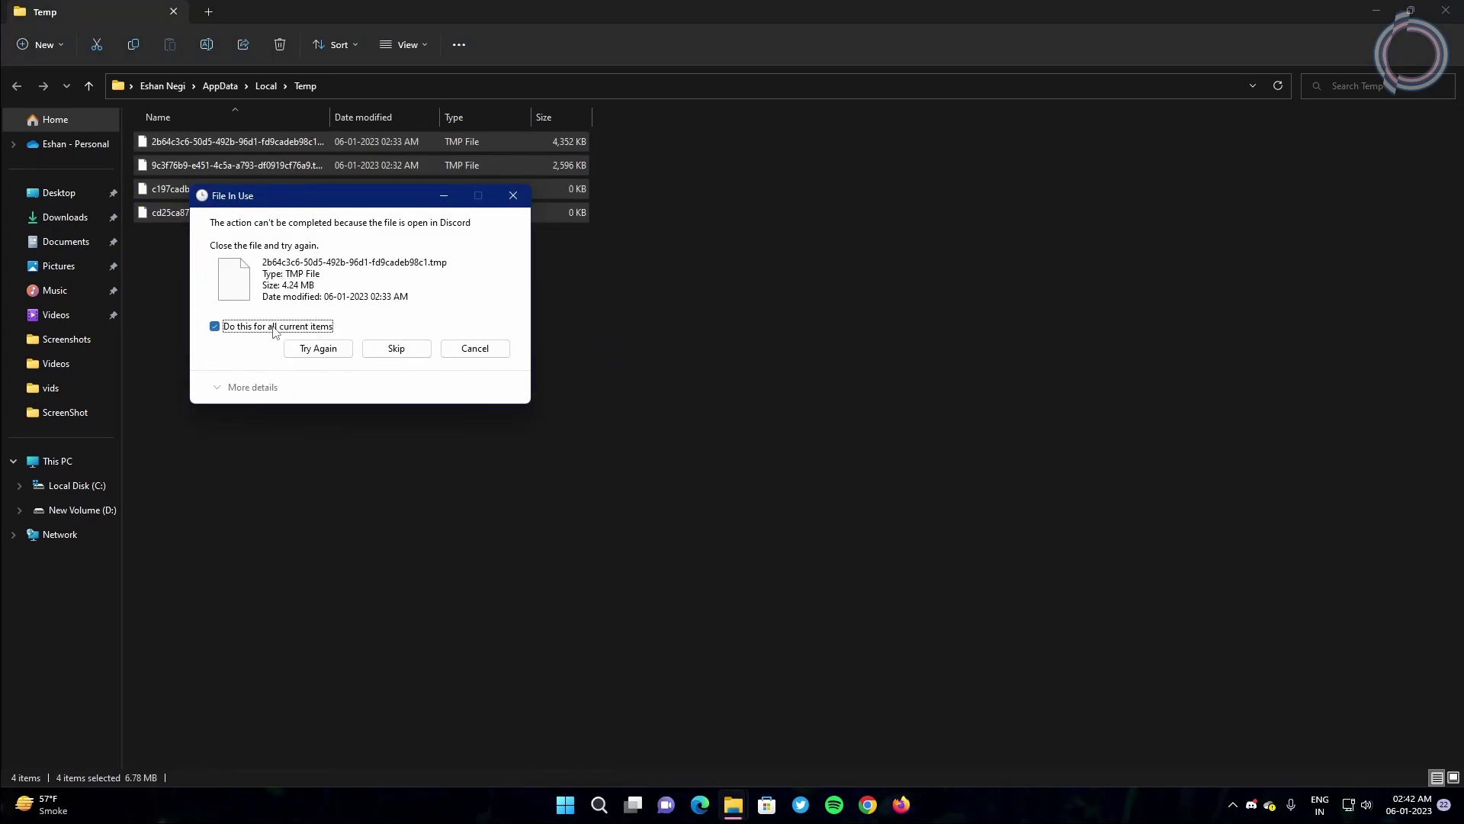
click(399, 348)
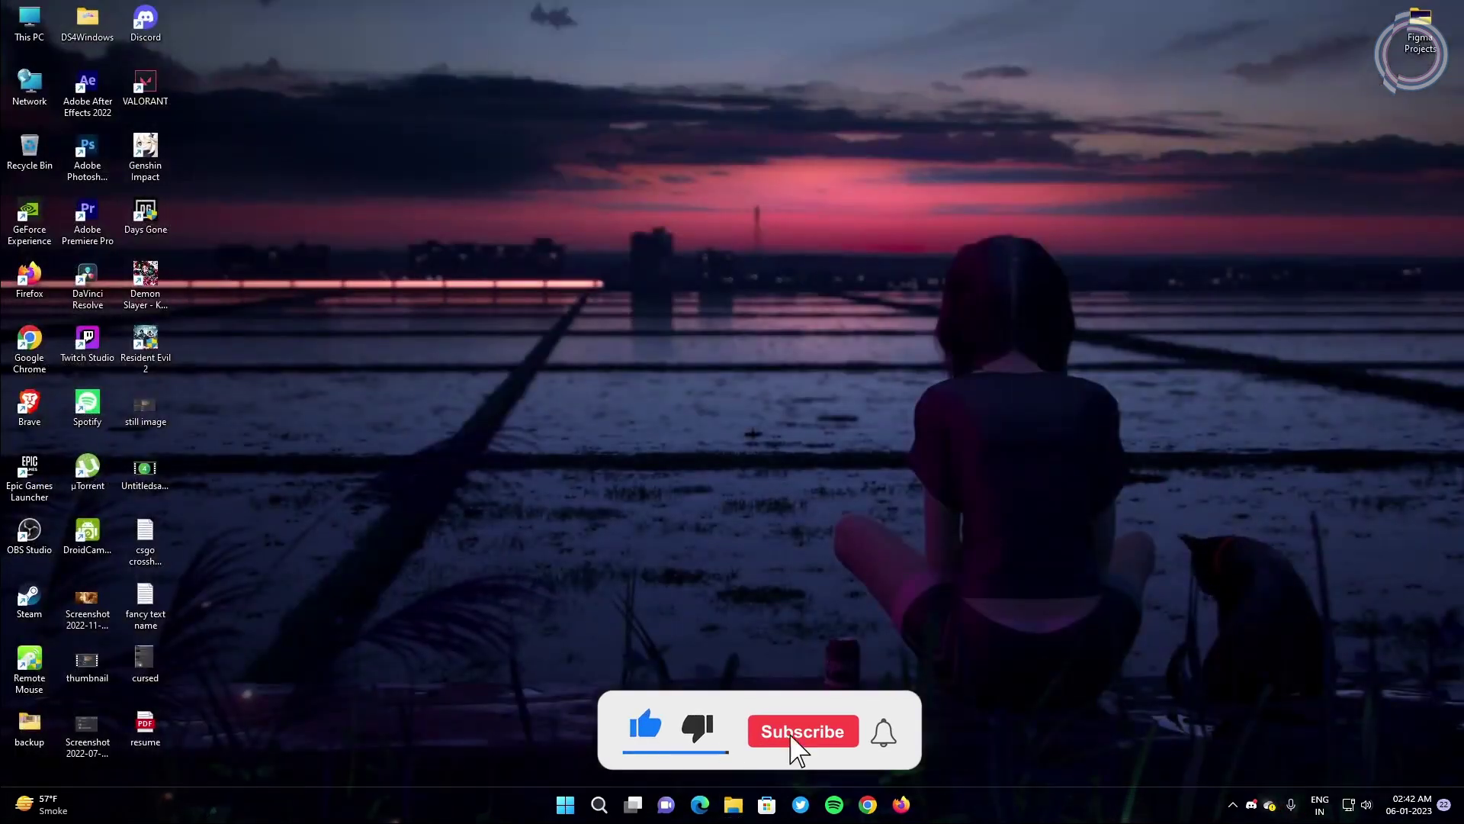
- Permanently delete all 317 files in the Prefetch folder
key(super+r)
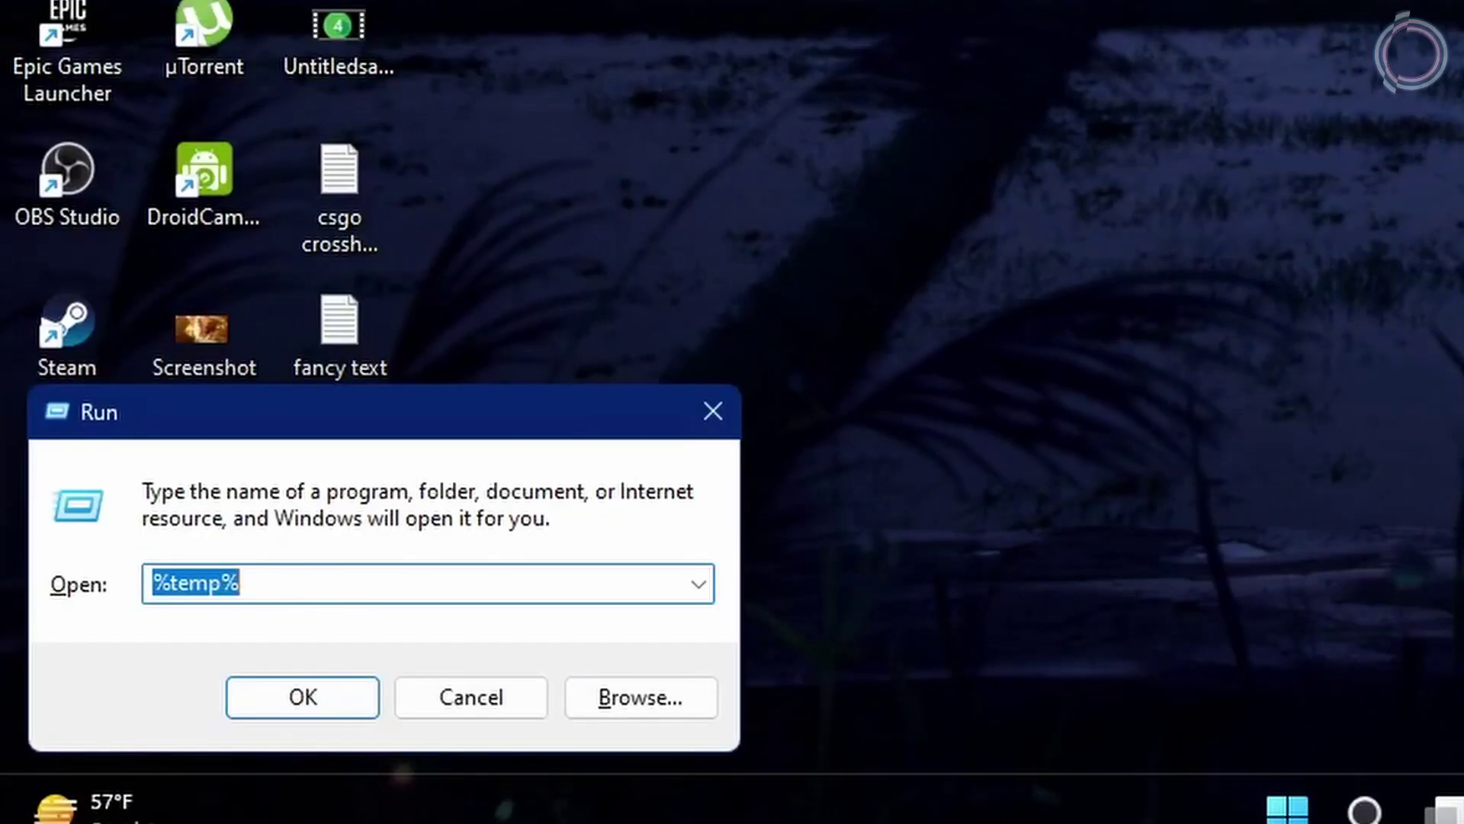
text(pre)
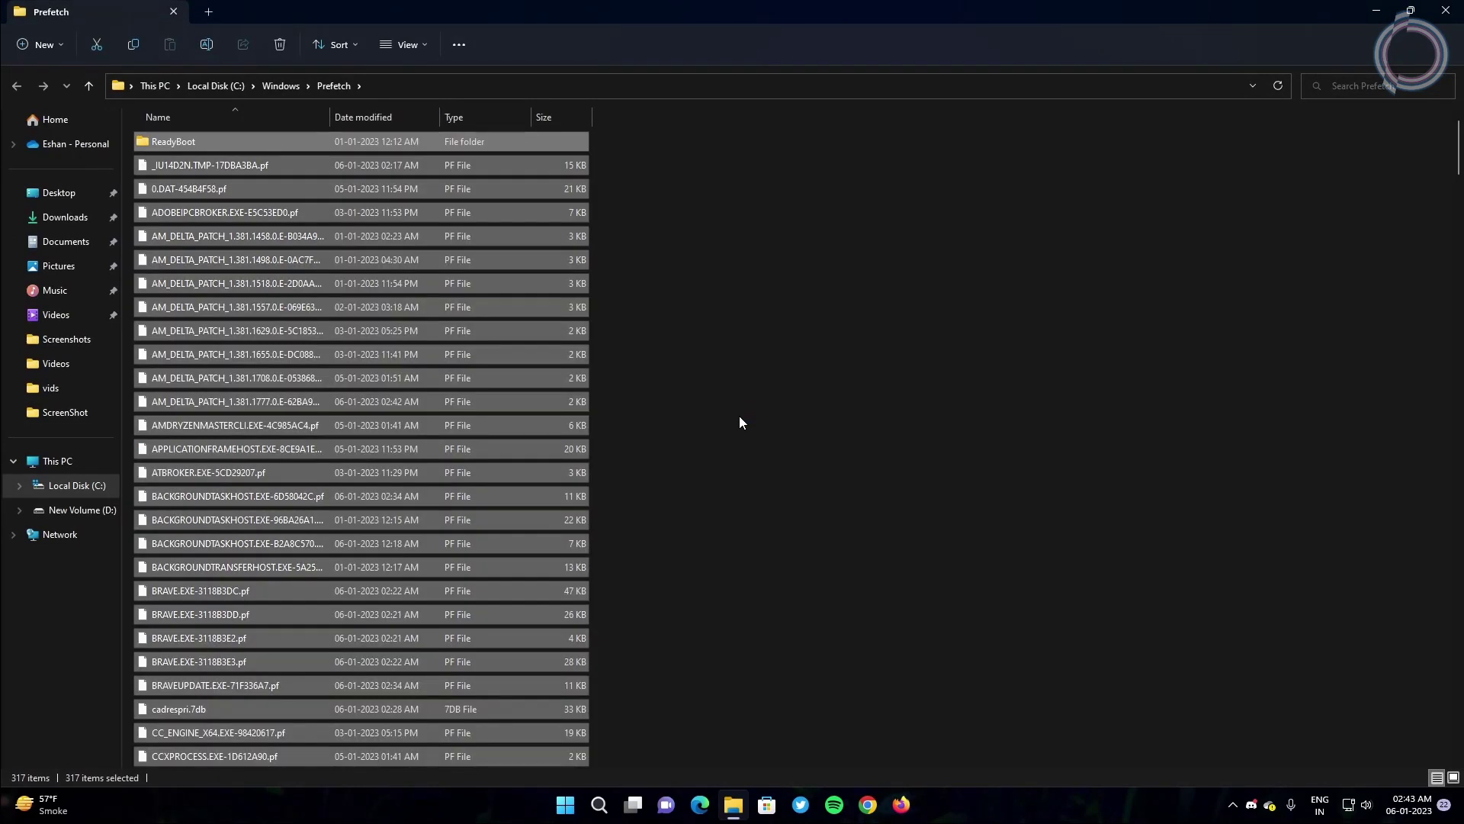
key(Delete)
- Close the Prefetch window and refresh the desktop
key(alt+F4)
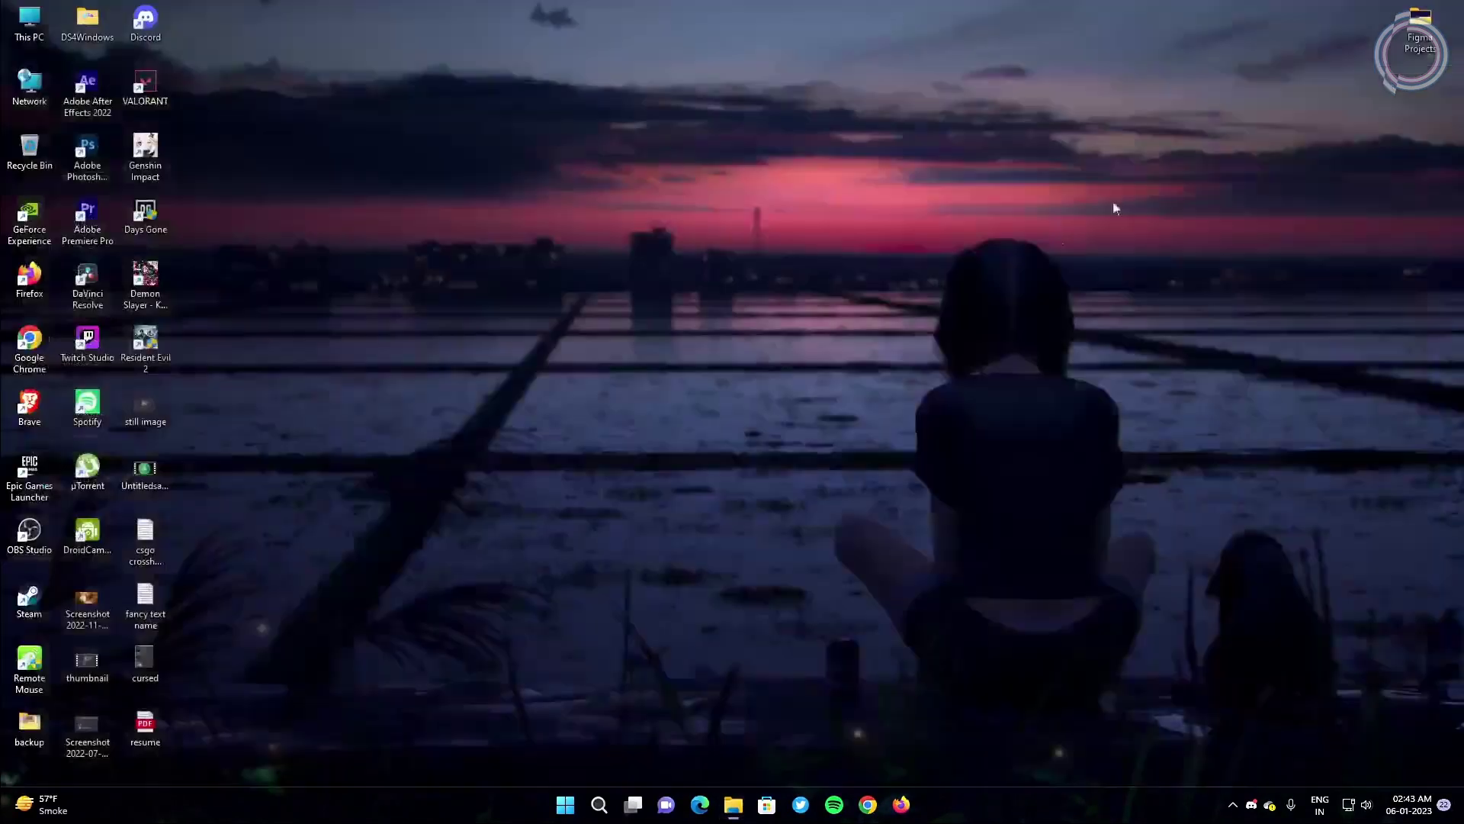
right_click(453, 252)
click(500, 319)
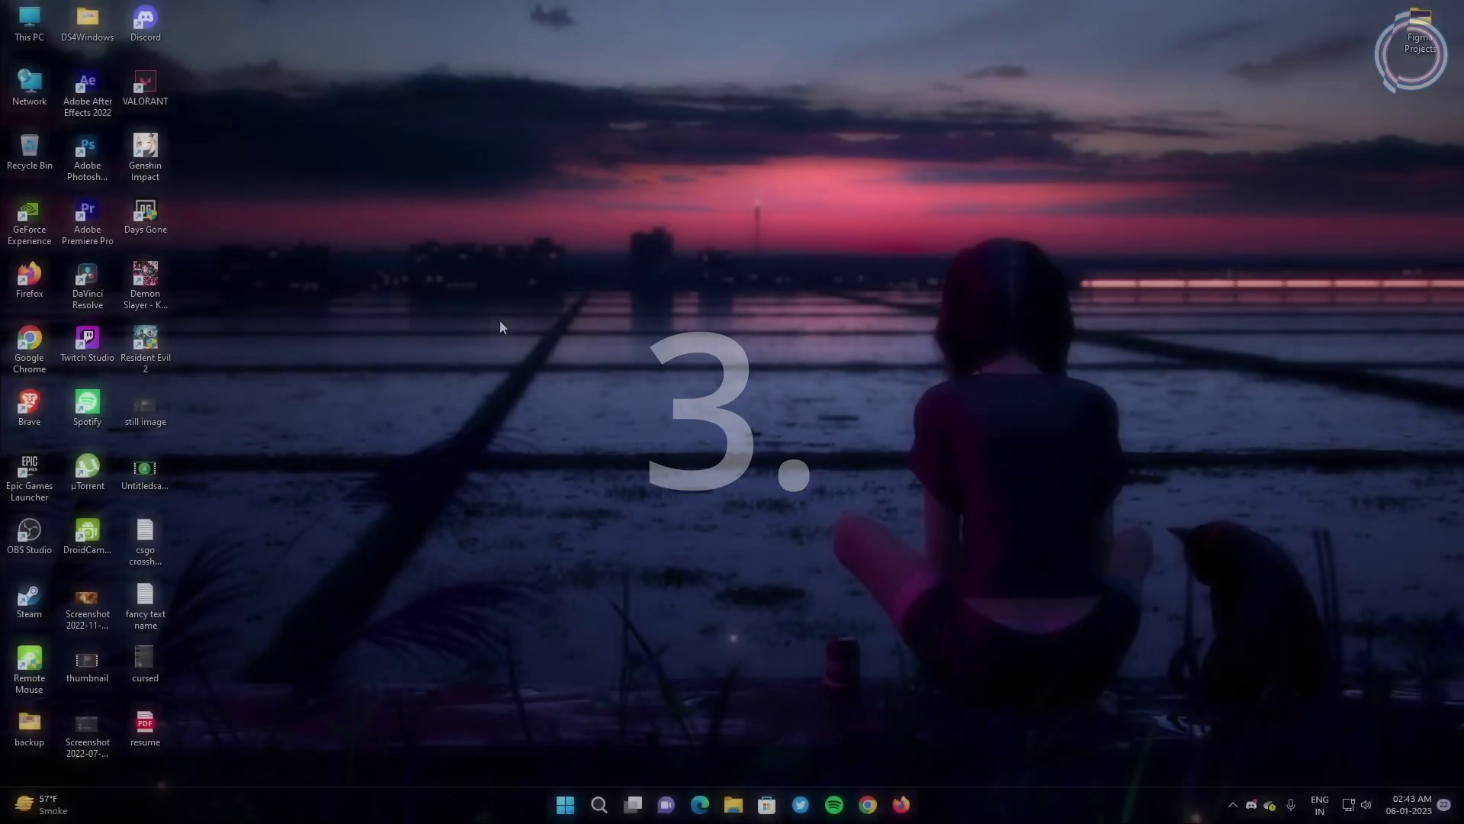
- Go to the Graphics page under Display settings
right_click(549, 148)
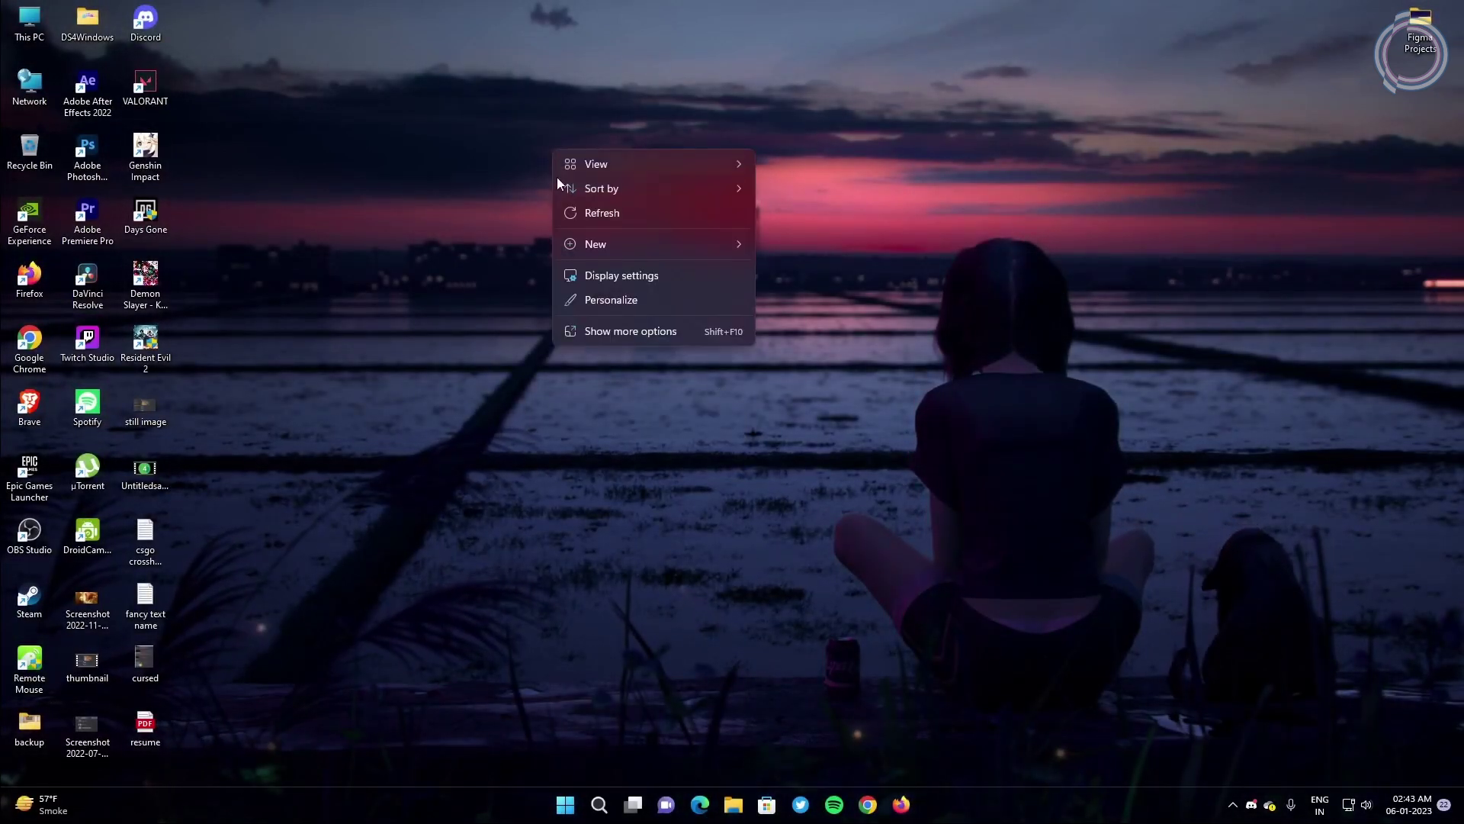
click(586, 276)
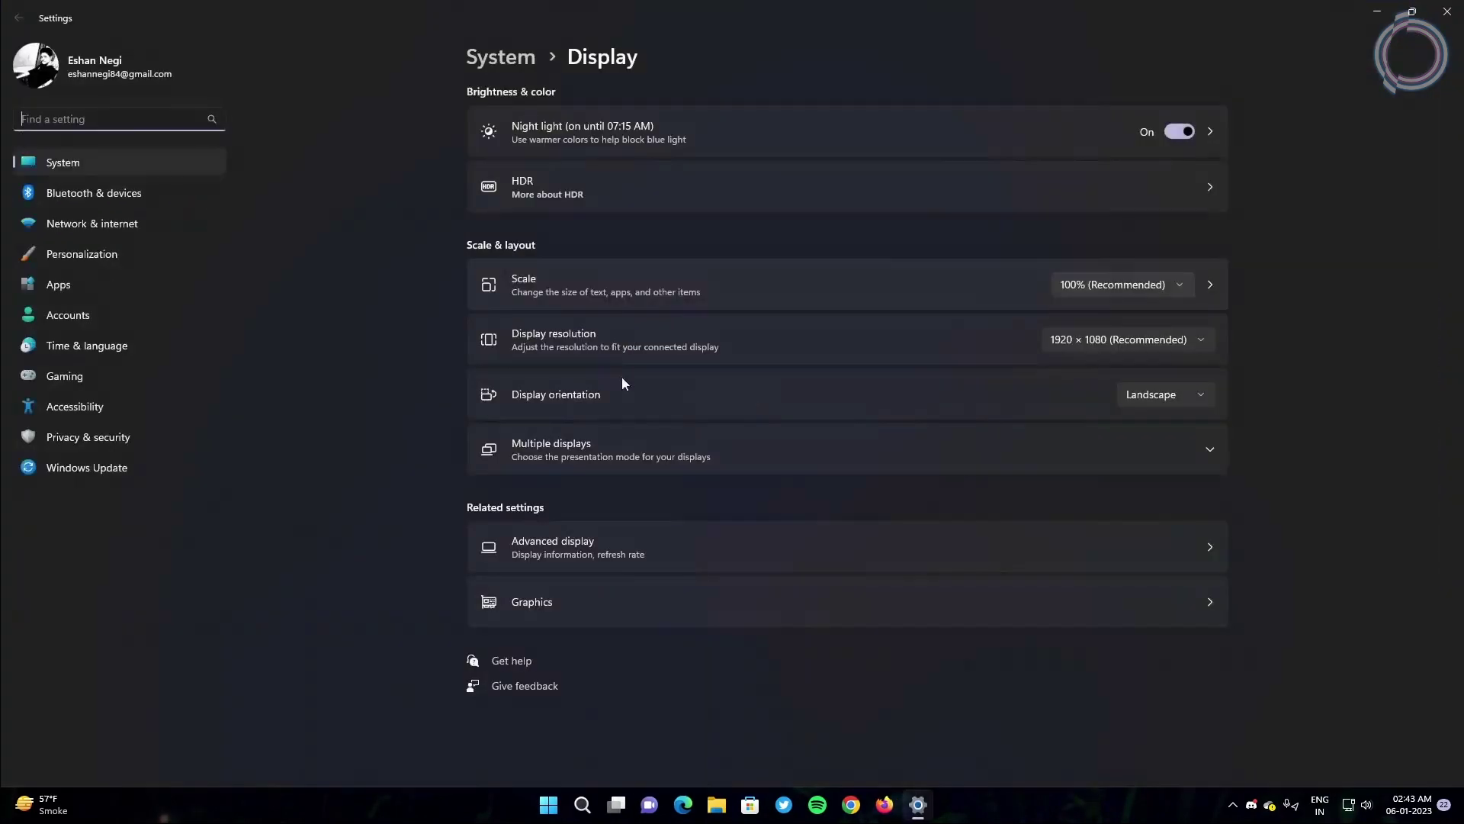
scroll(560, 606, down, 2)
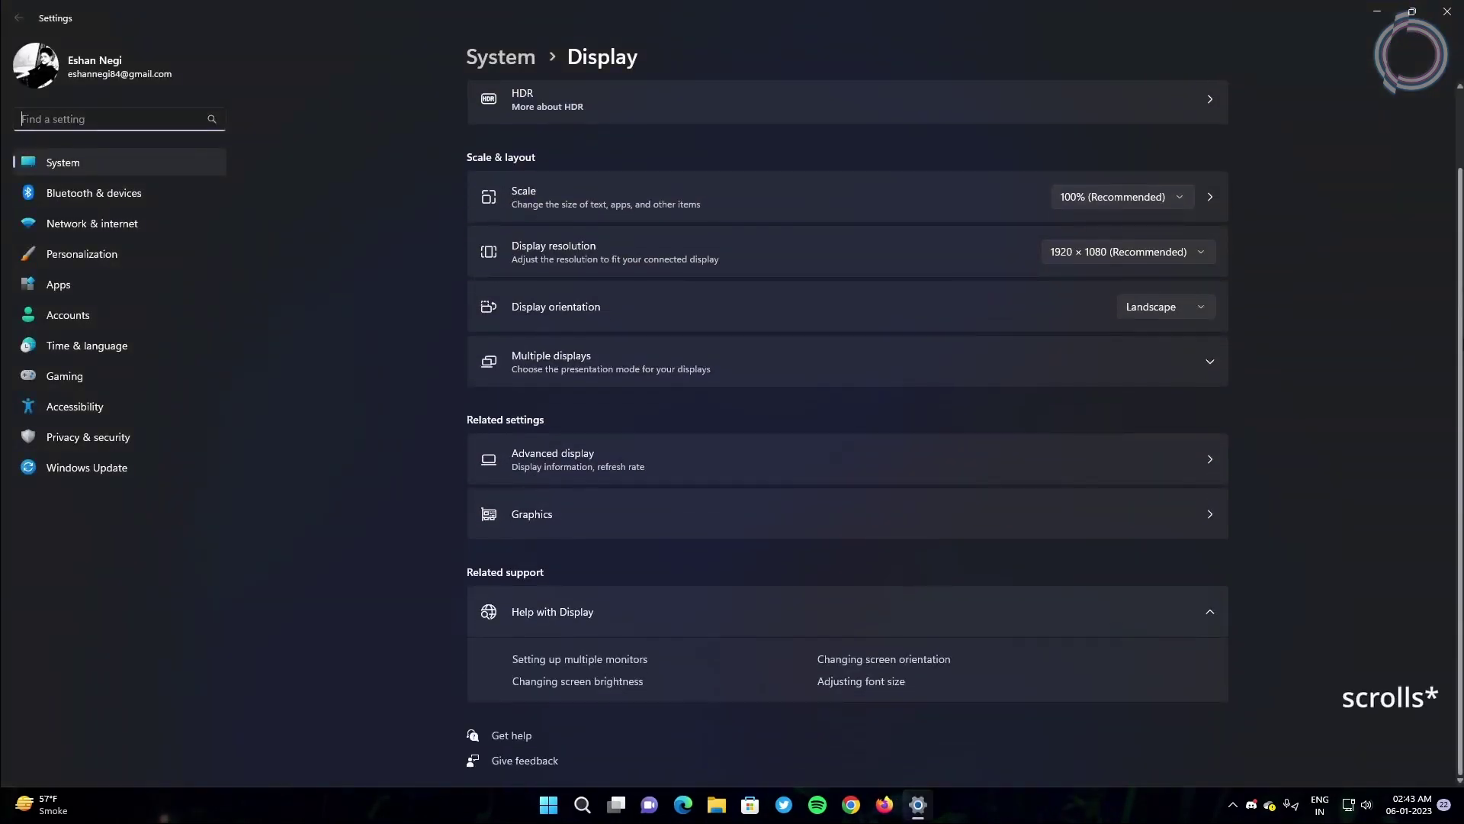
click(604, 515)
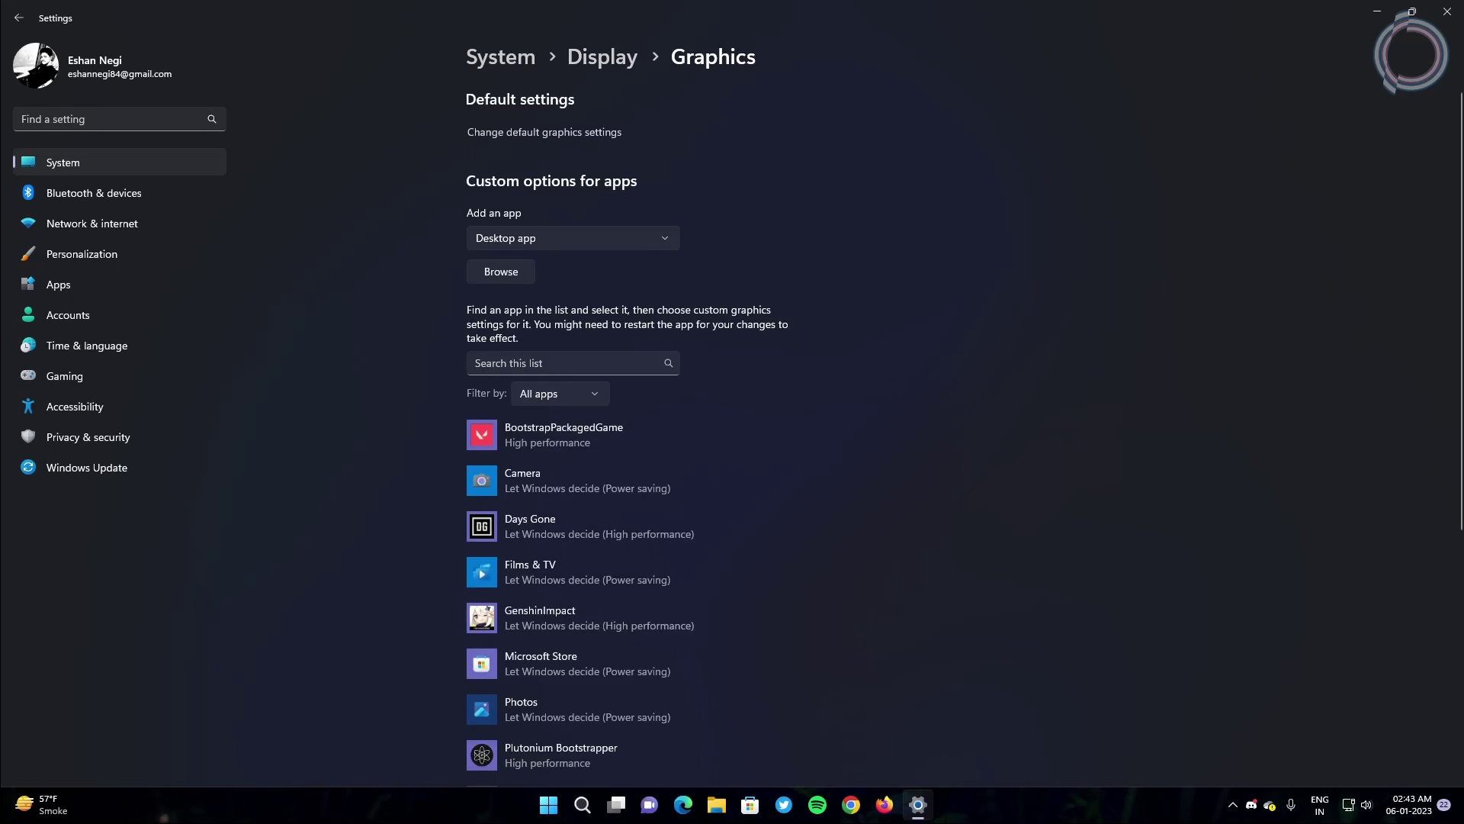
scroll(681, 364, down, 3)
- Add re2 from D:\Games\Resident Evil 2 and save it as High performance
click(501, 164)
double_click(411, 144)
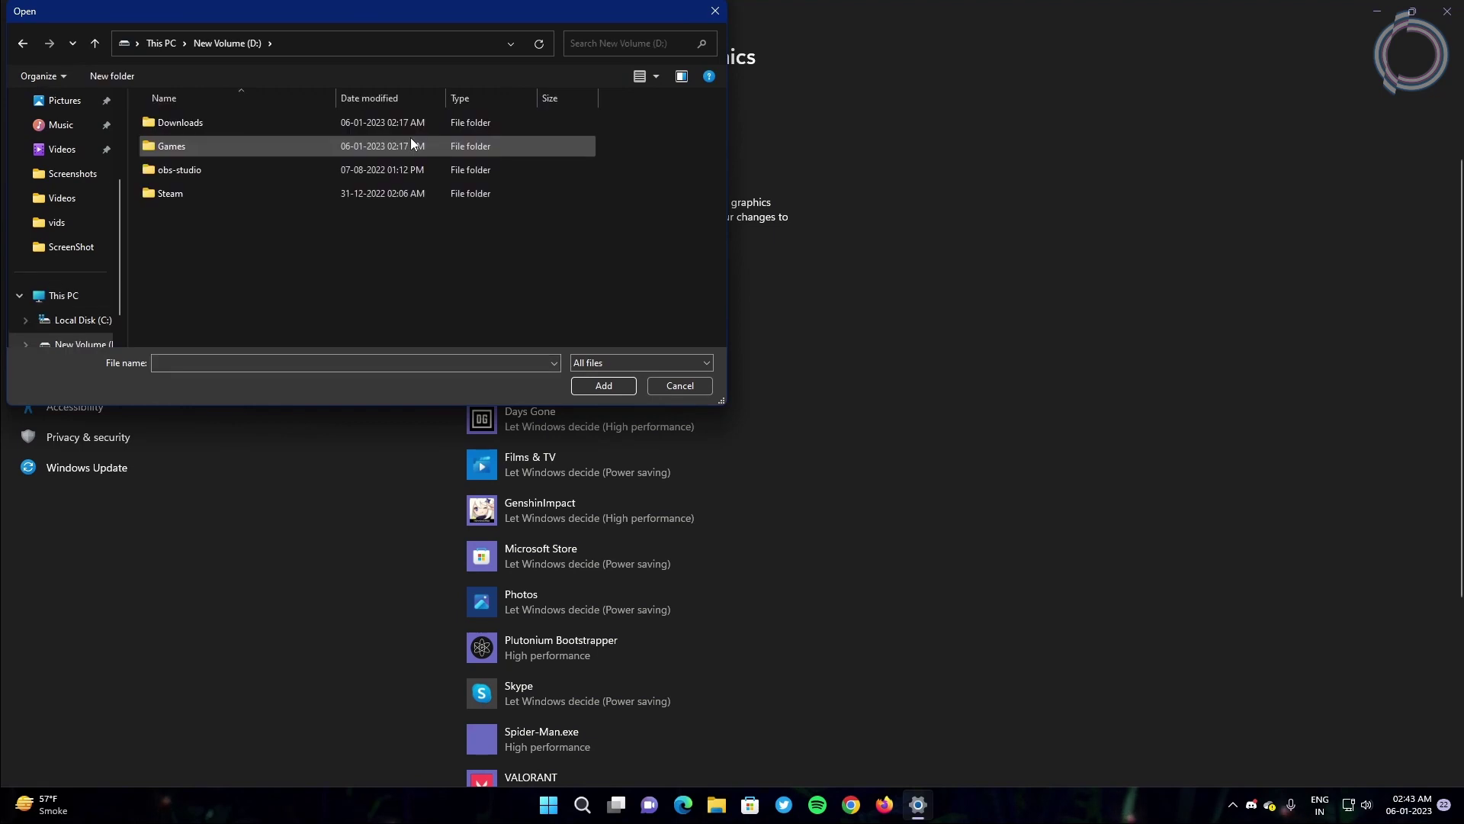
double_click(191, 147)
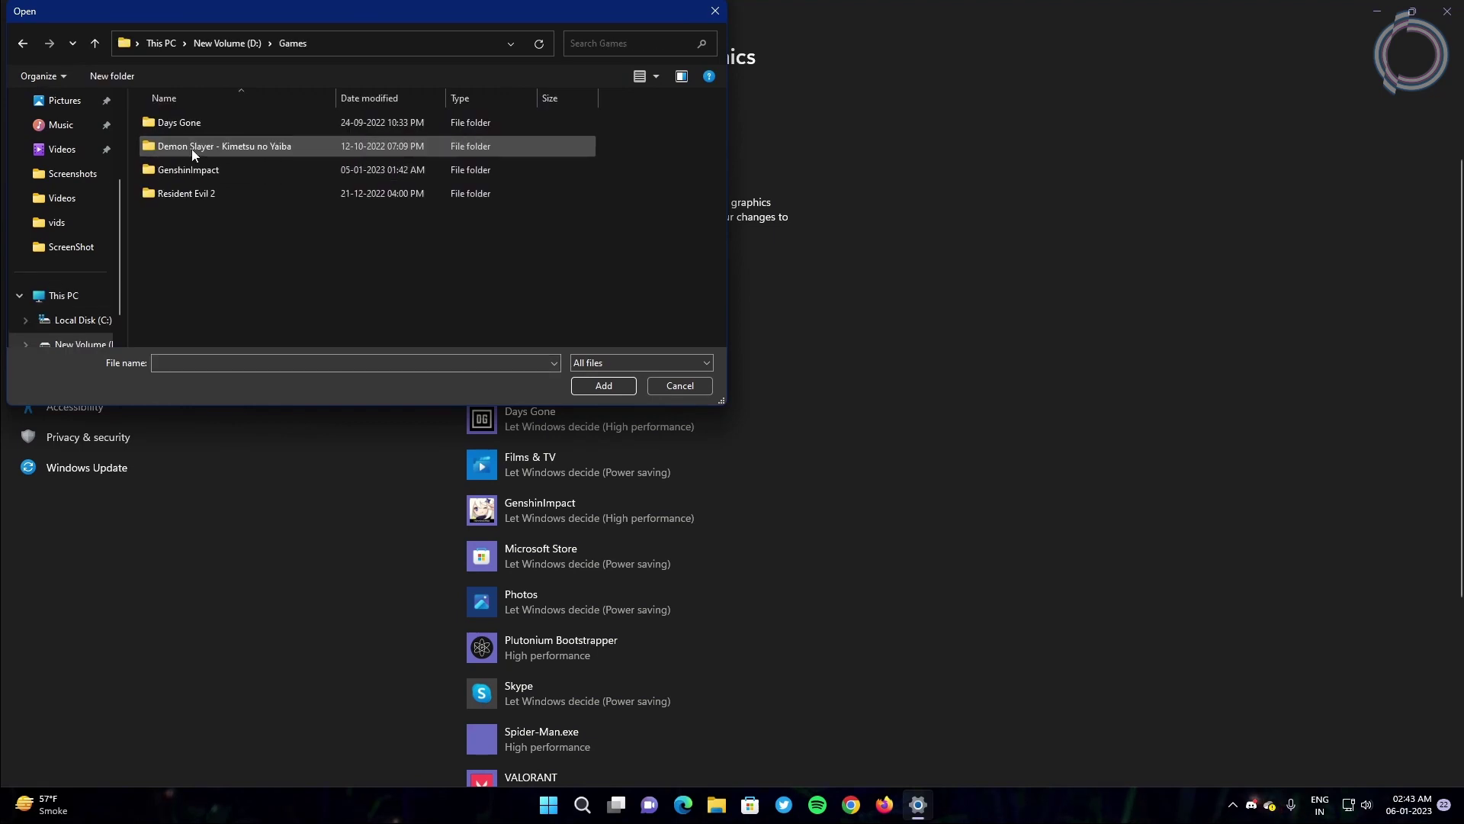
double_click(203, 193)
drag(720, 153, 720, 249)
click(217, 338)
click(588, 387)
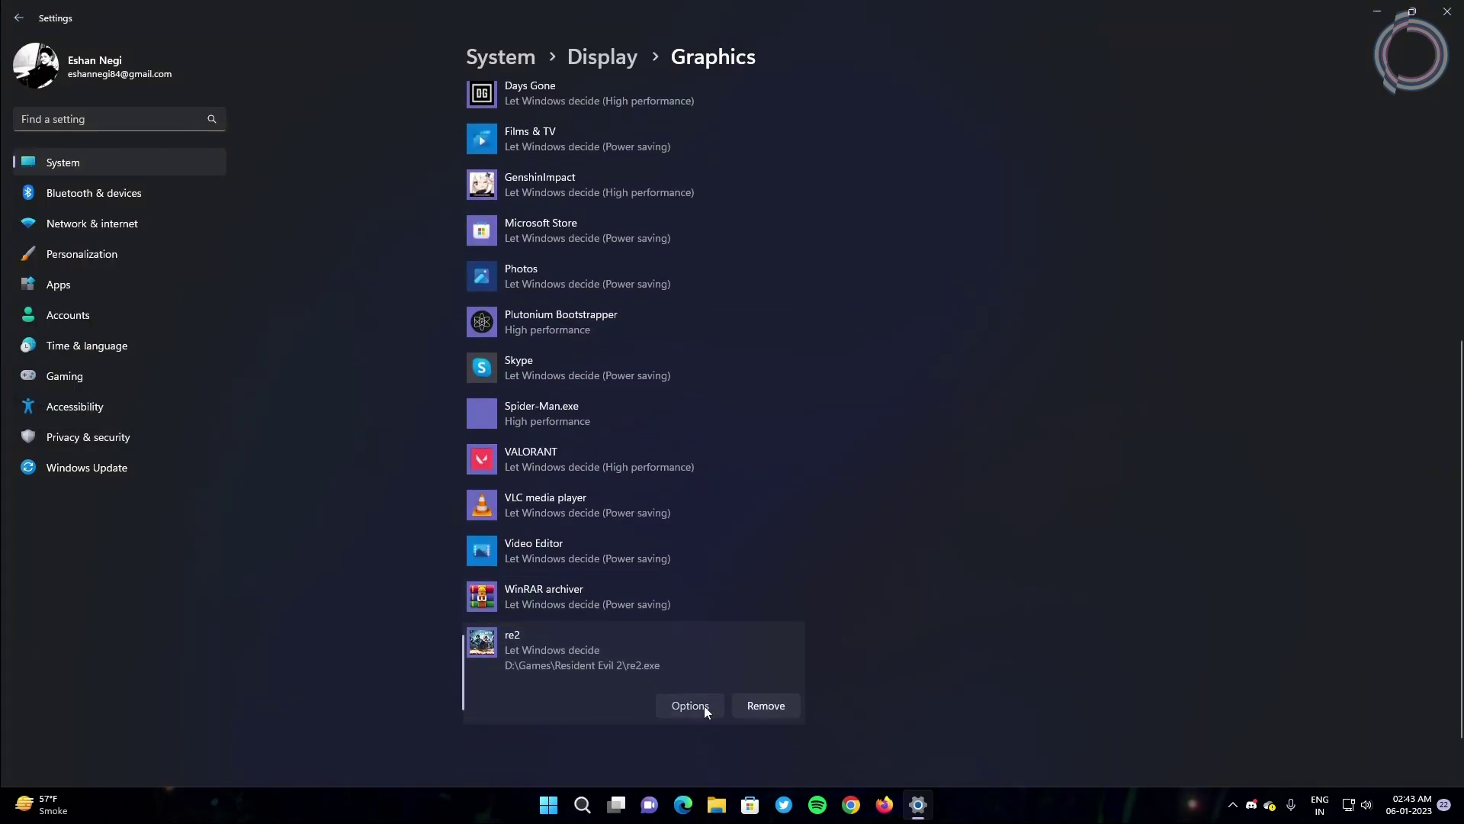
click(690, 705)
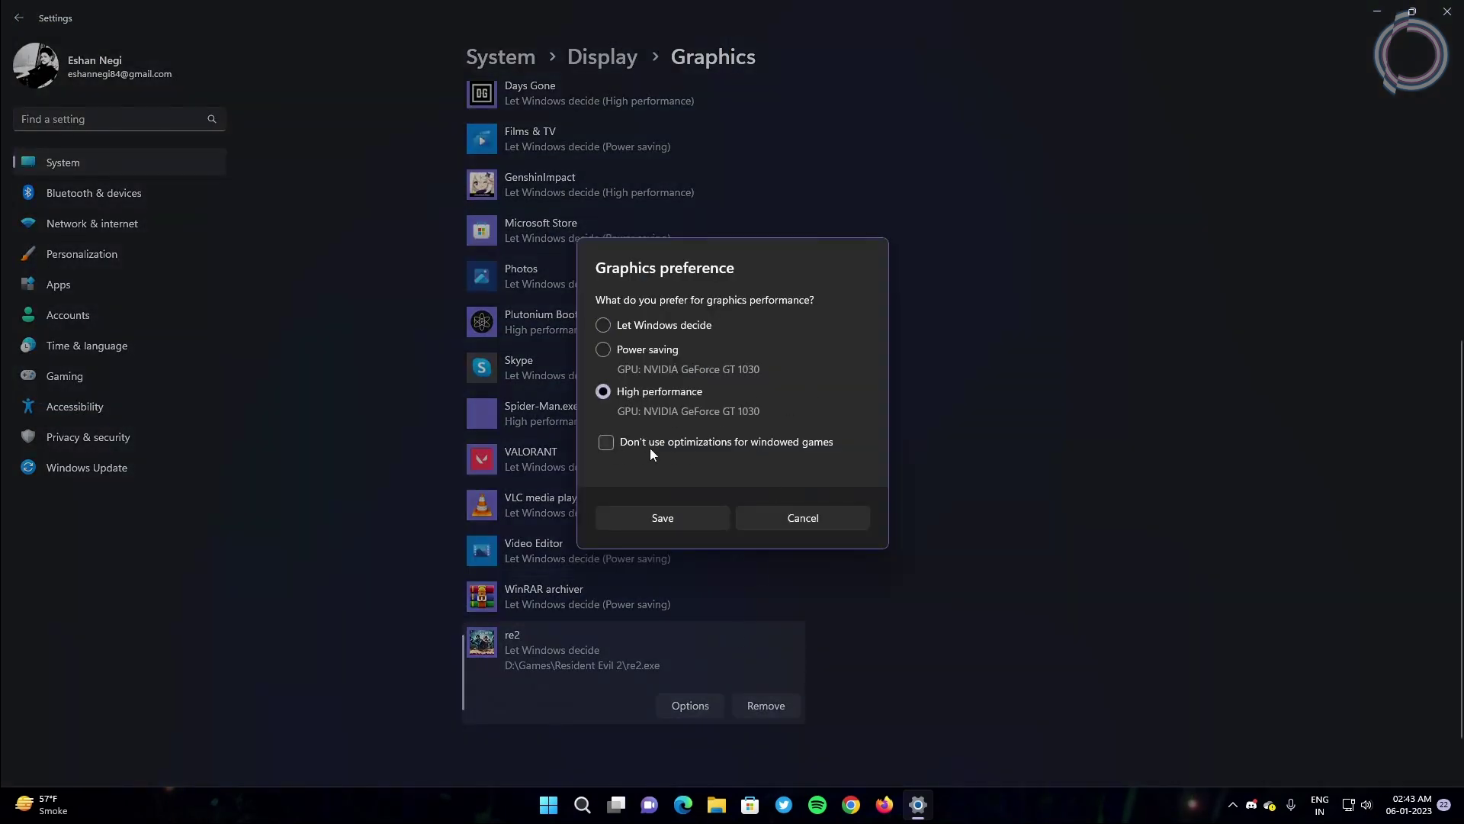
click(660, 517)
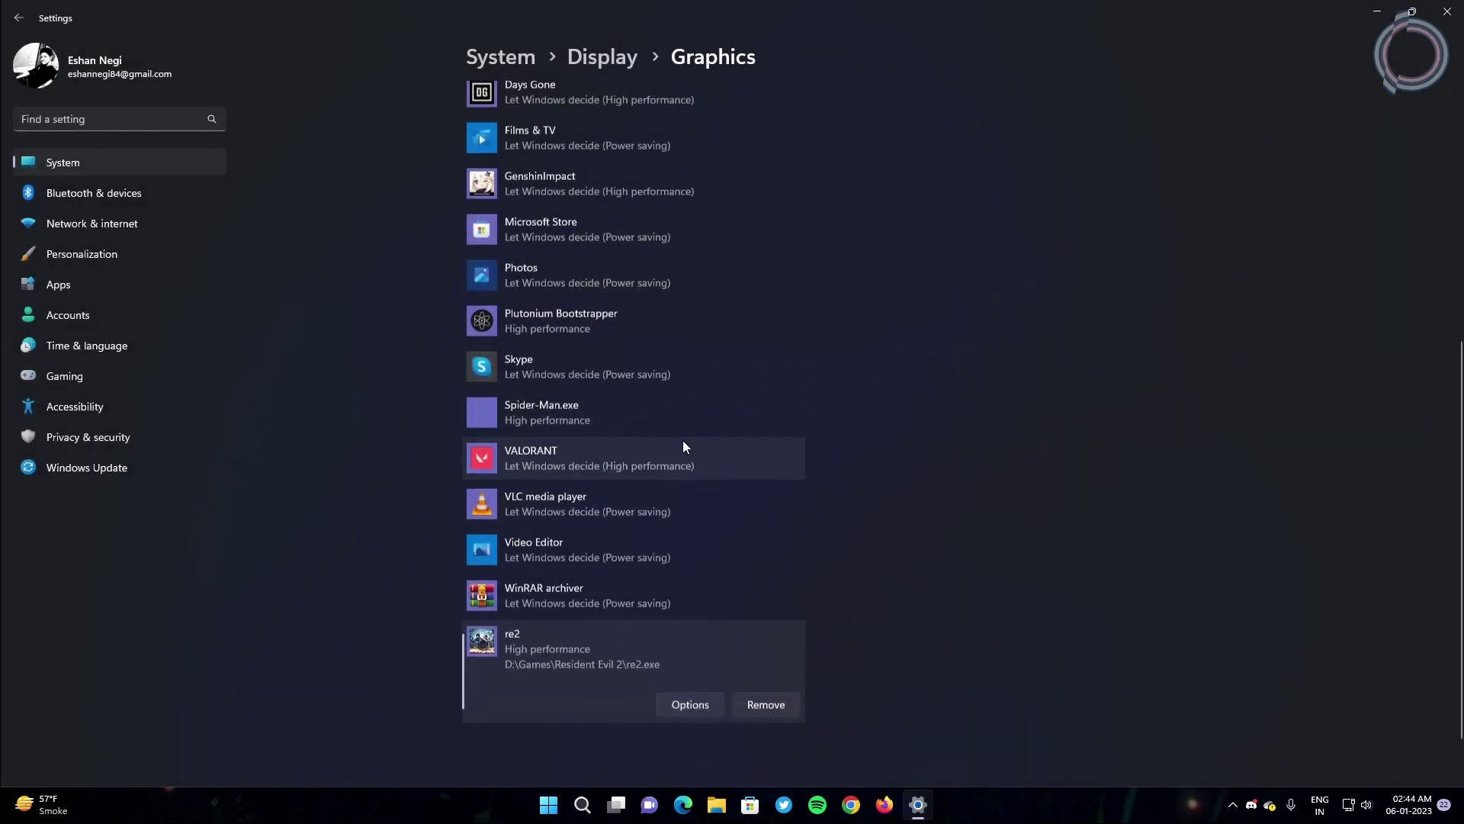
- Set VALORANT and GenshinImpact to High performance graphics, then close Settings
click(673, 467)
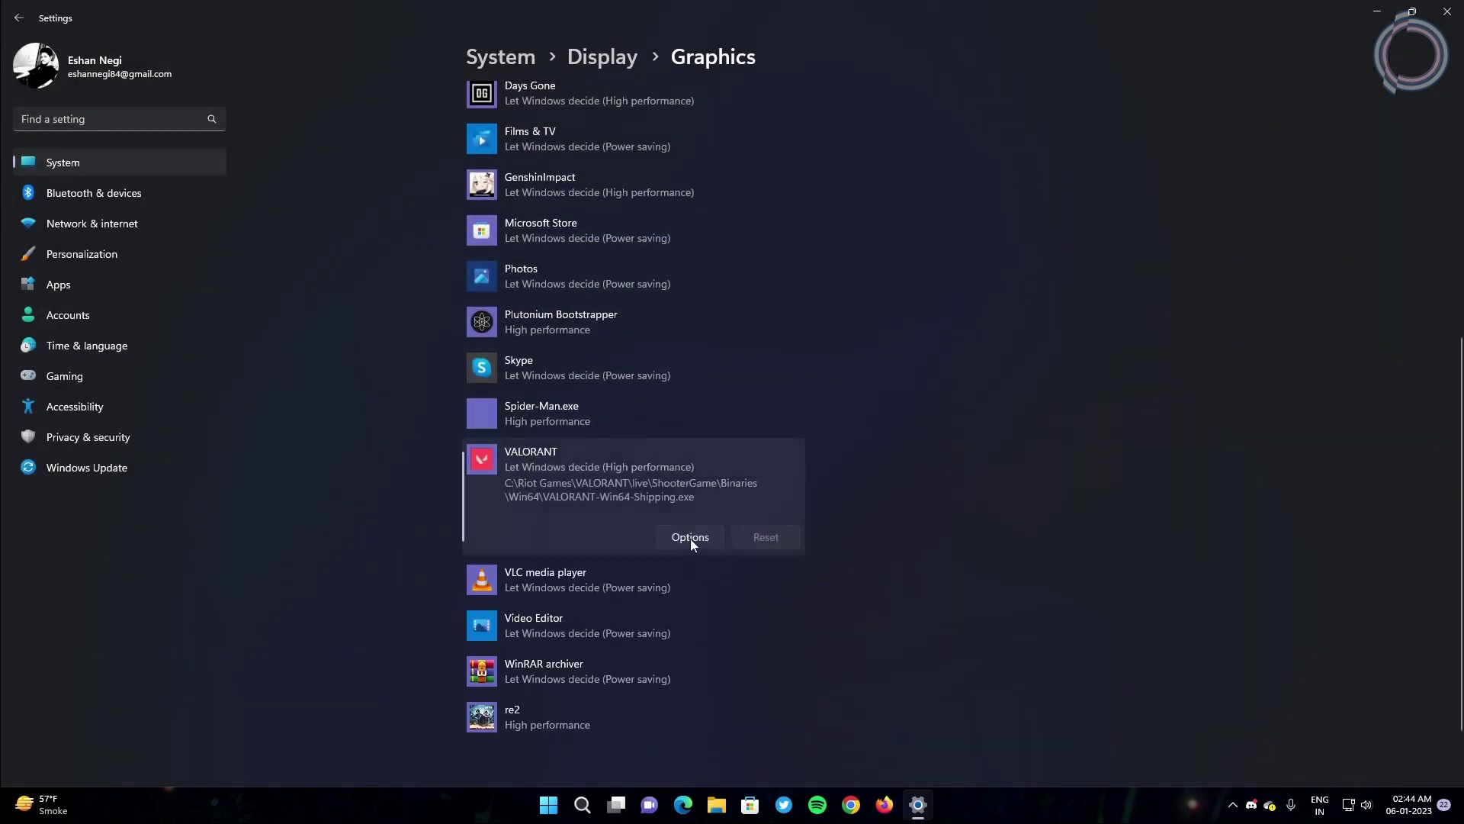
click(689, 535)
click(646, 521)
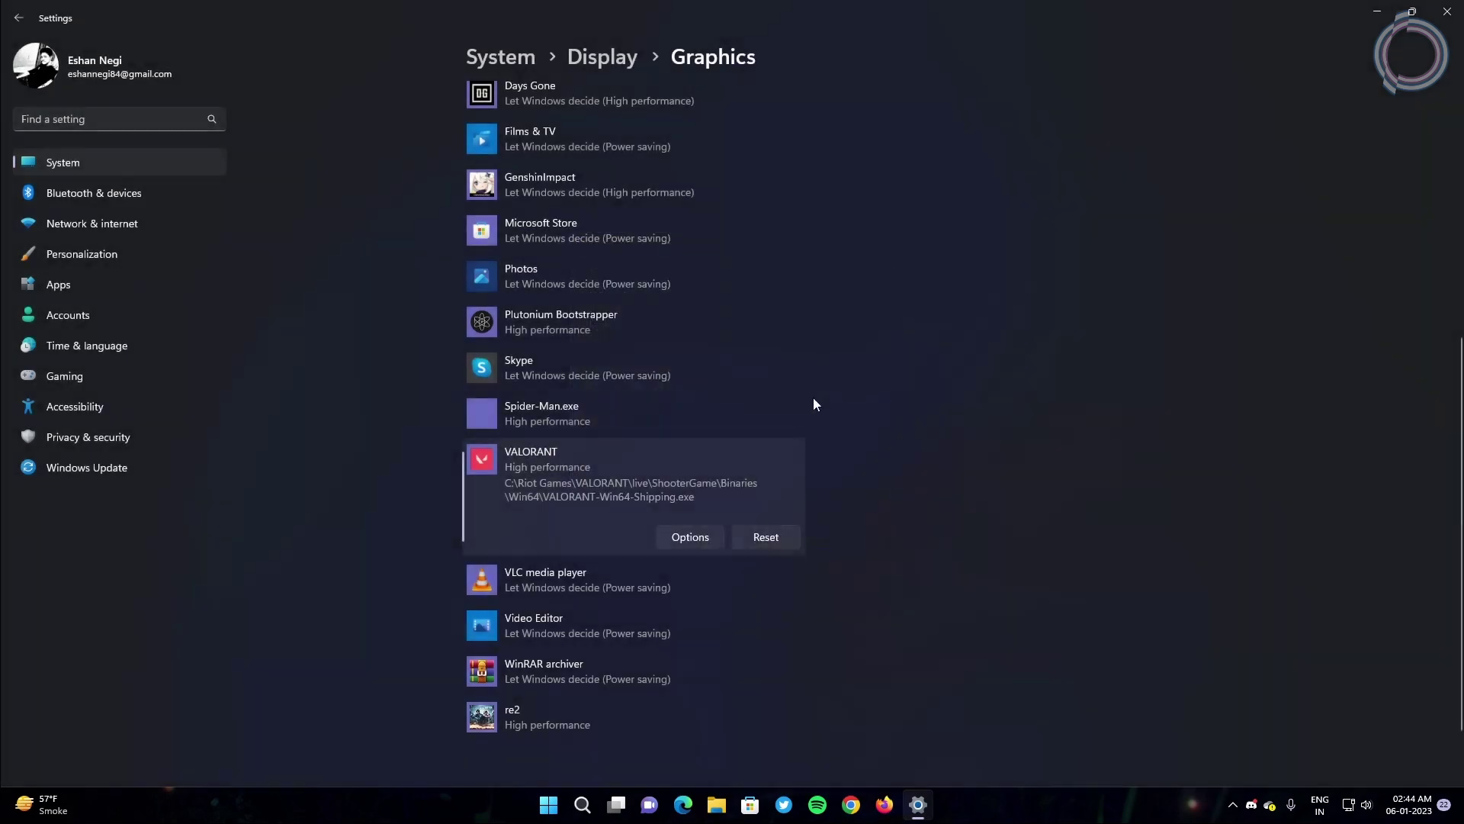
scroll(1118, 135, down, 2)
click(607, 110)
click(691, 184)
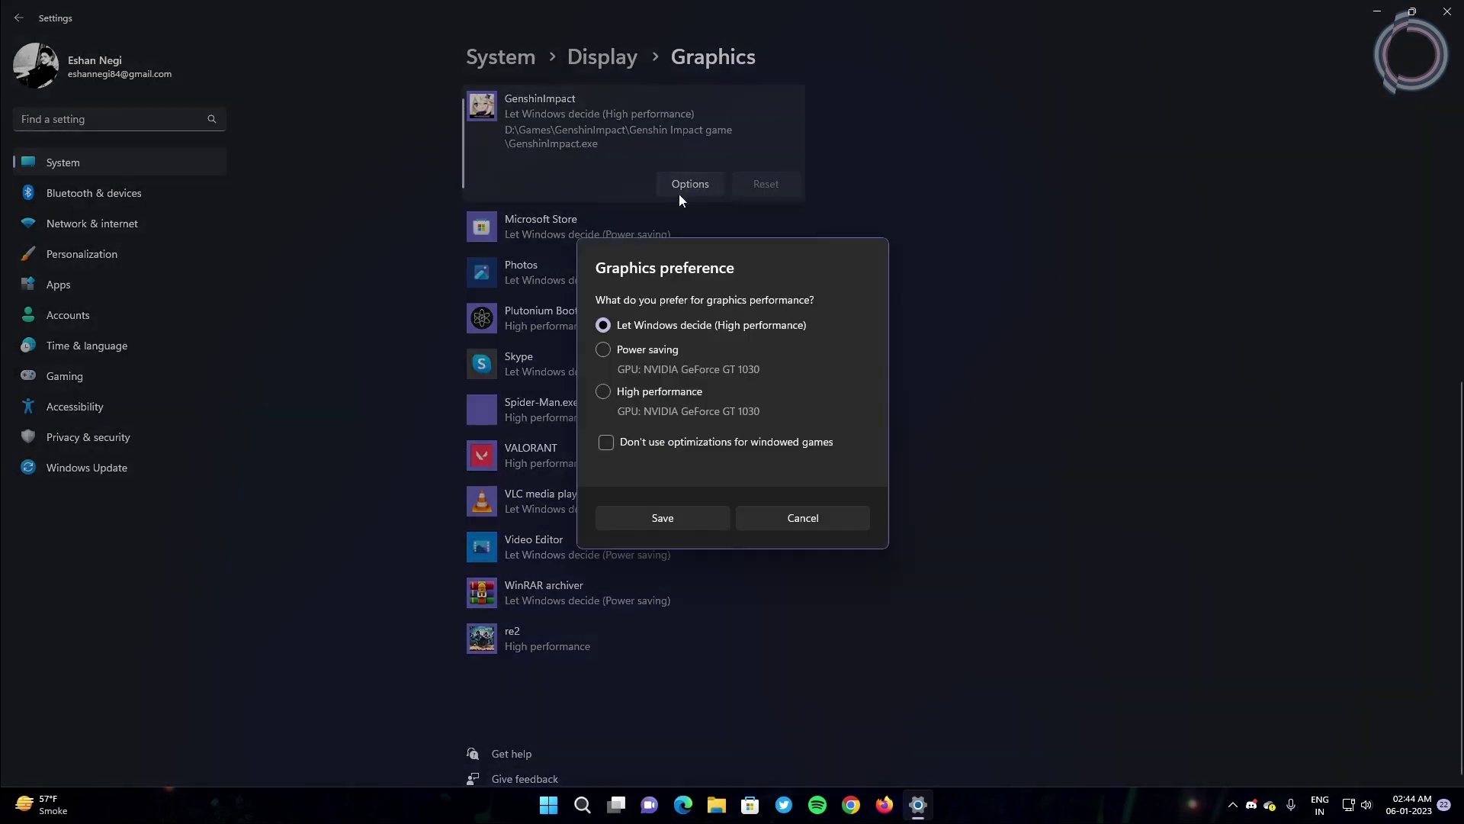
click(617, 395)
click(634, 517)
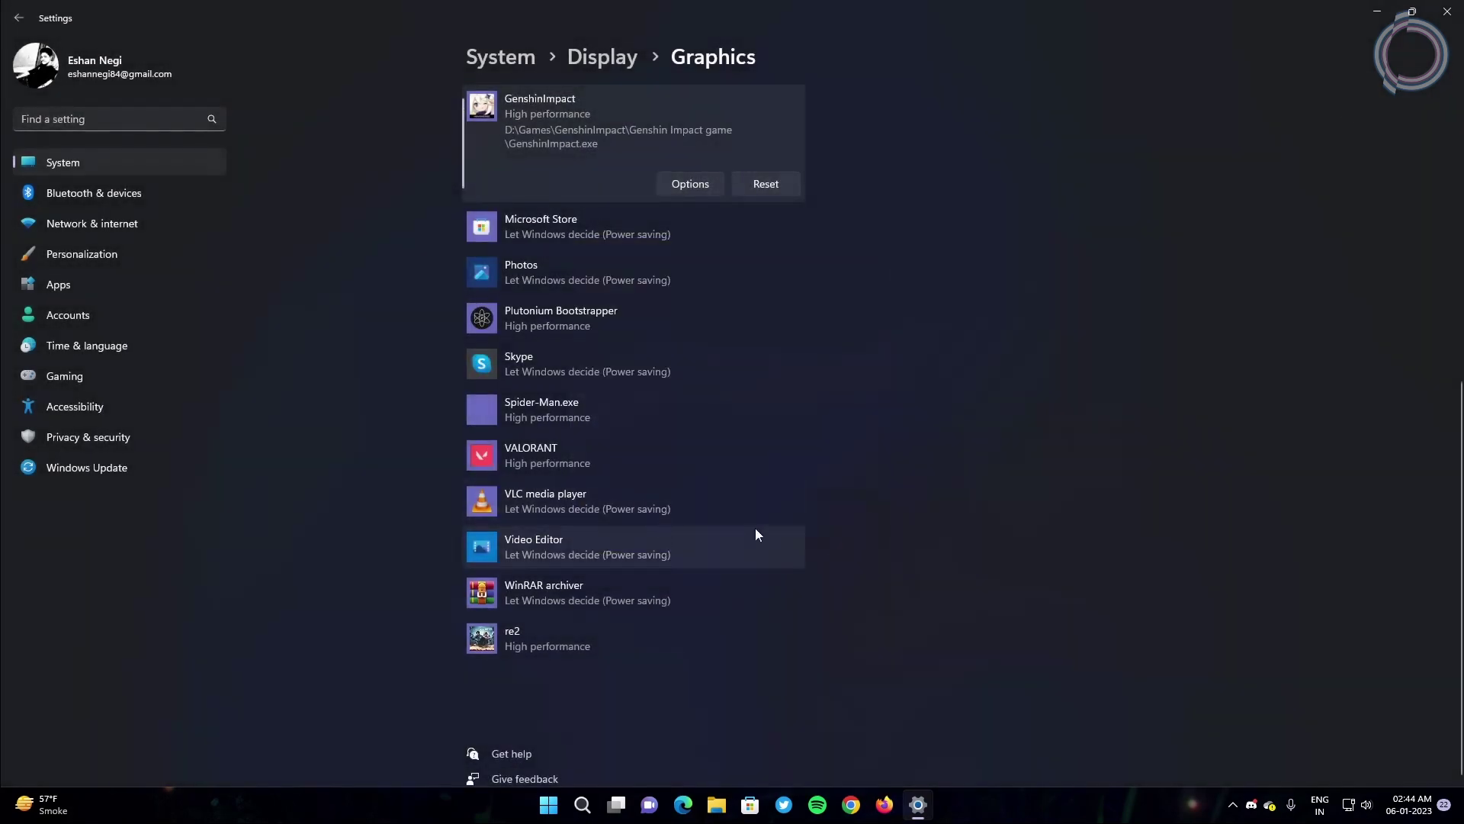
click(1447, 12)
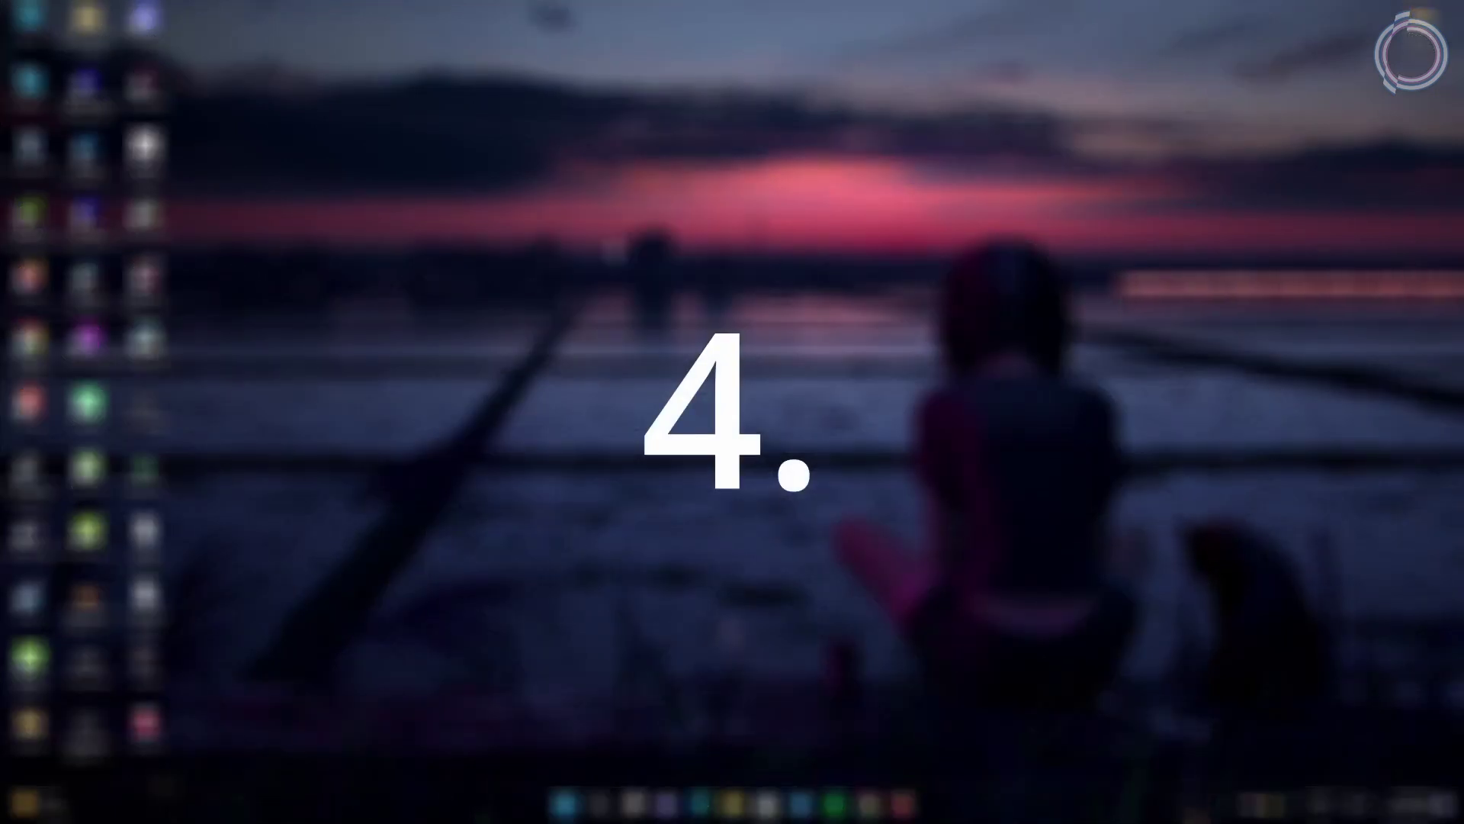
- Open Advanced system settings from This PC's About page
right_click(341, 204)
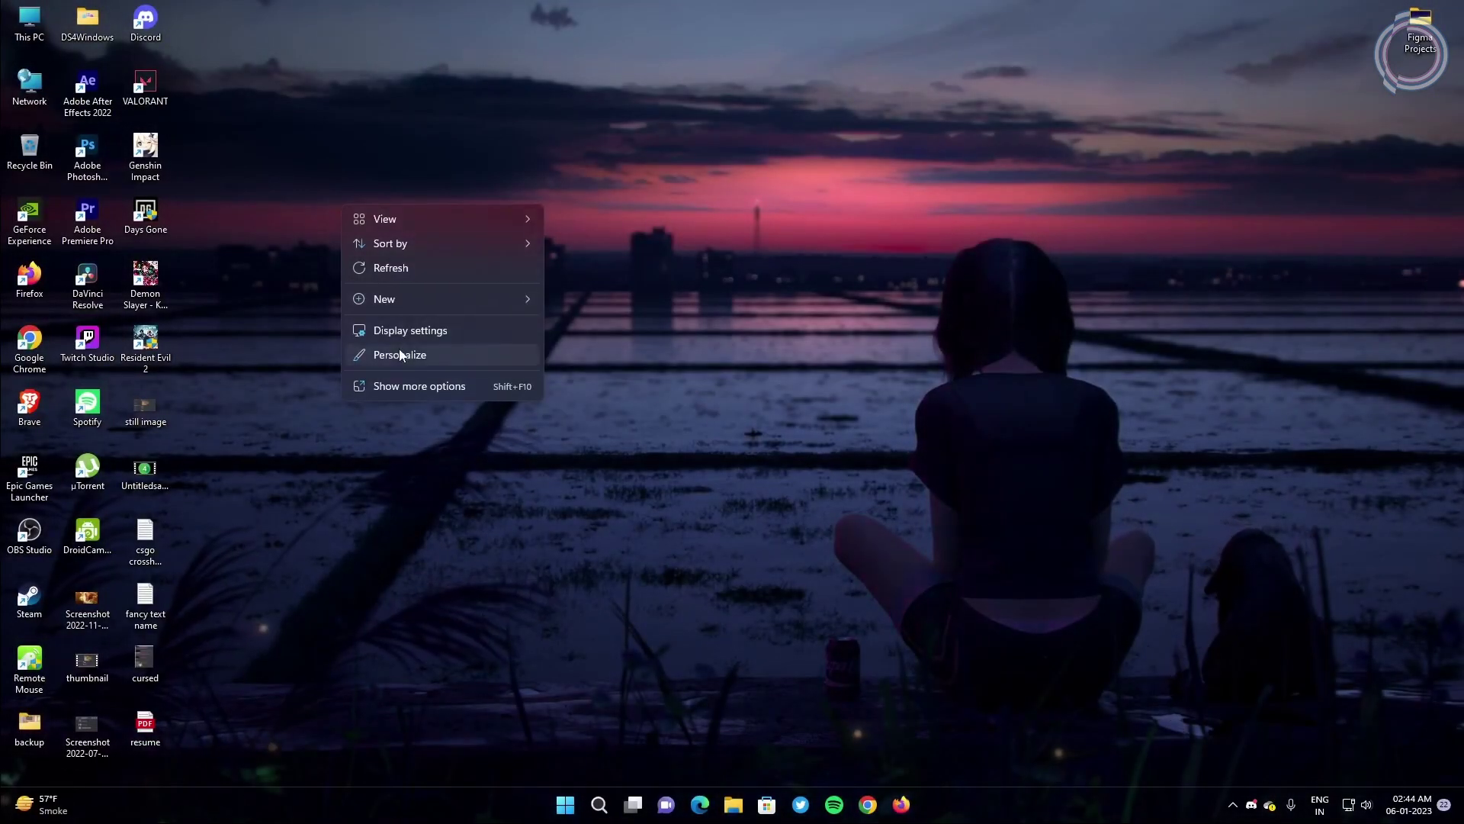
right_click(30, 27)
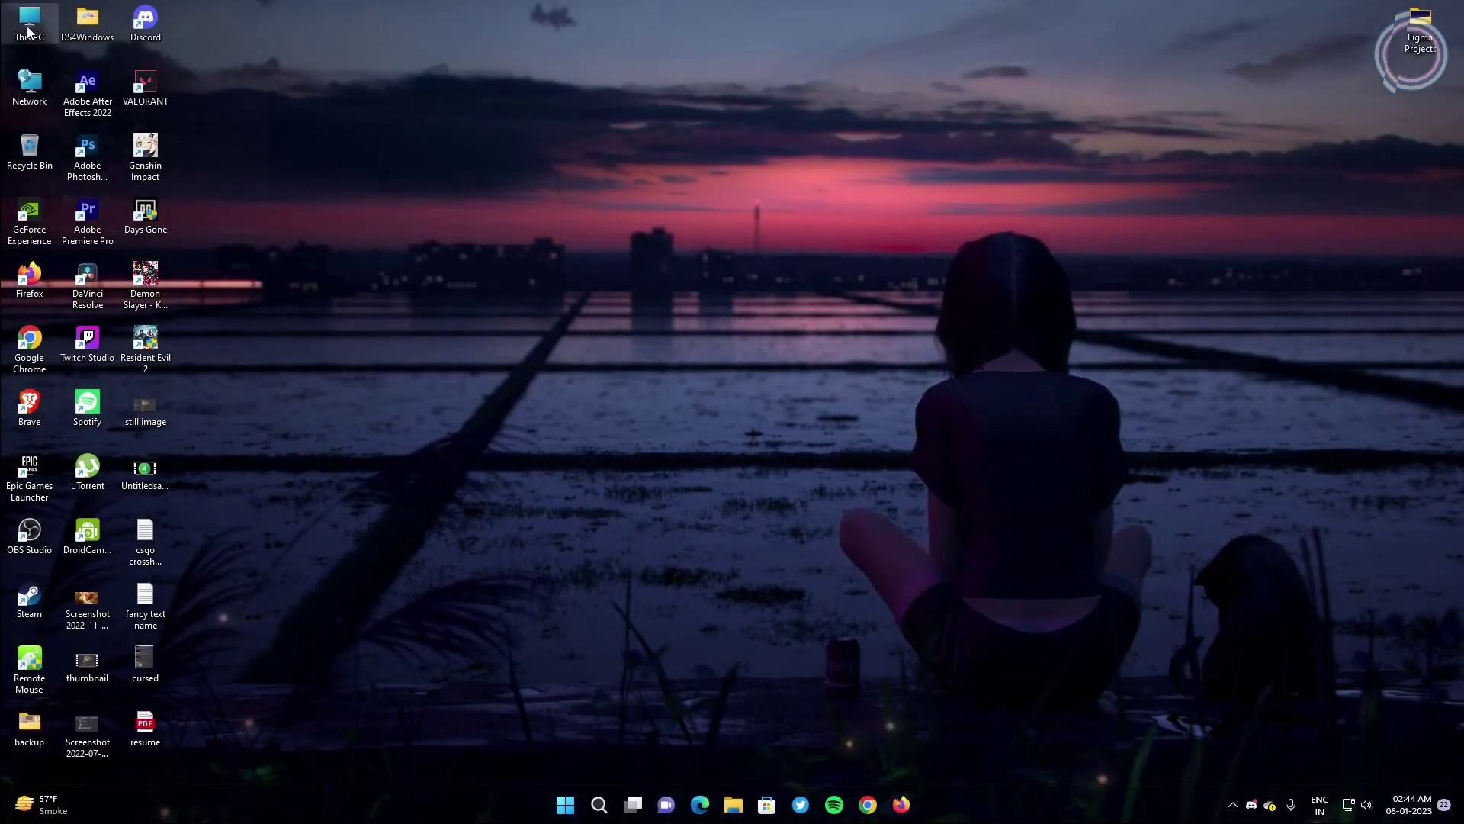
click(89, 198)
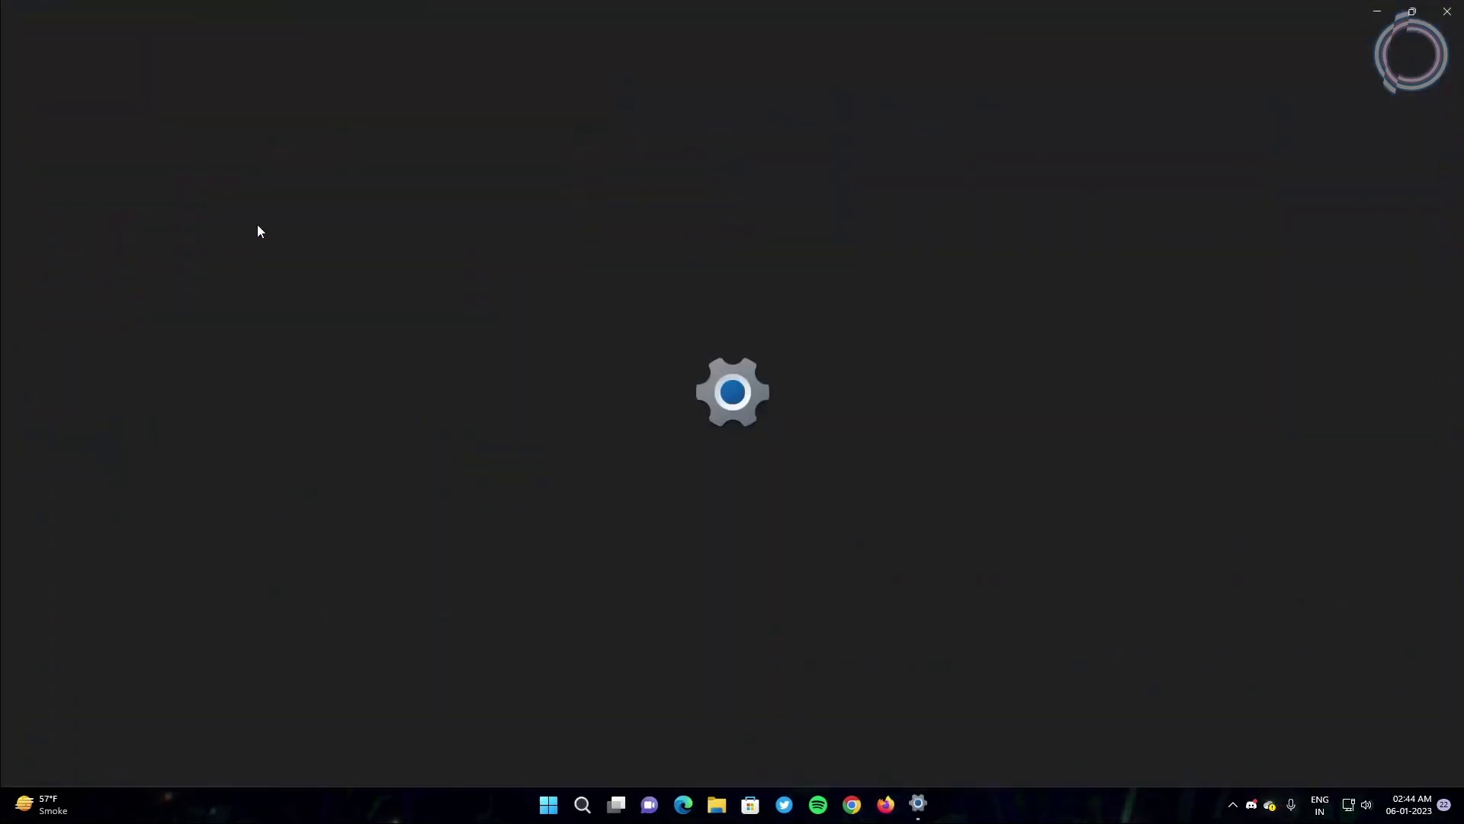
scroll(1449, 316, down, 3)
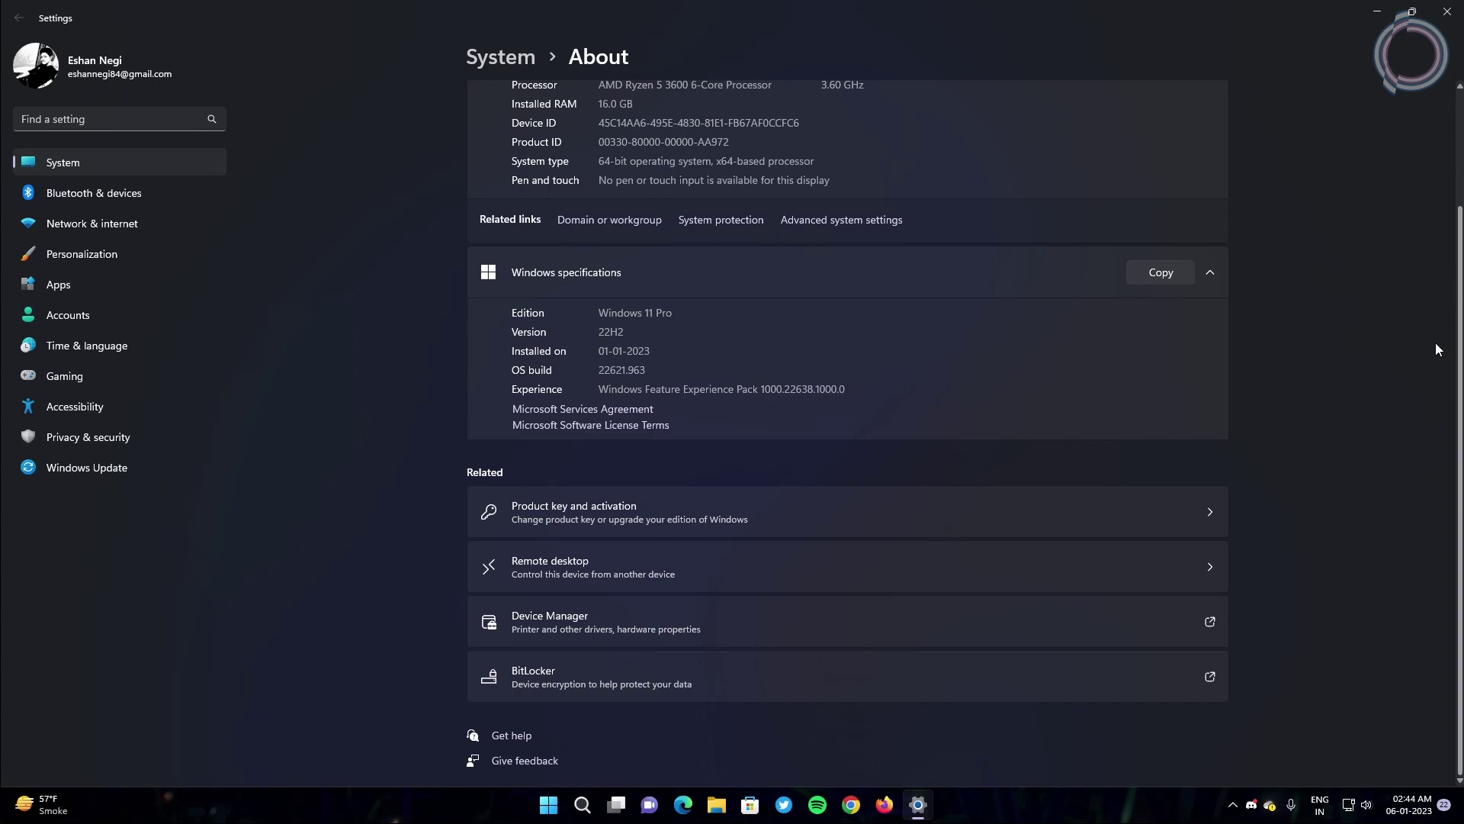
scroll(1420, 233, up, 3)
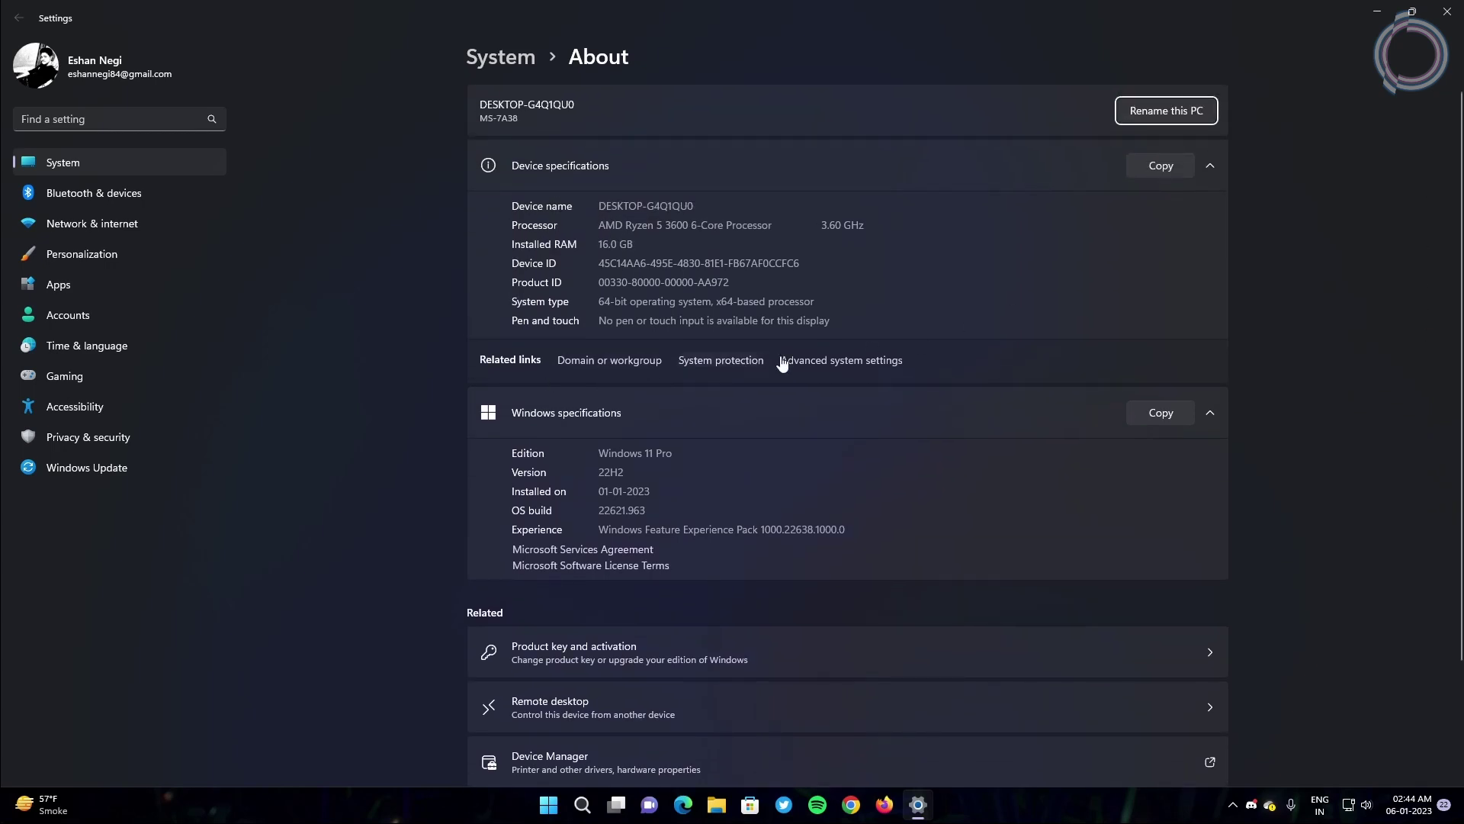
click(873, 362)
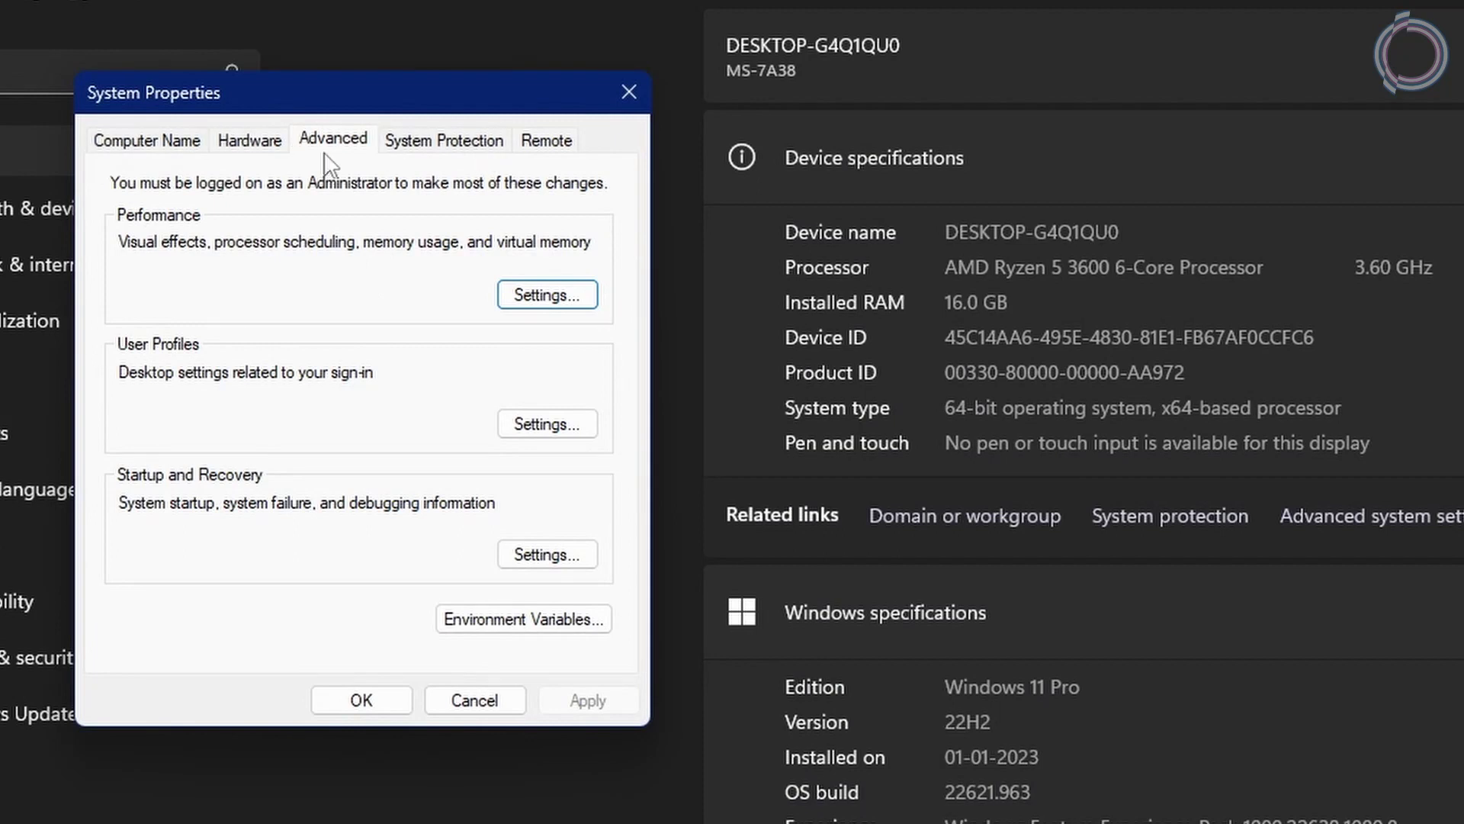
- Set visual effects to Adjust for best performance and apply it
click(510, 294)
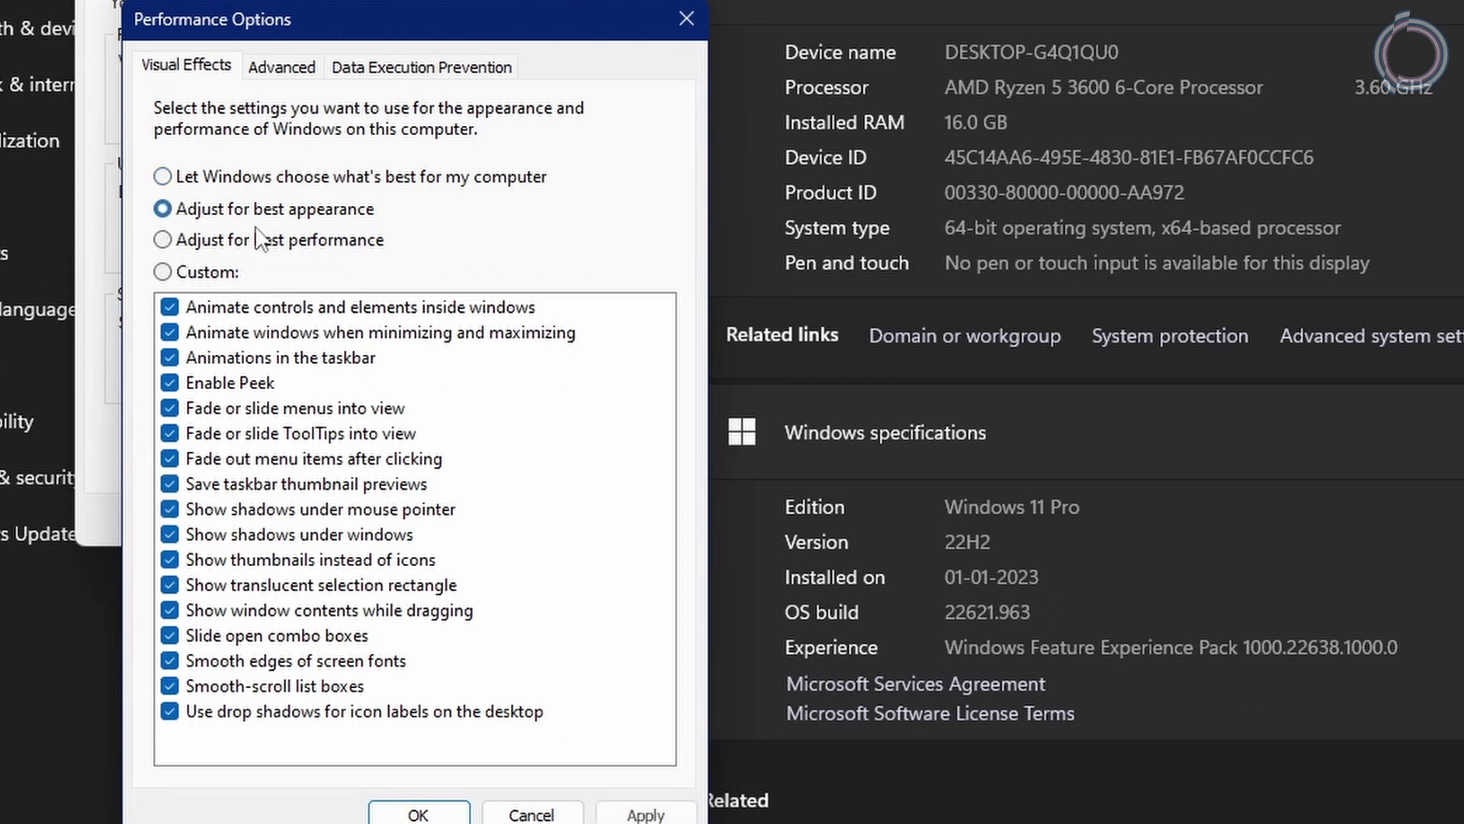
click(219, 240)
click(648, 812)
- Set drive C: to no paging file, leaving D: with a custom 100–3000 MB paging file
click(282, 67)
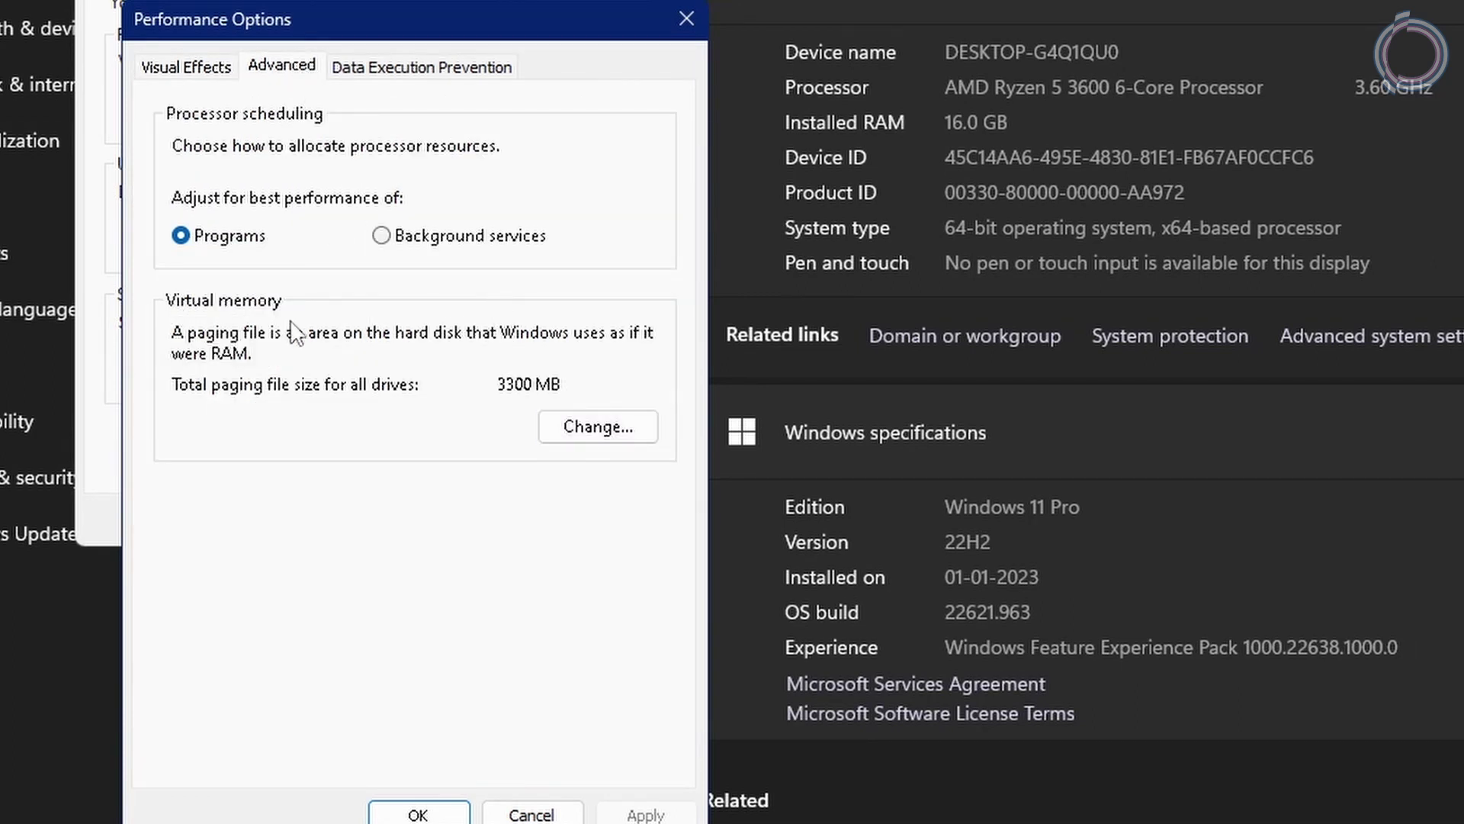
click(580, 427)
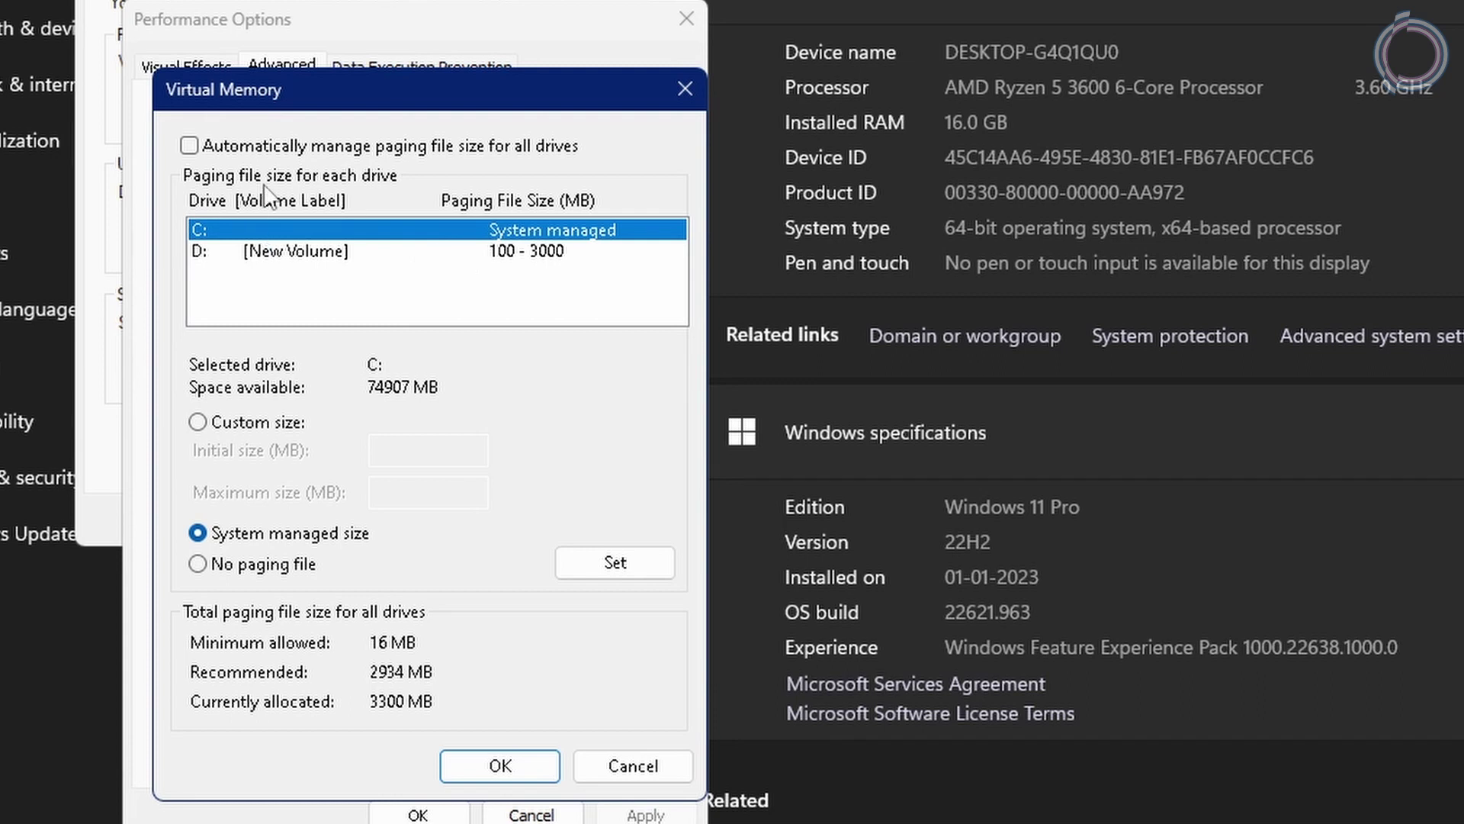
click(191, 146)
click(193, 149)
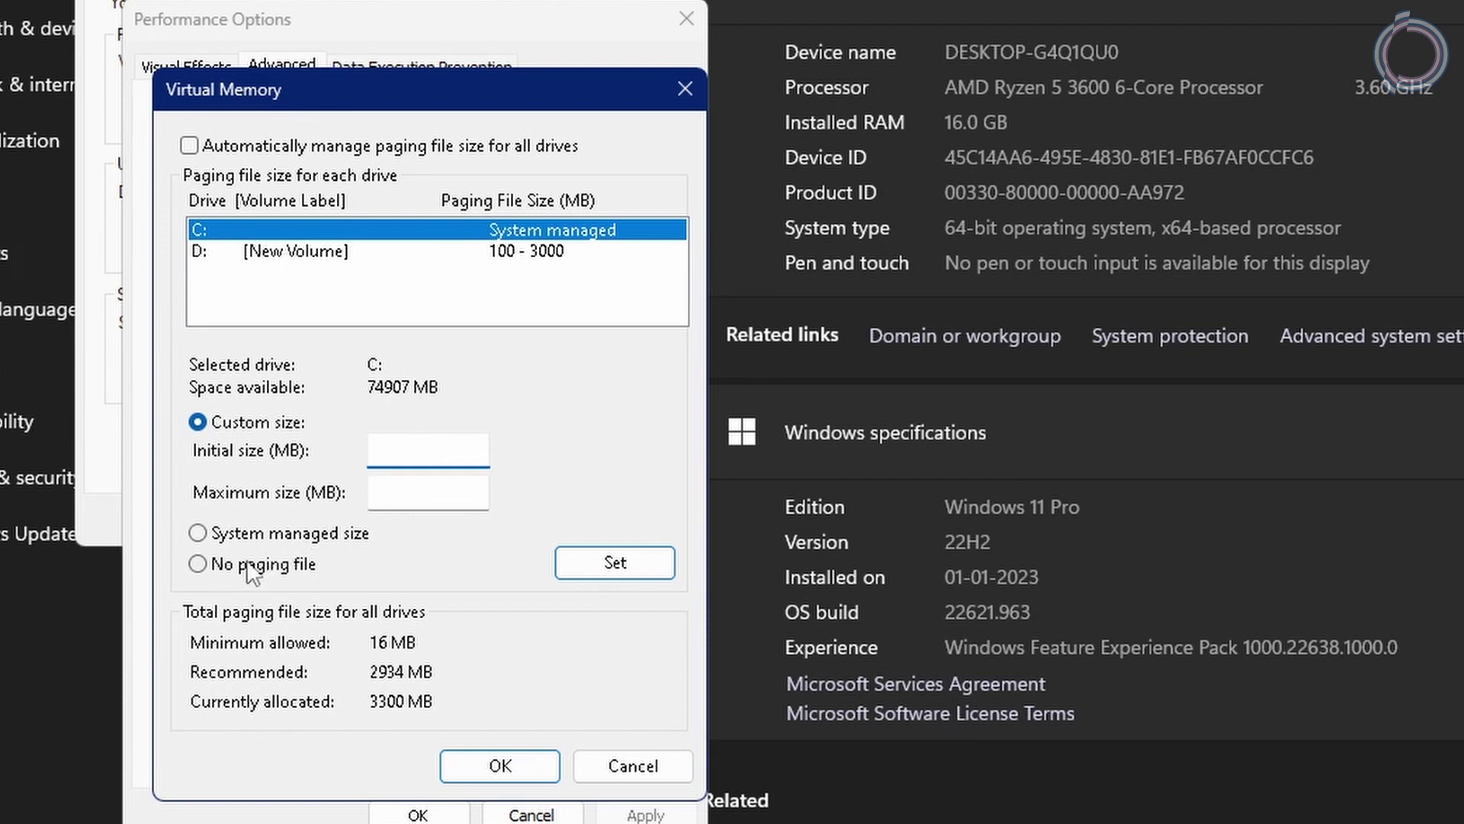
click(200, 565)
click(487, 256)
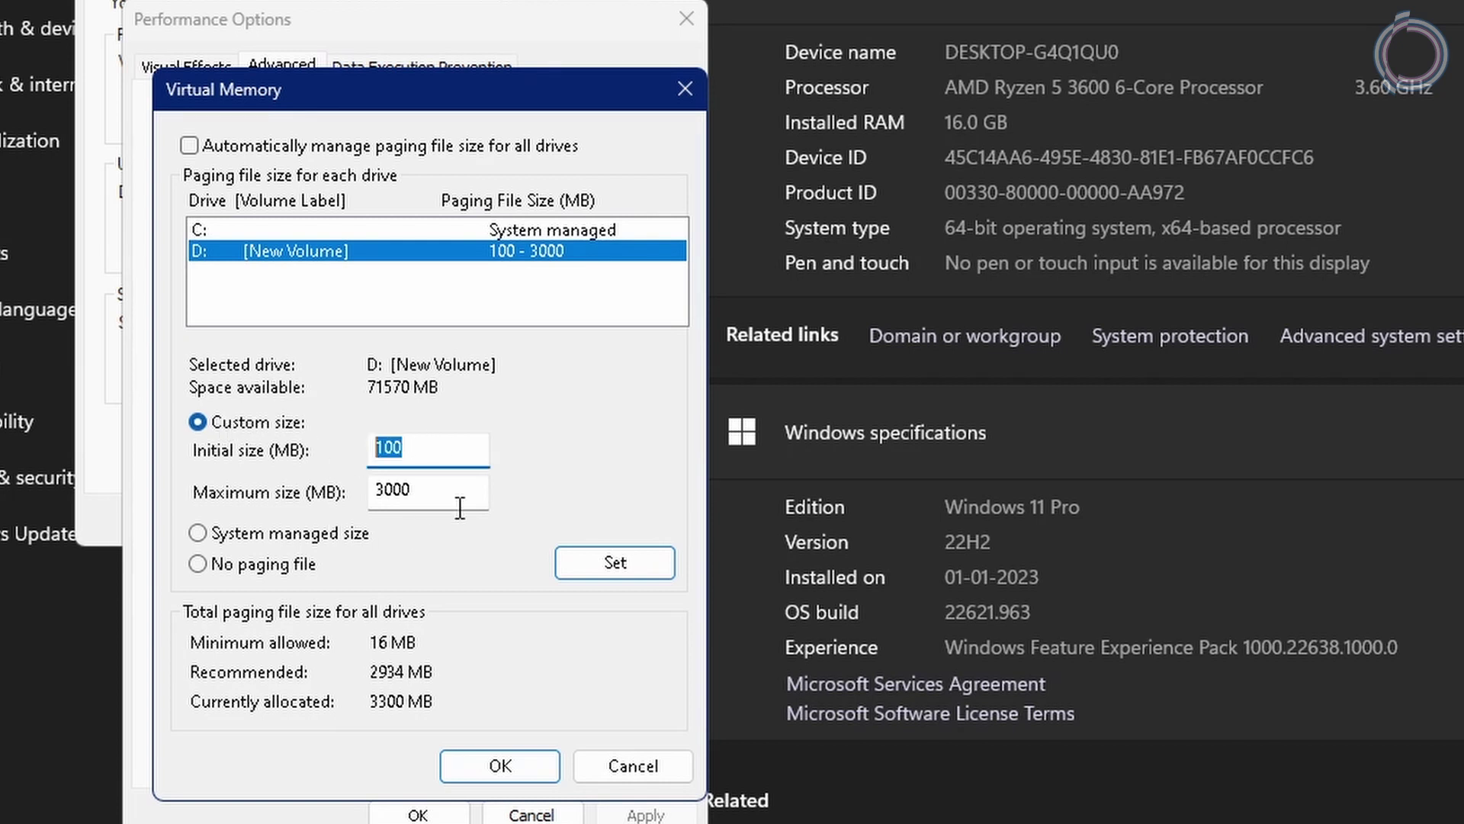
click(501, 770)
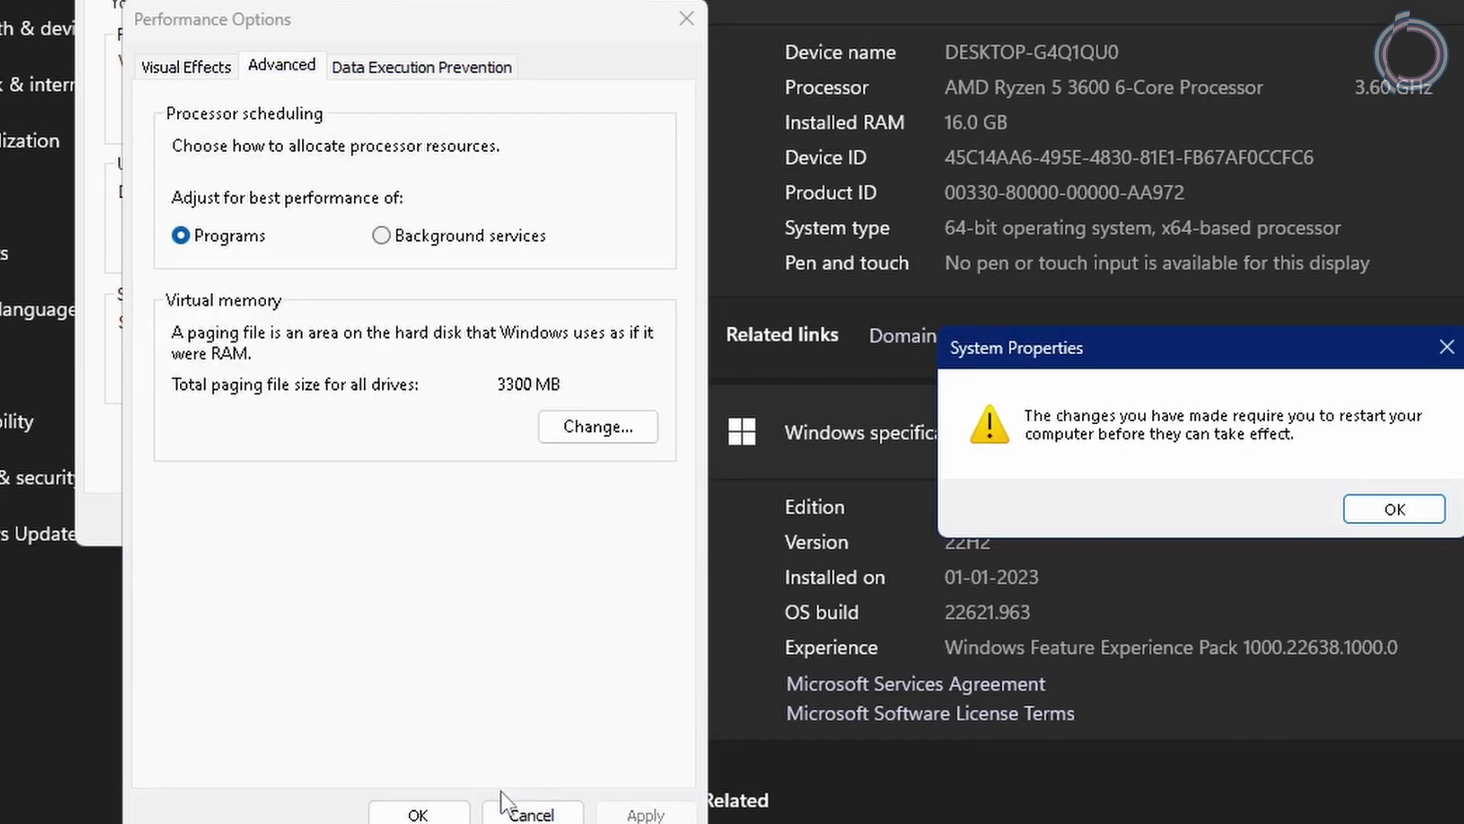
- Confirm the Performance Options and System Properties dialogs and choose Restart Later
click(1420, 511)
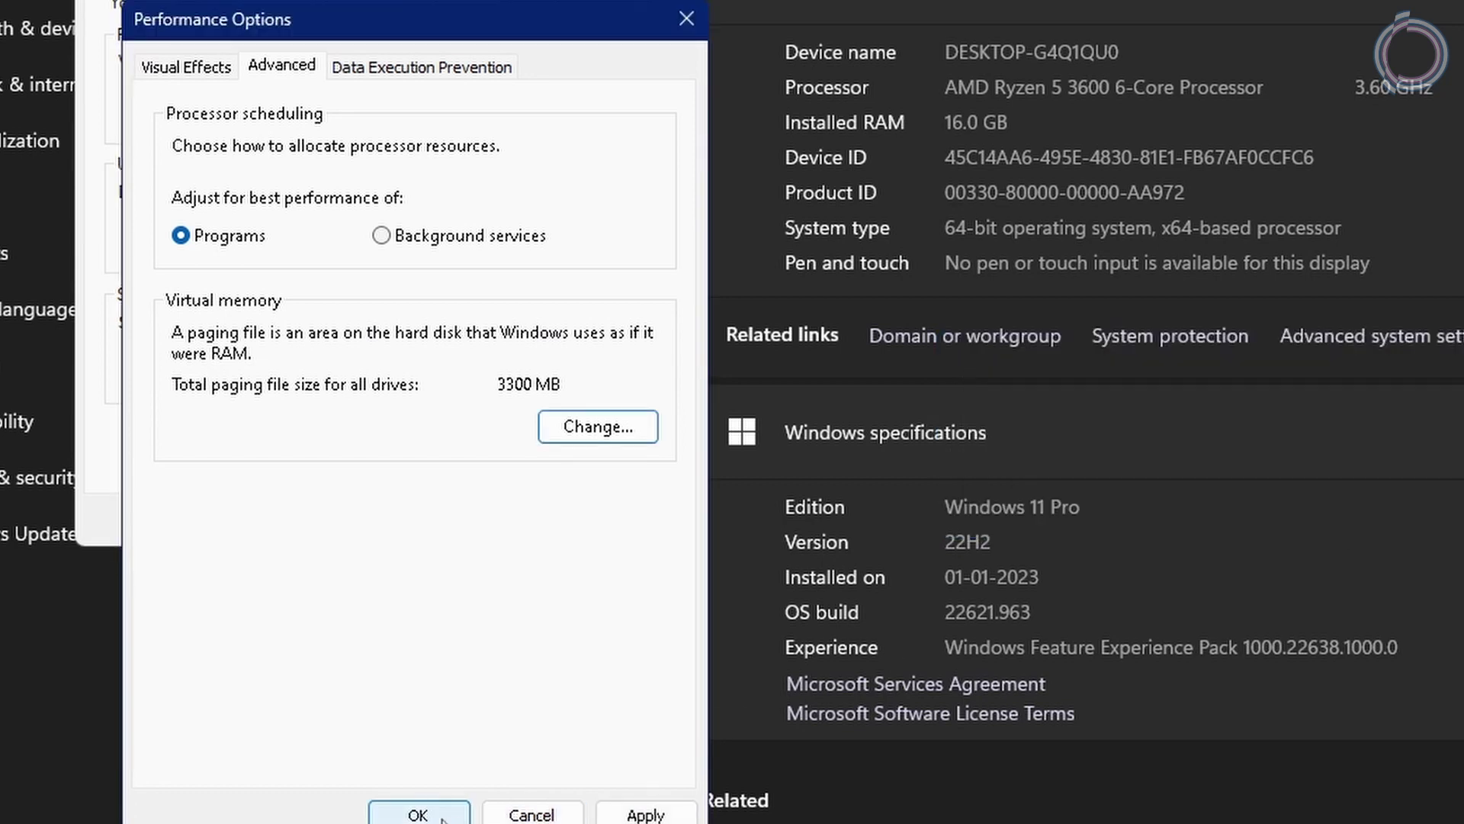
click(418, 815)
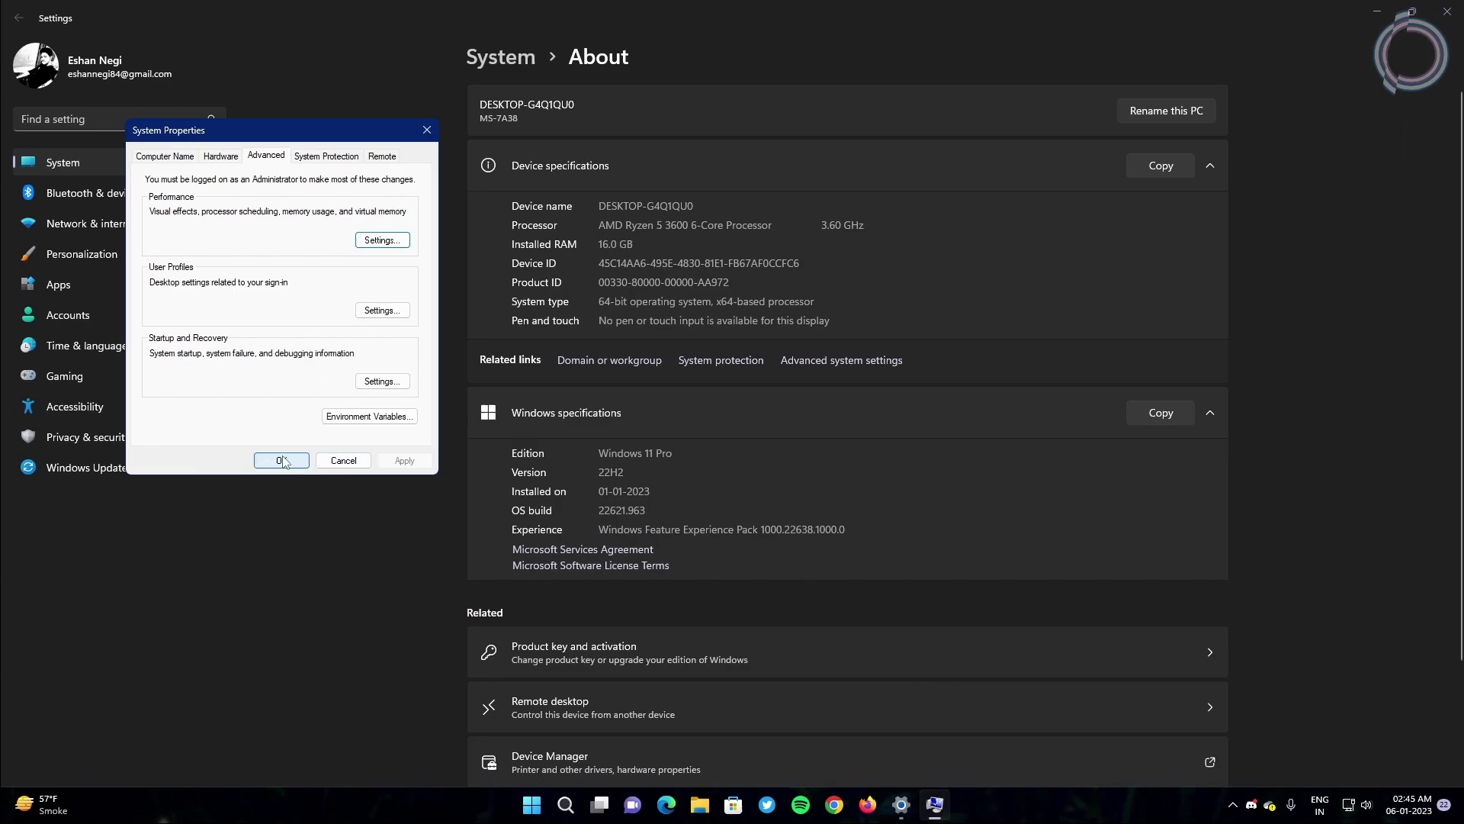
click(282, 460)
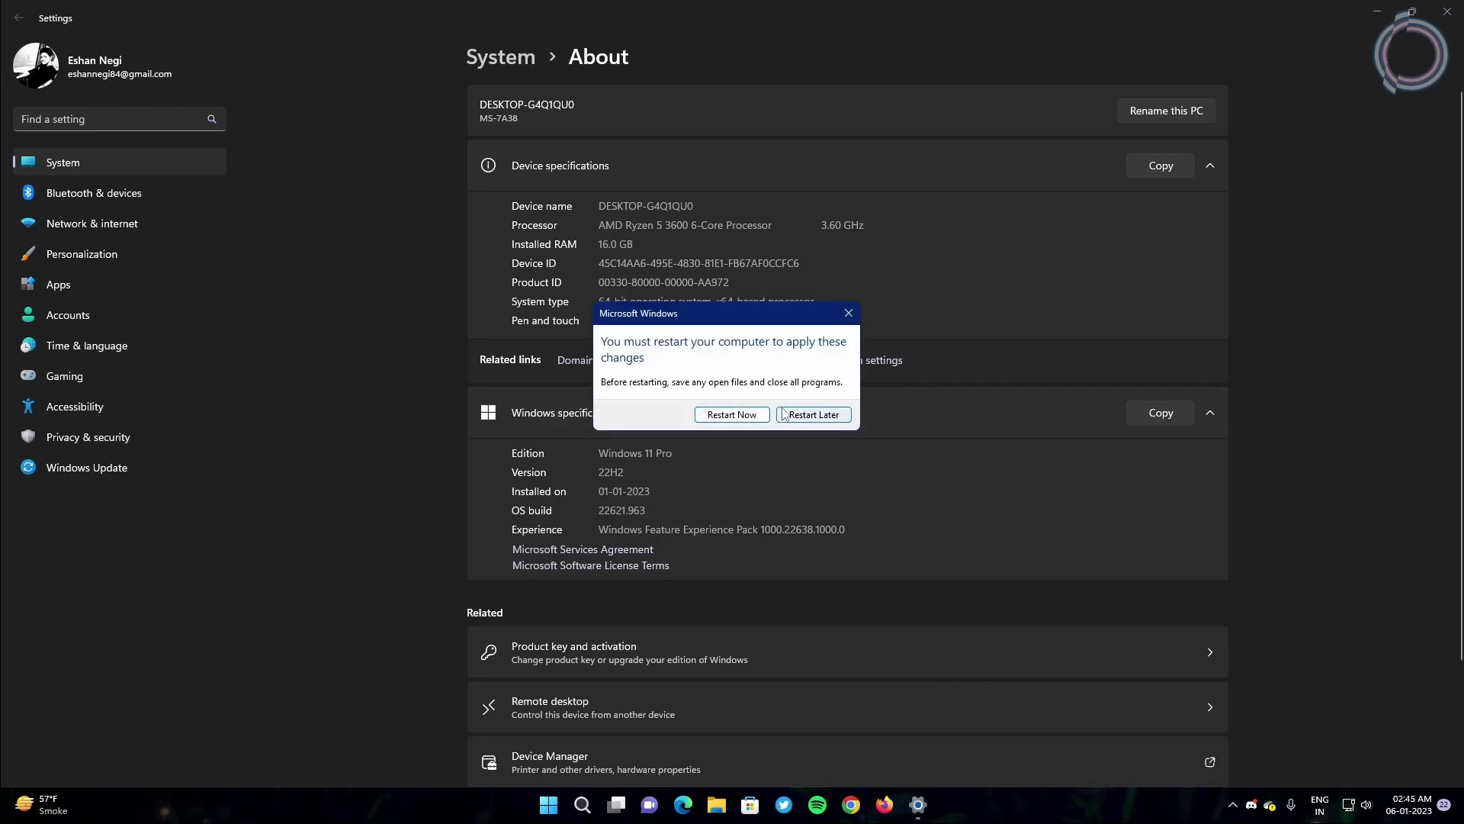
click(814, 414)
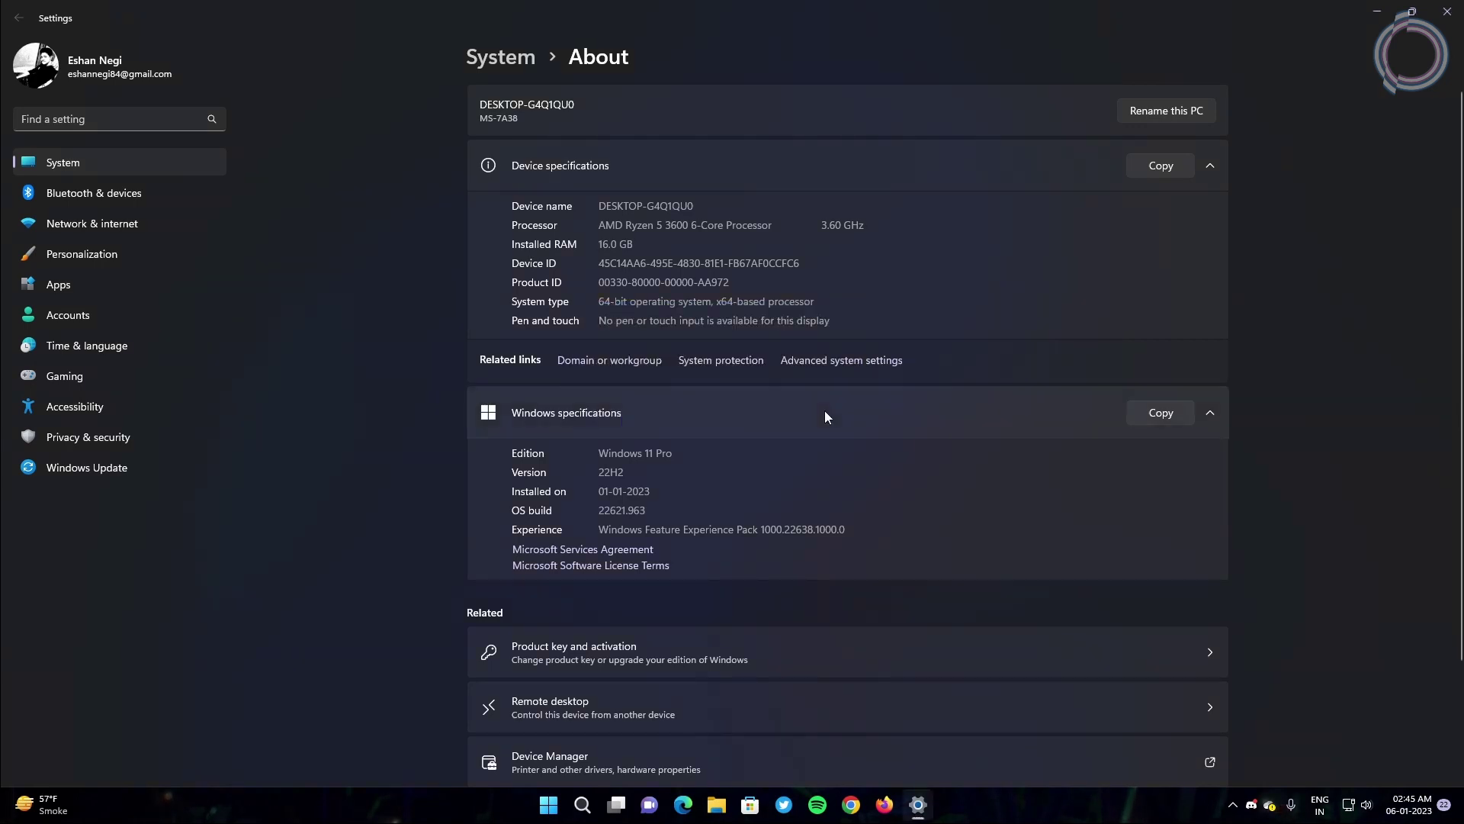
click(1447, 12)
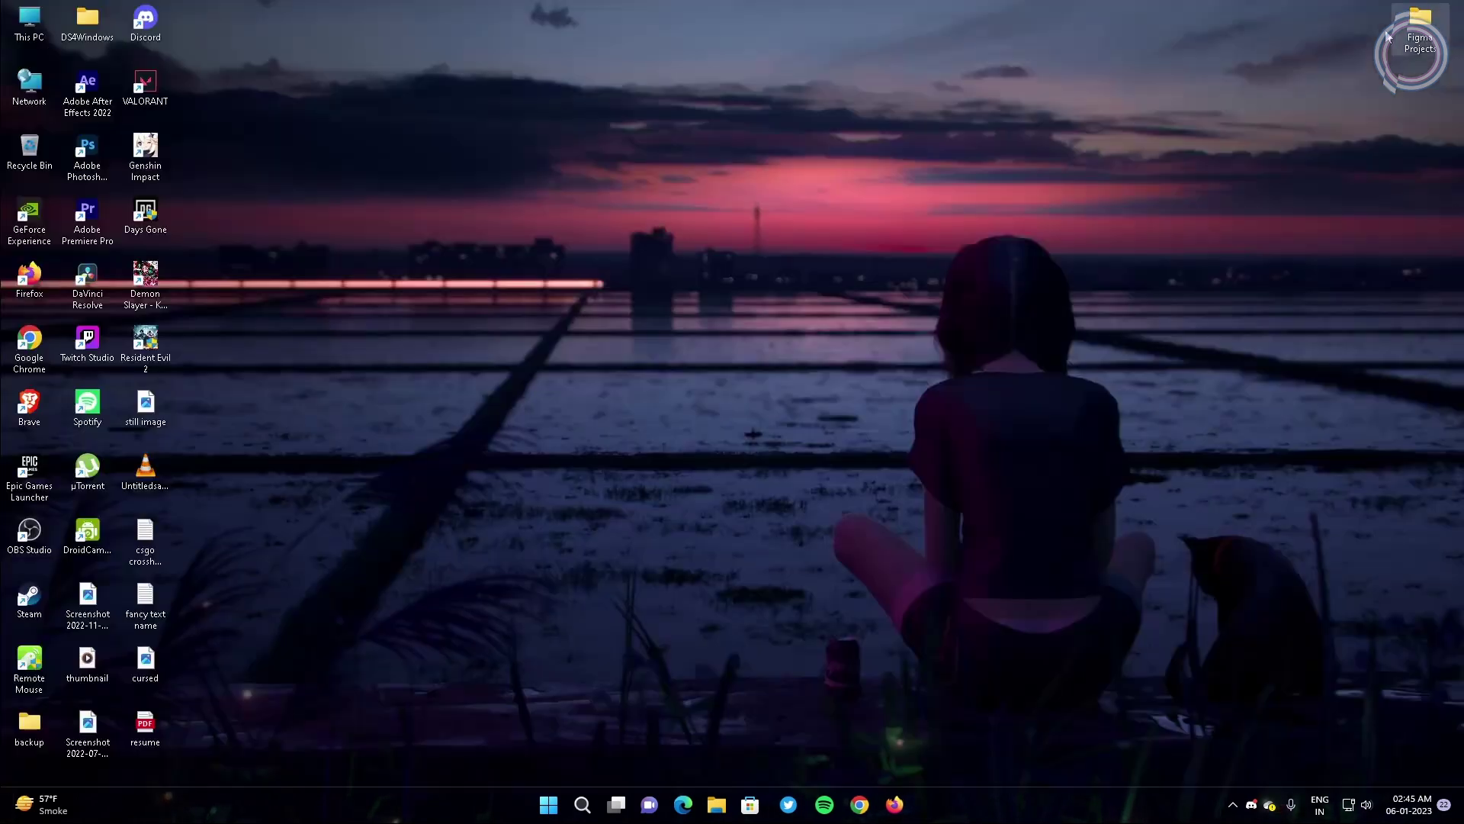
right_click(457, 253)
click(485, 318)
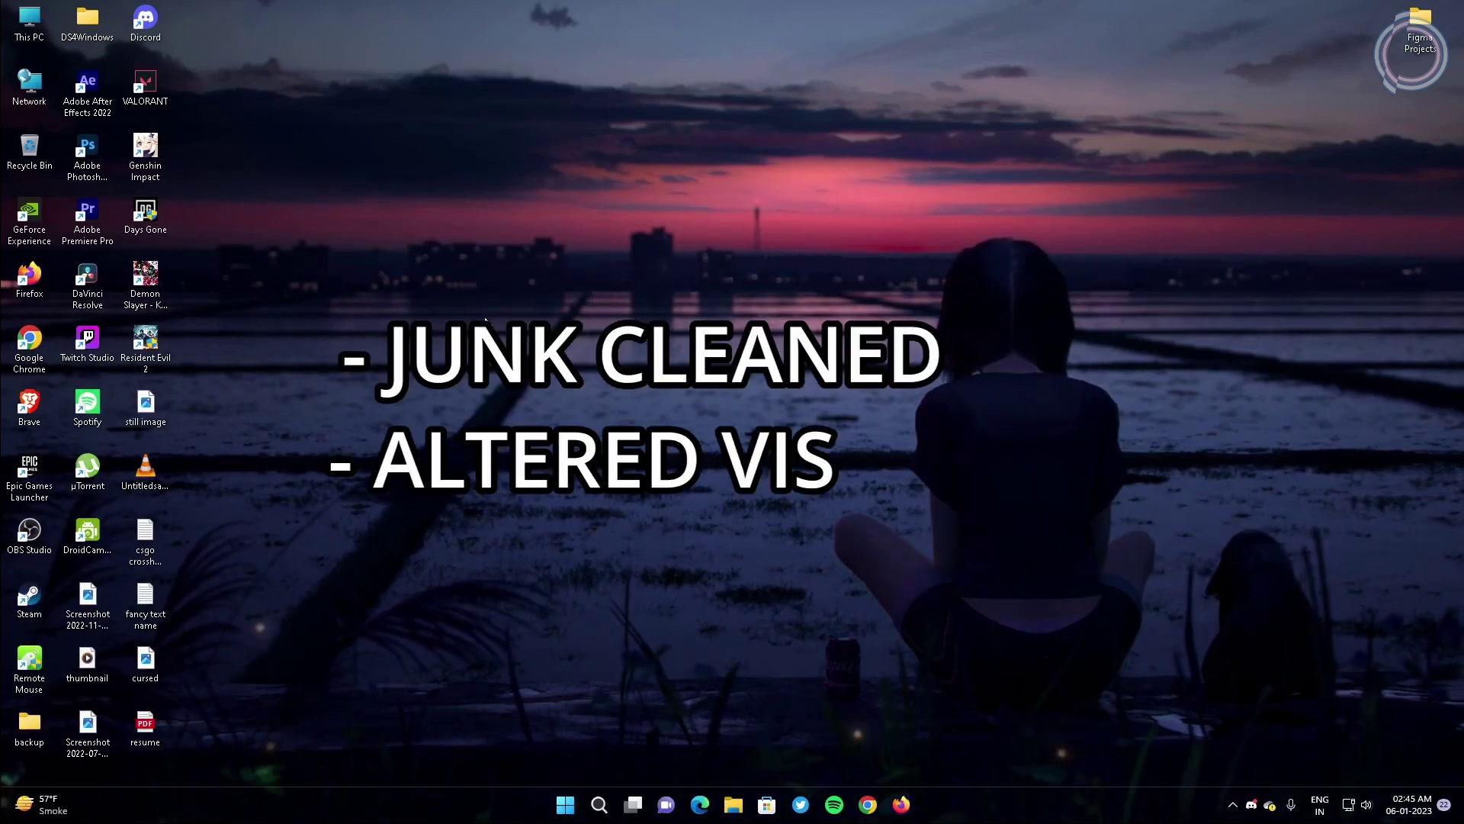
right_click(544, 203)
click(586, 268)
right_click(715, 246)
click(734, 310)
right_click(382, 188)
click(418, 250)
right_click(436, 262)
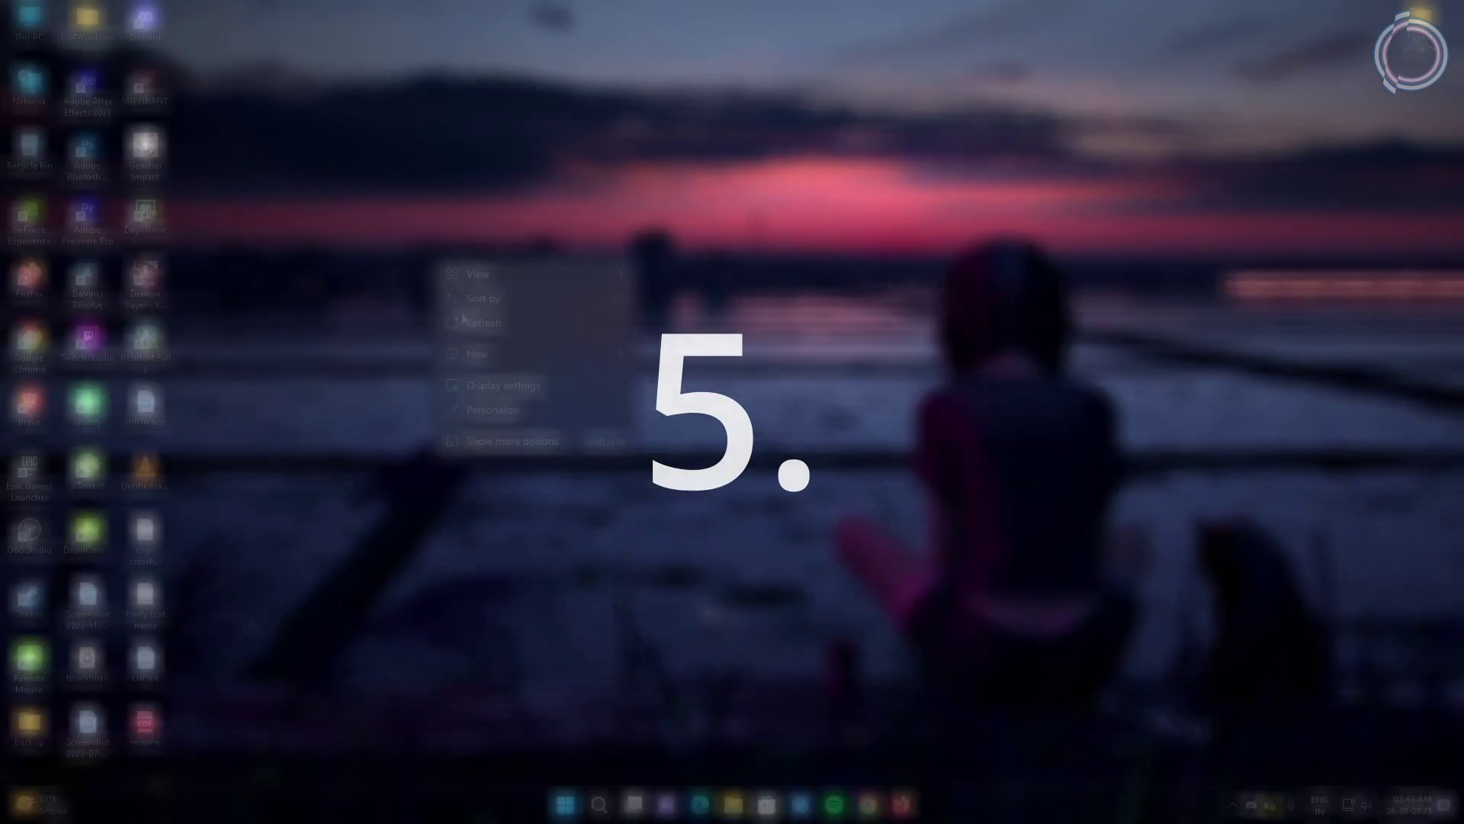
click(470, 324)
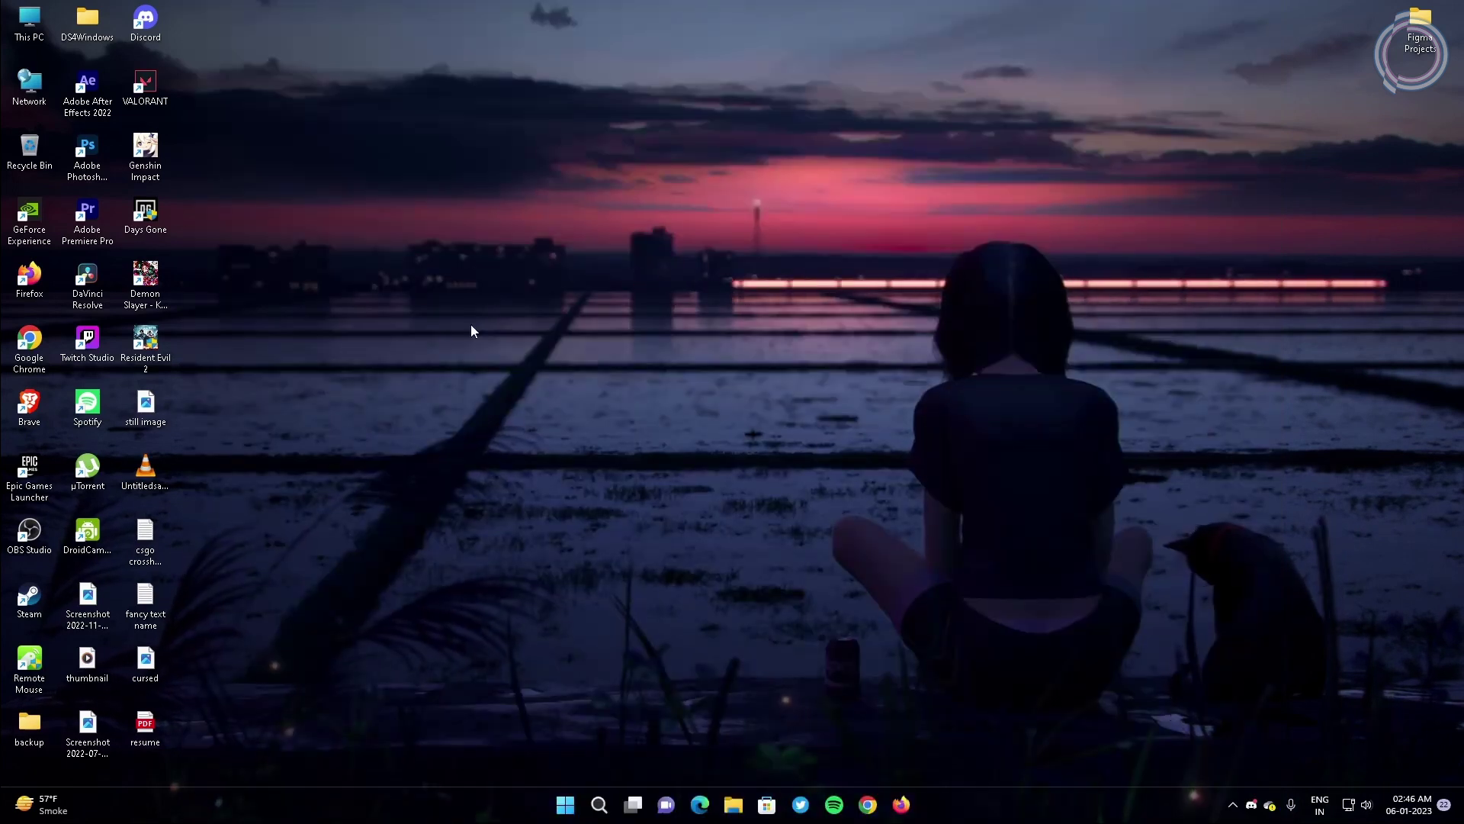
right_click(469, 324)
click(518, 390)
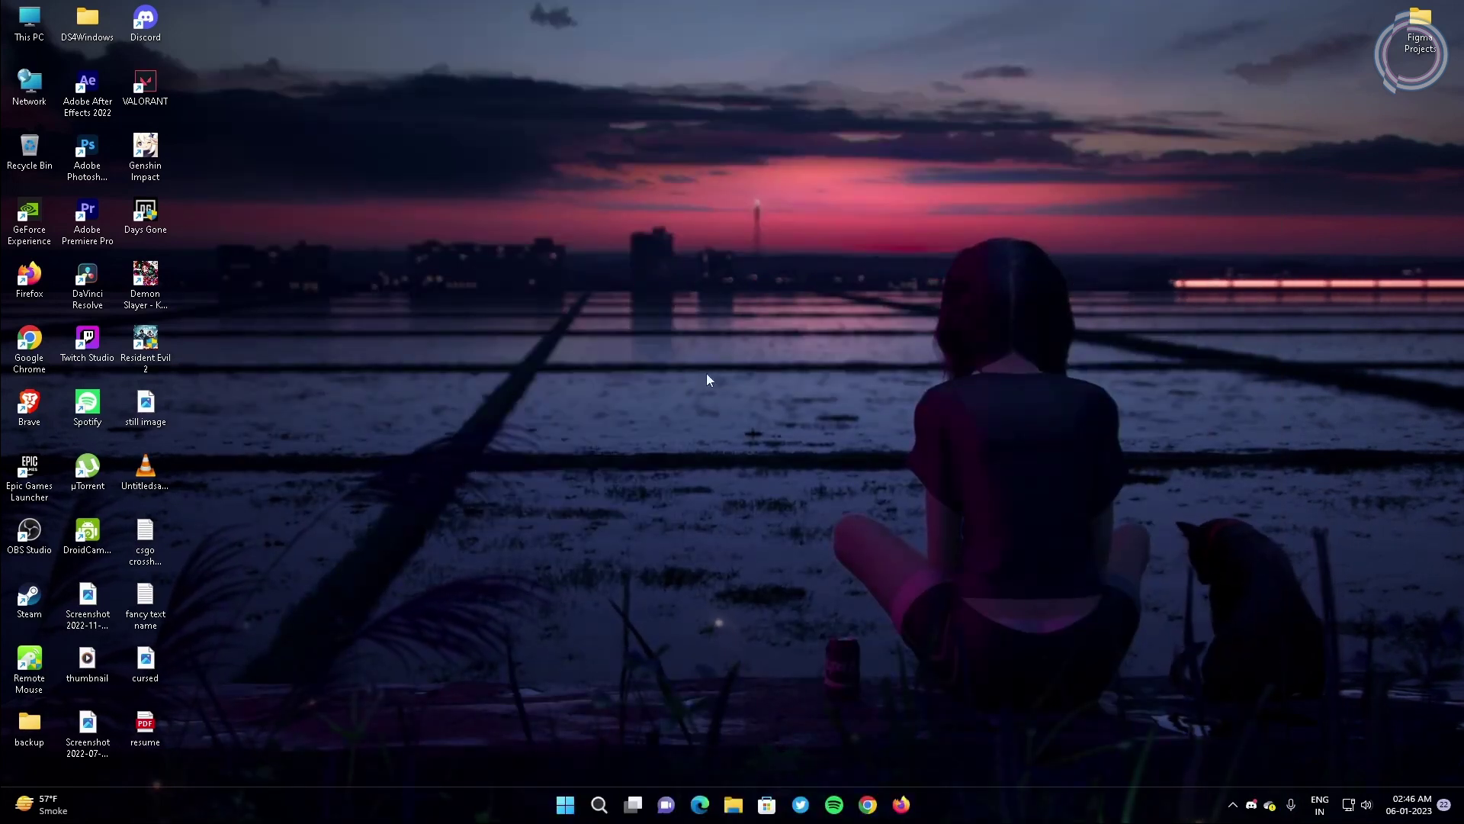
click(868, 805)
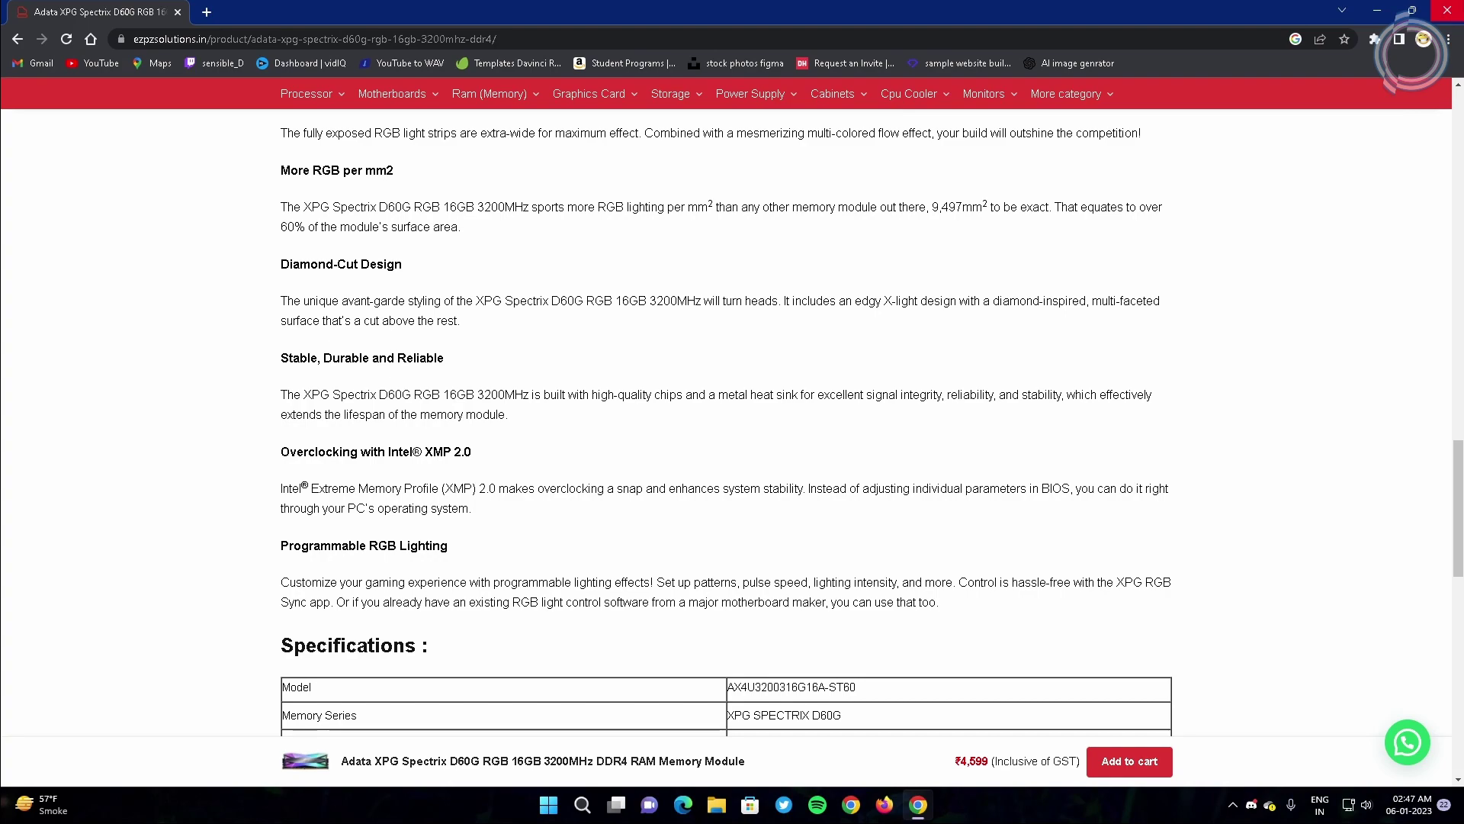
key(alt+F4)
right_click(671, 120)
click(715, 181)
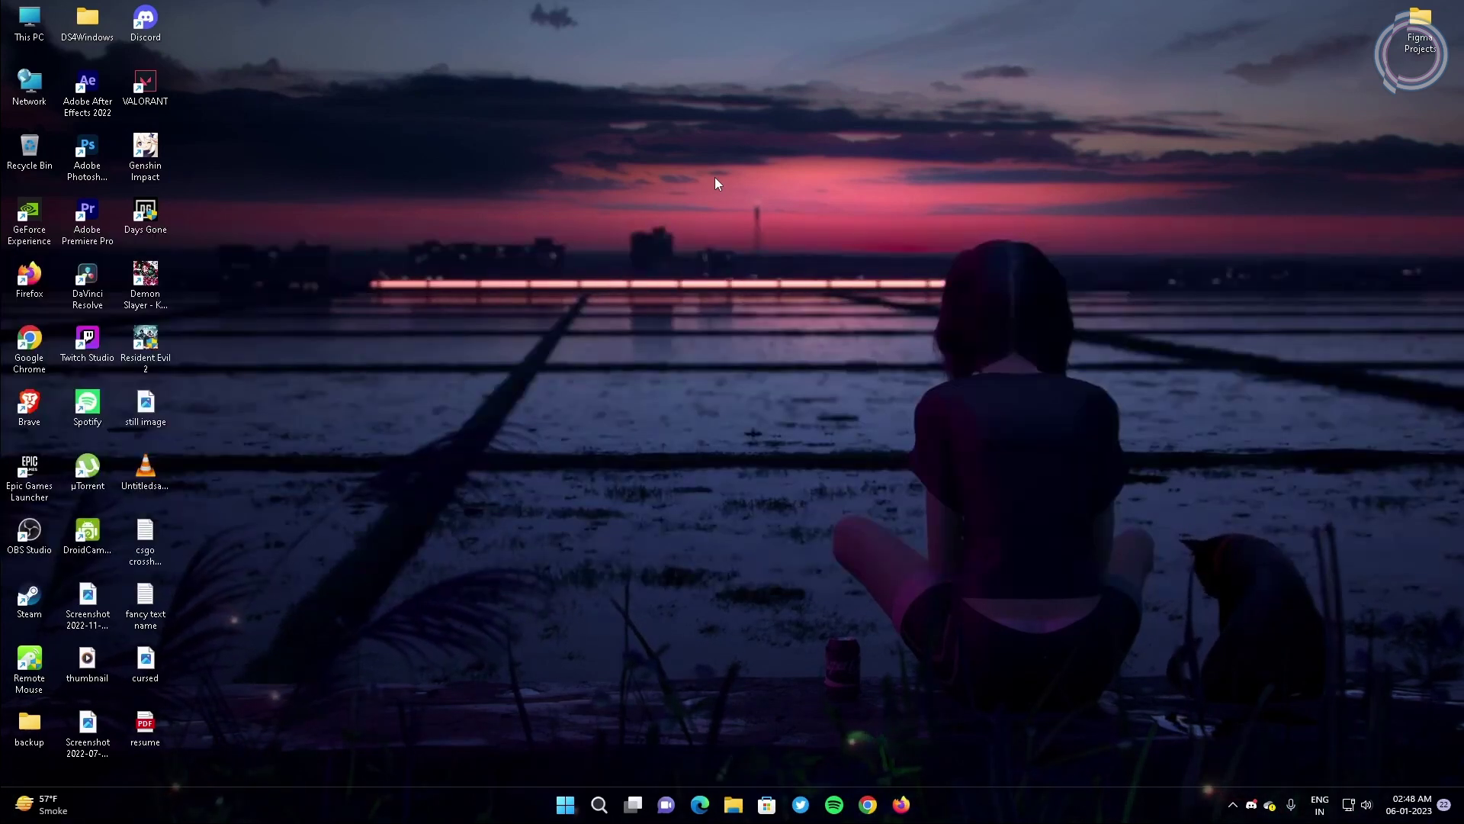
- Refresh the desktop, then select part of the NVIDIA page's web address
right_click(497, 167)
click(542, 227)
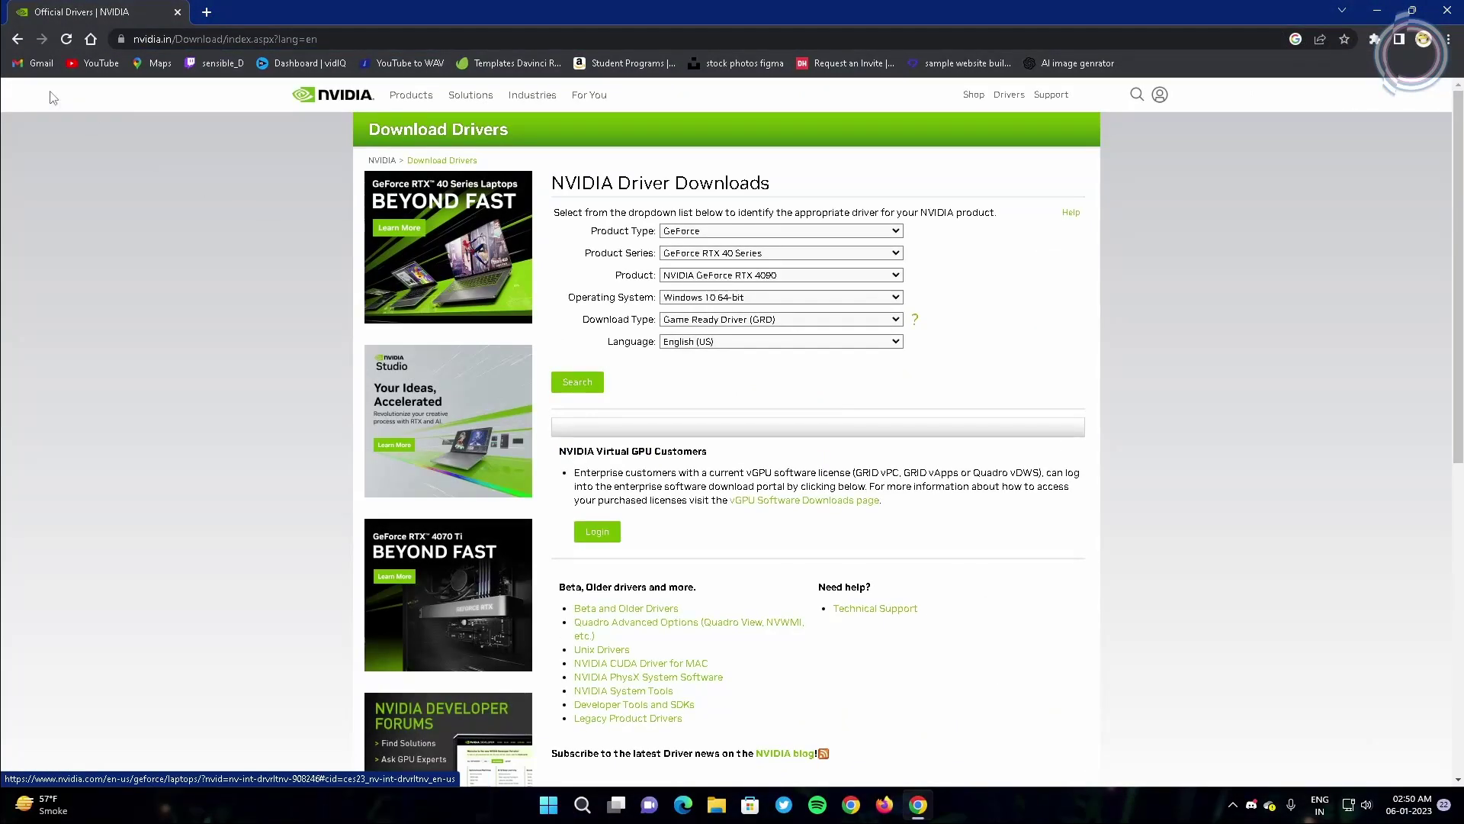
drag(213, 39, 334, 34)
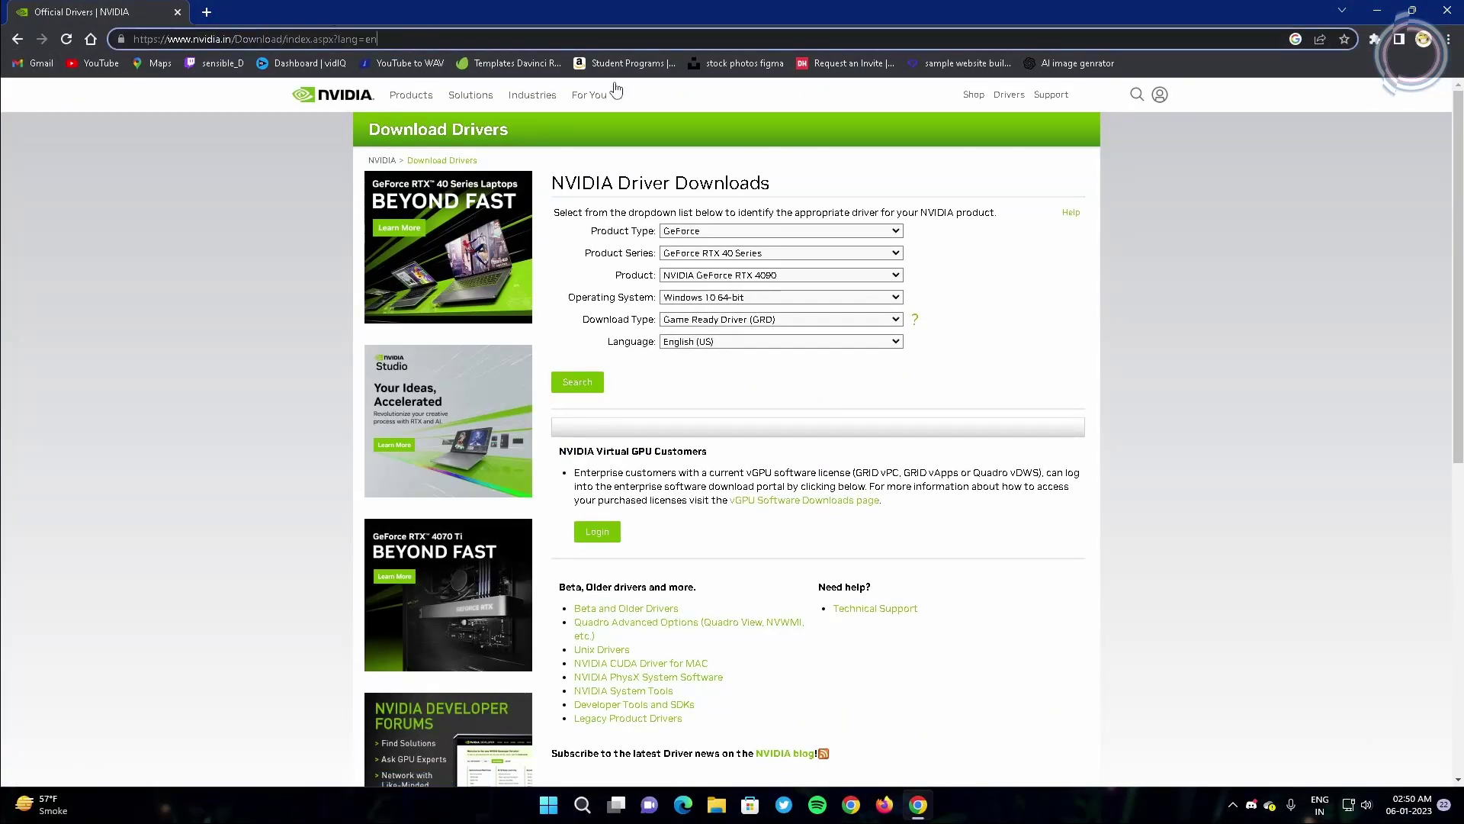
- Choose GeForce 10 Series, GeForce GT 1030 and Windows 11 in the driver search
click(708, 254)
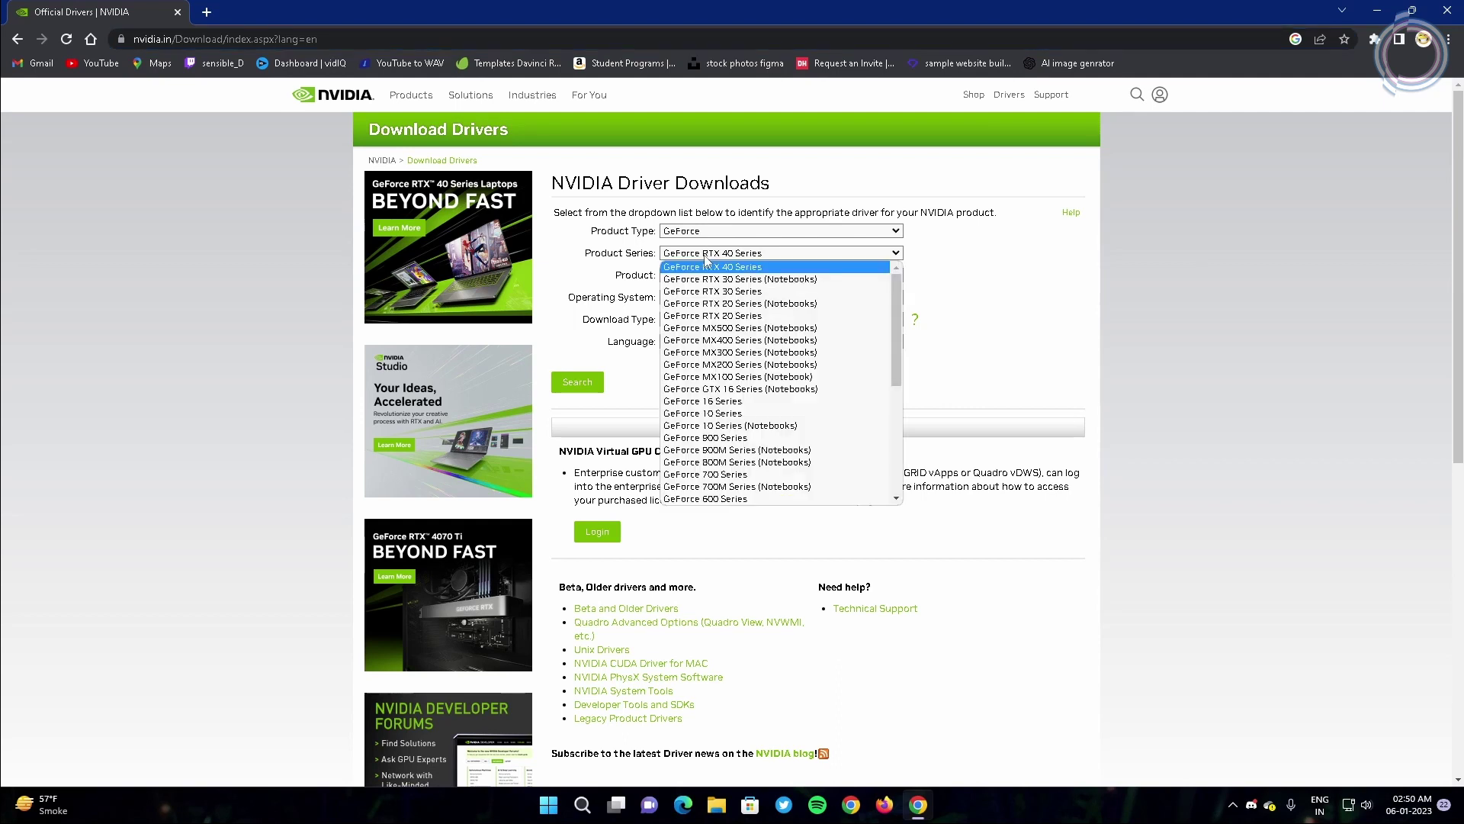
click(761, 416)
click(746, 275)
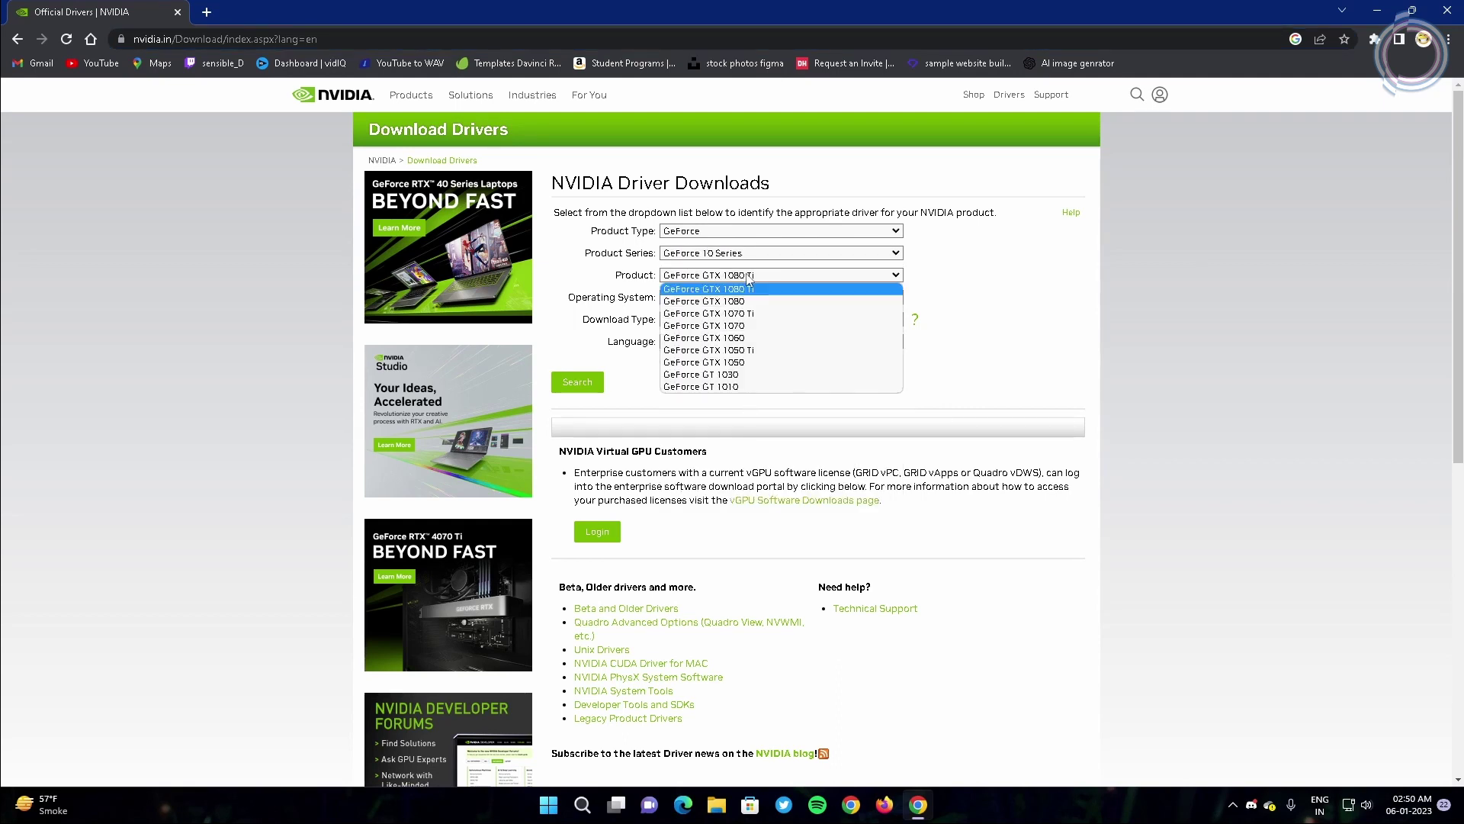
click(738, 375)
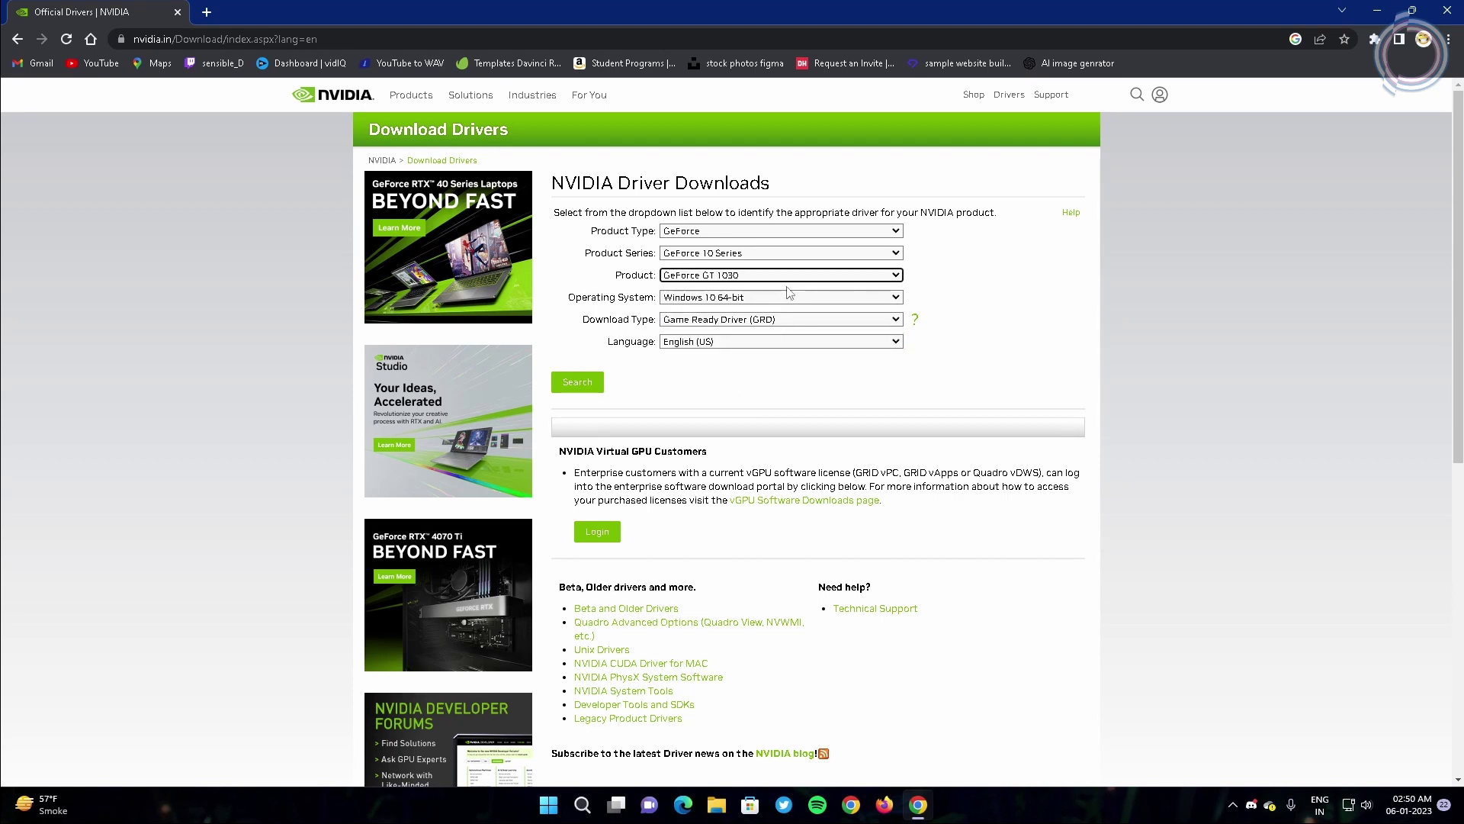
click(767, 299)
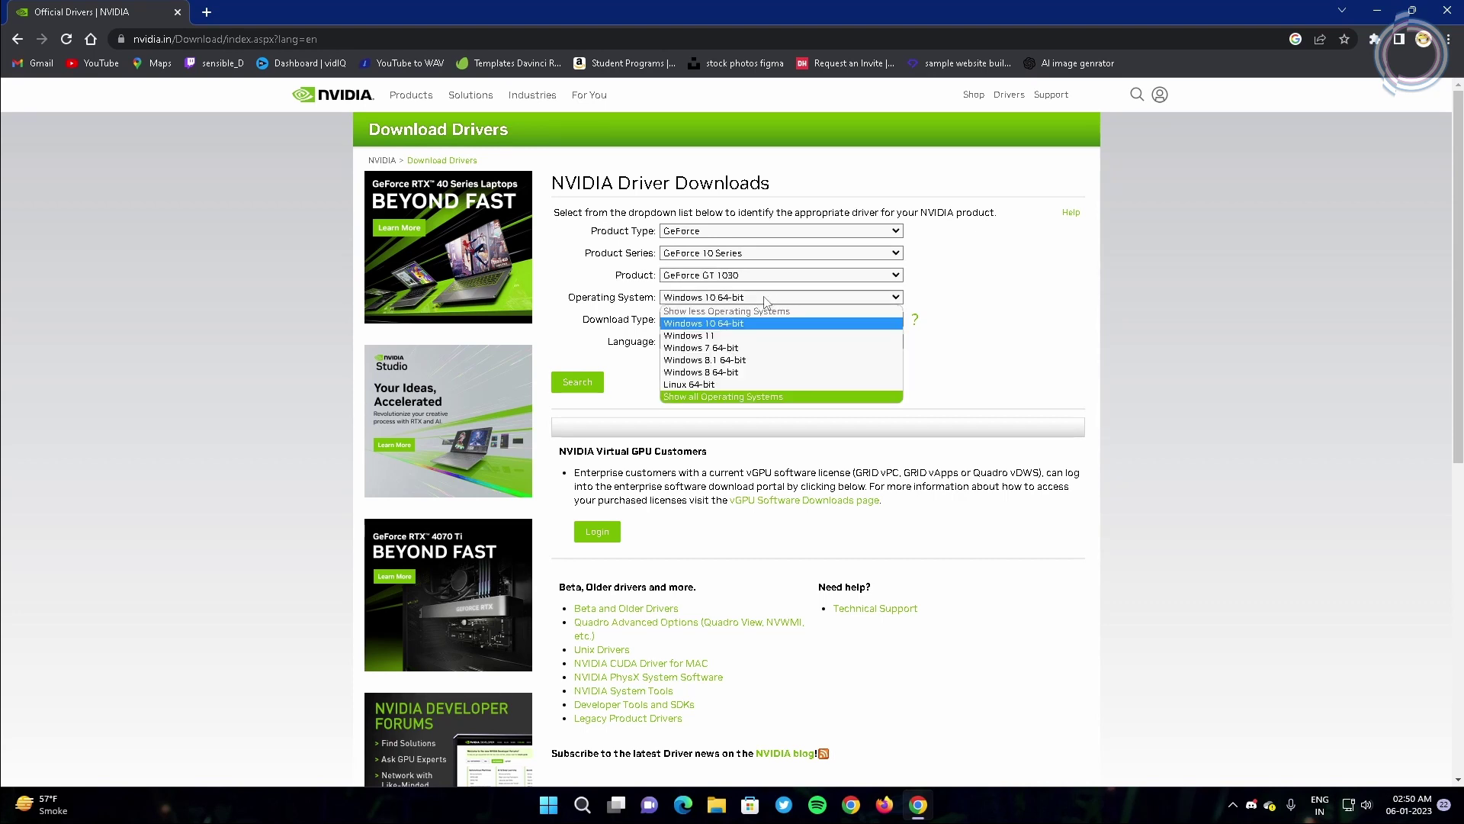
click(713, 335)
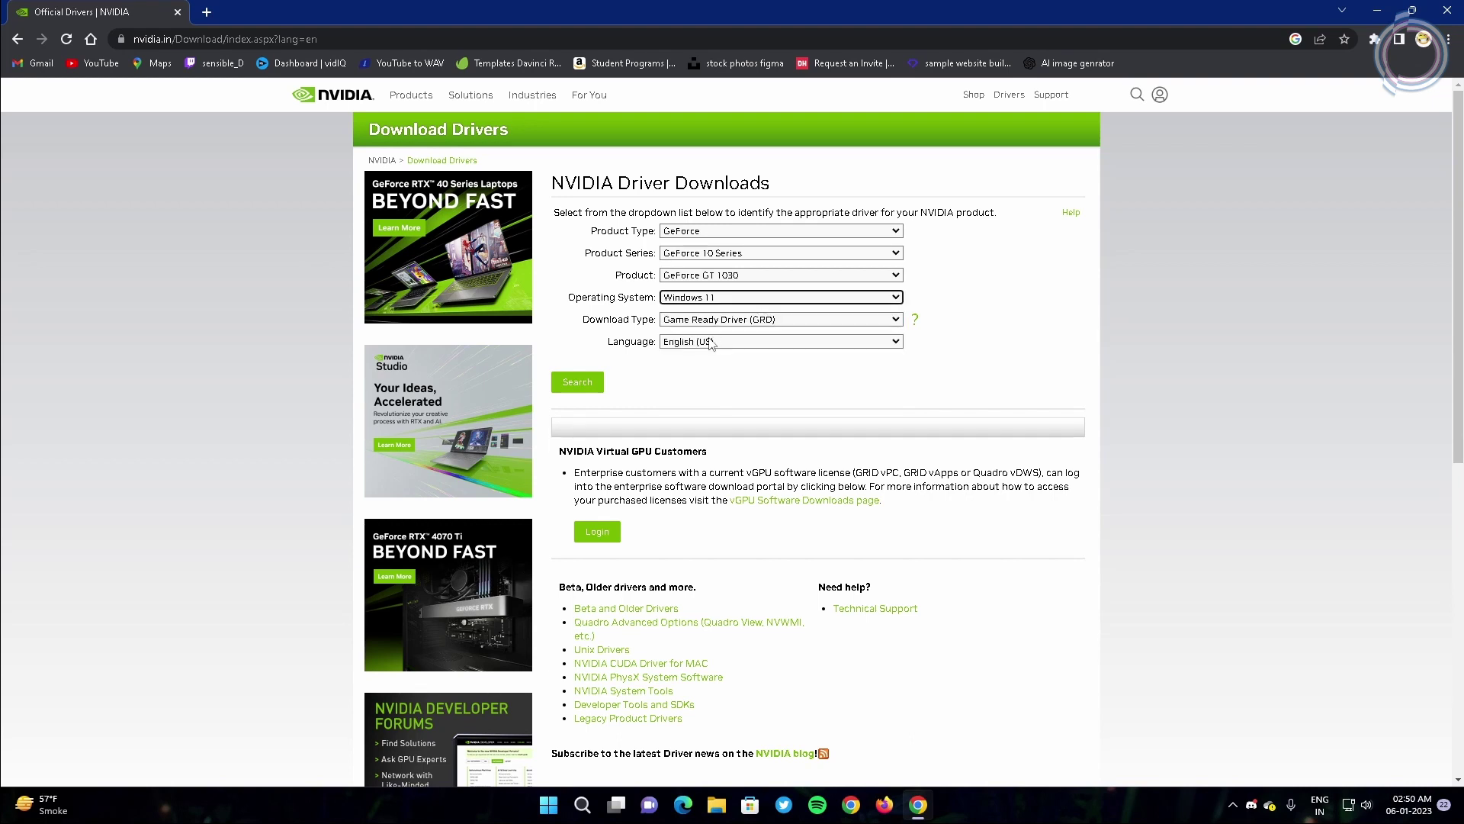
- Keep Game Ready Driver and English (US), then search for the matching driver
click(768, 322)
click(760, 325)
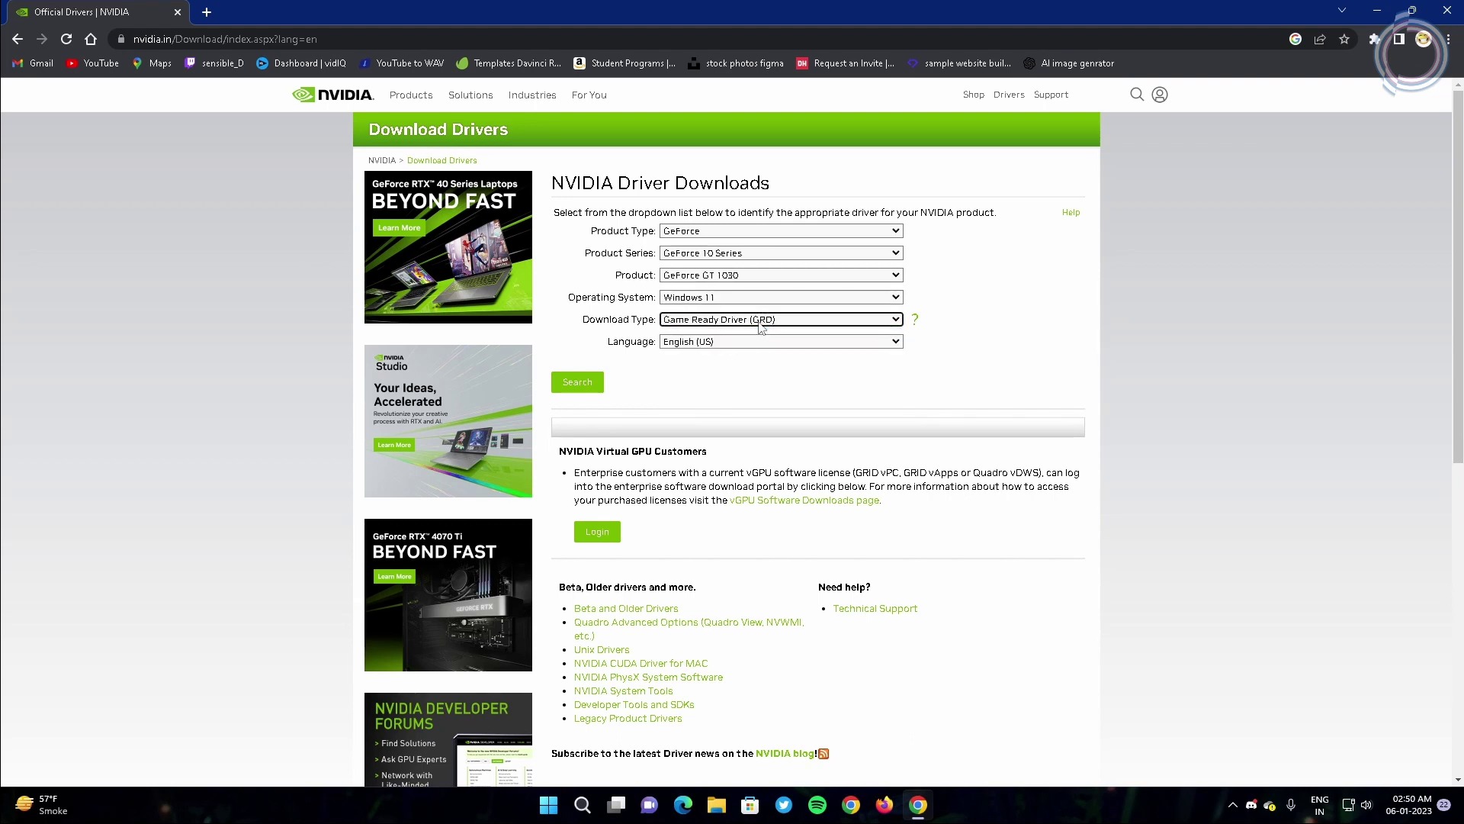
click(760, 325)
click(758, 328)
click(730, 344)
click(730, 344)
click(575, 387)
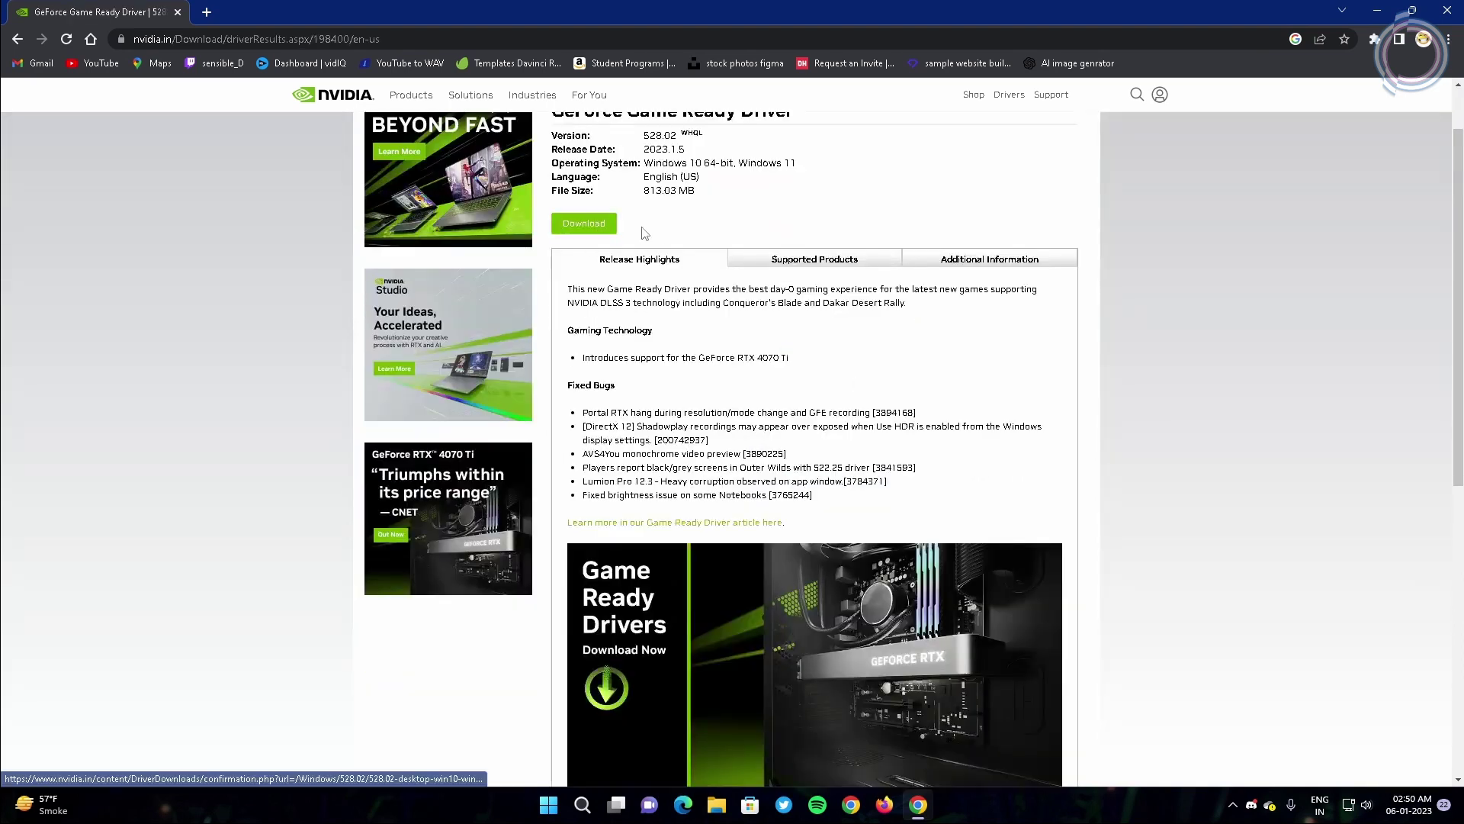
- Start downloading Game Ready driver 528.02, cancel it, and show the desktop
click(975, 261)
click(664, 265)
scroll(1003, 463, up, 2)
scroll(839, 458, up, 1)
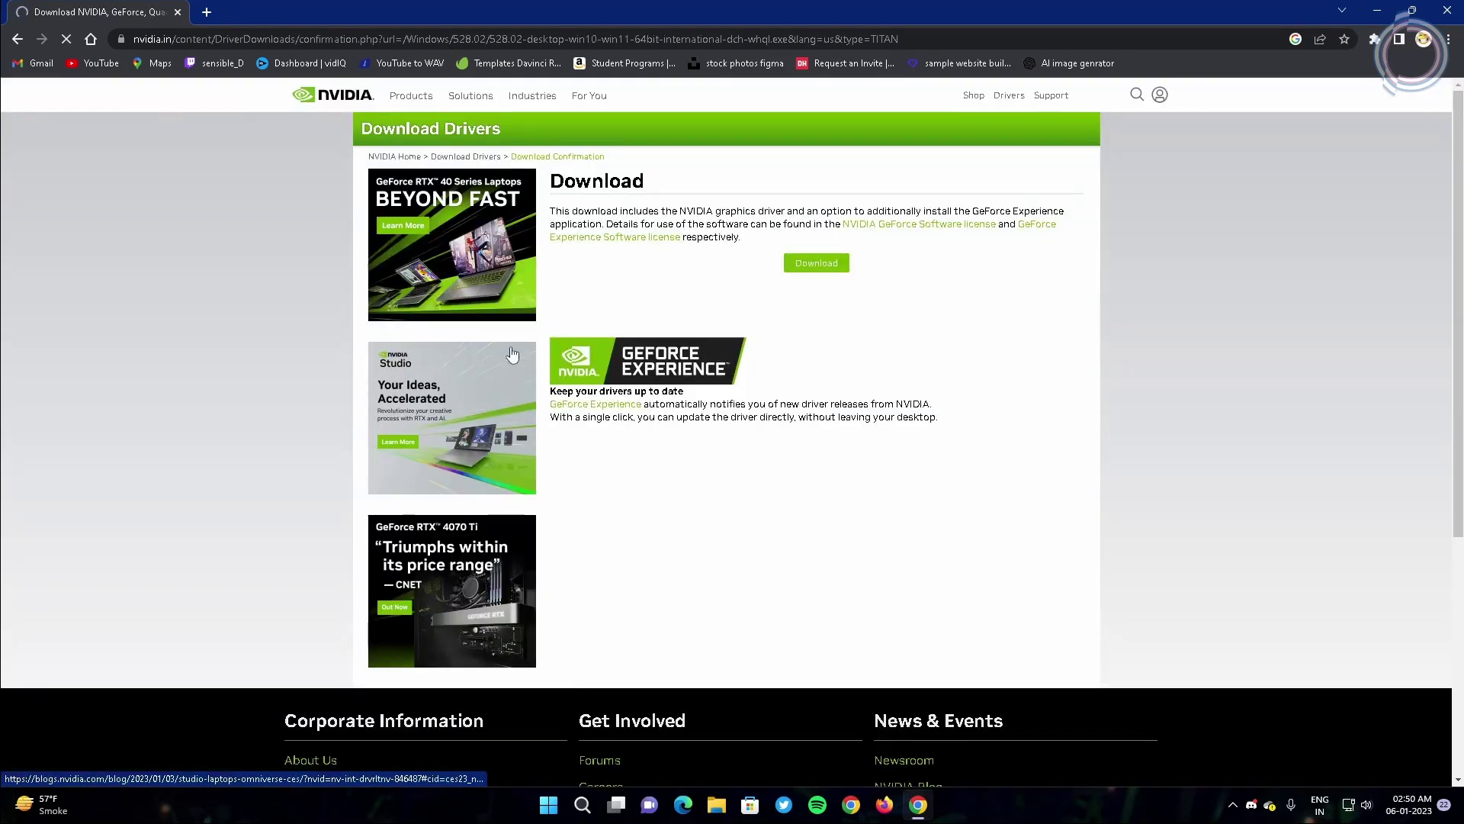
click(818, 264)
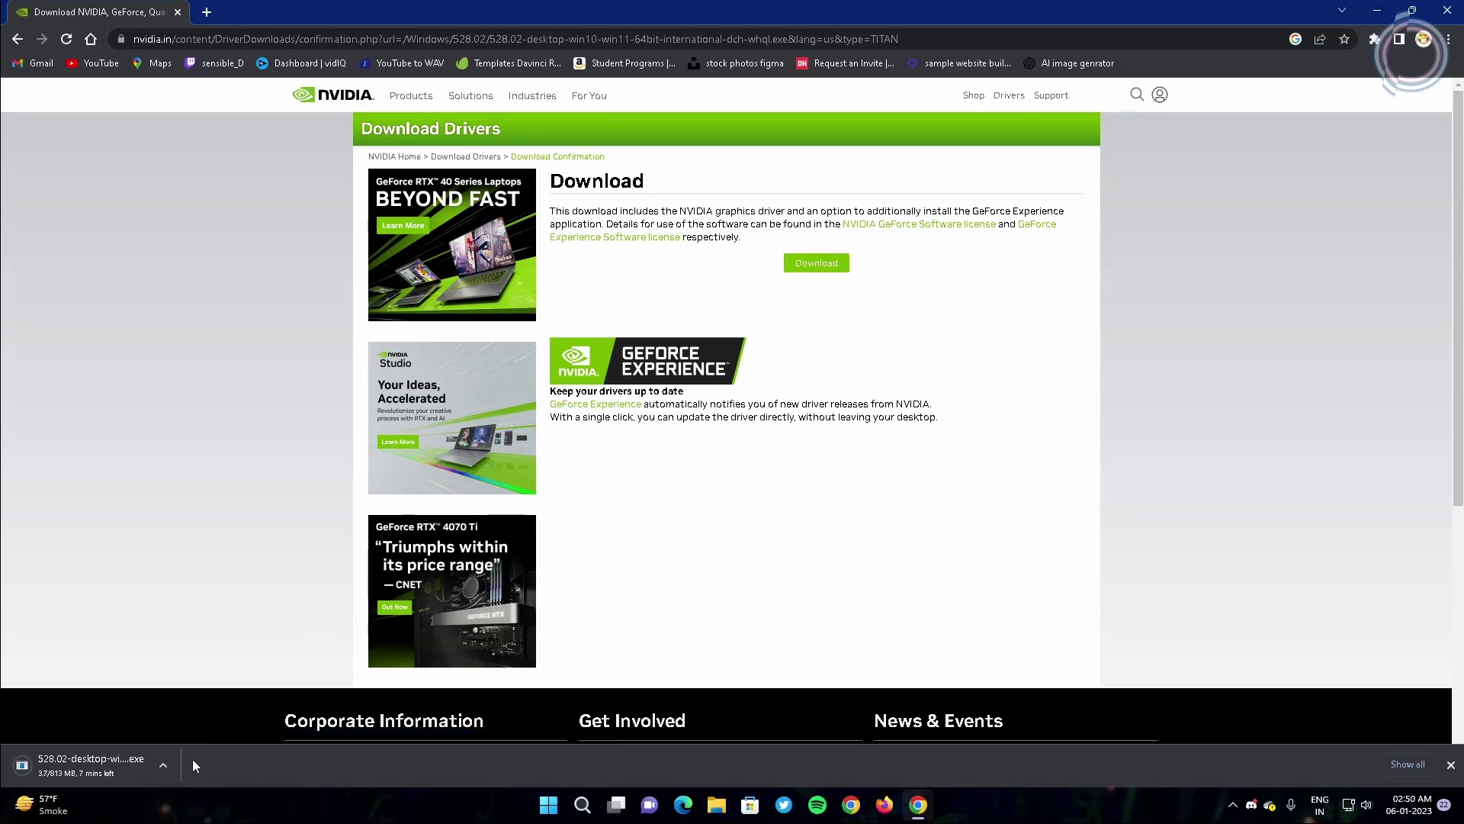
click(162, 764)
click(160, 736)
click(1234, 805)
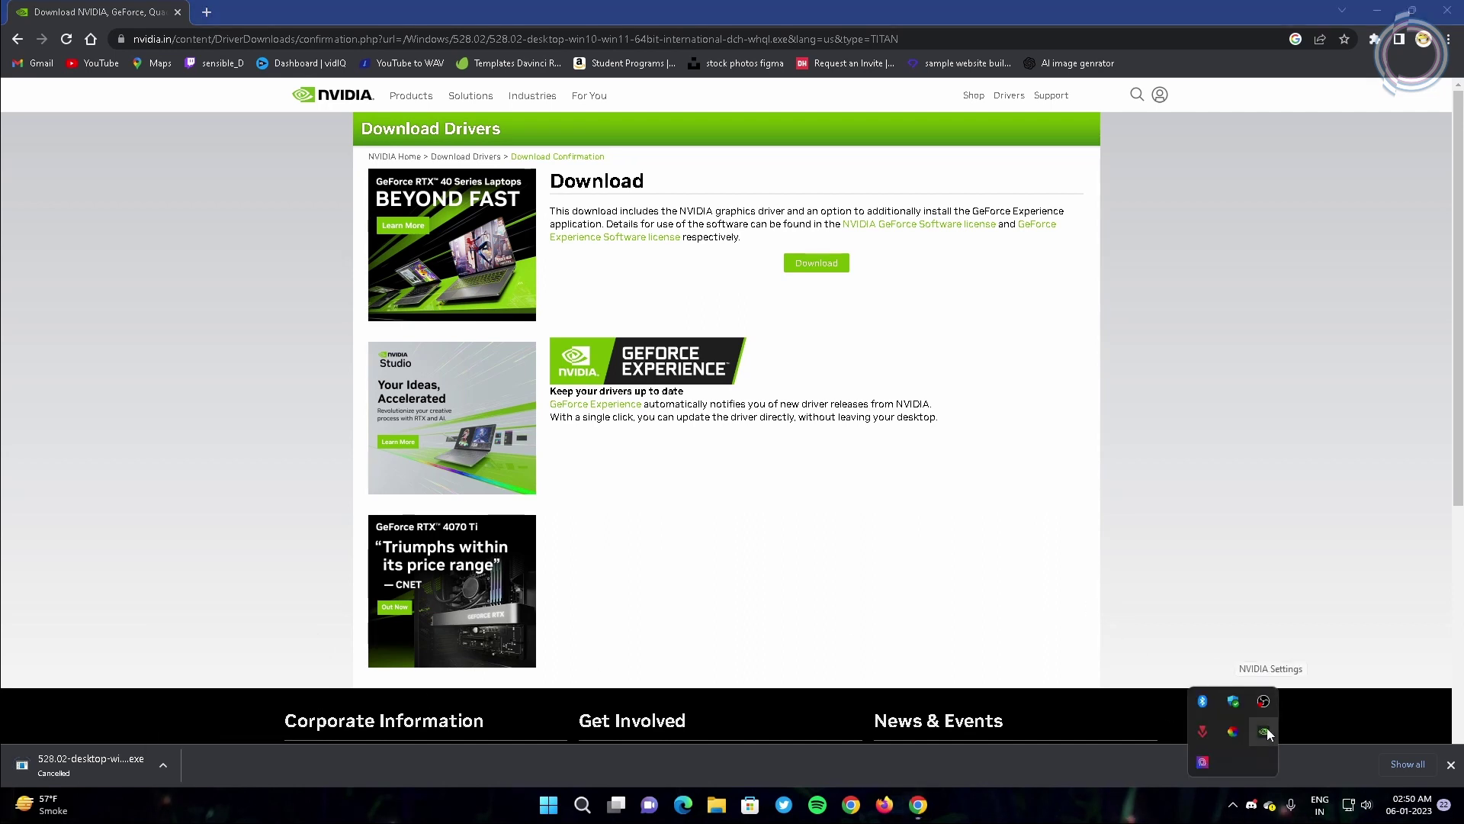
key(super+d)
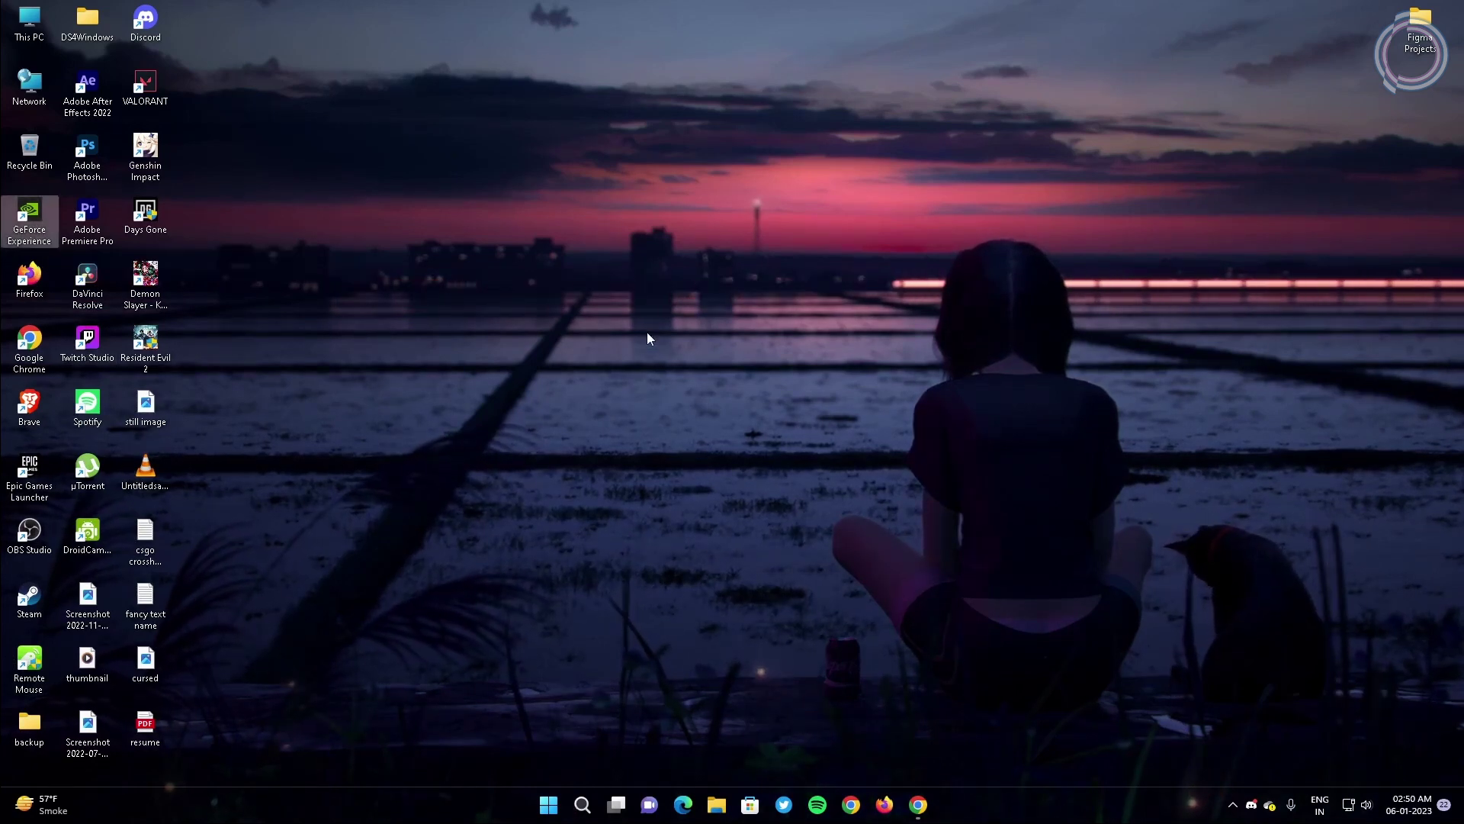
- Search 'amd drivers' in a new Chrome tab and open the AMD Drivers and Support result
click(918, 804)
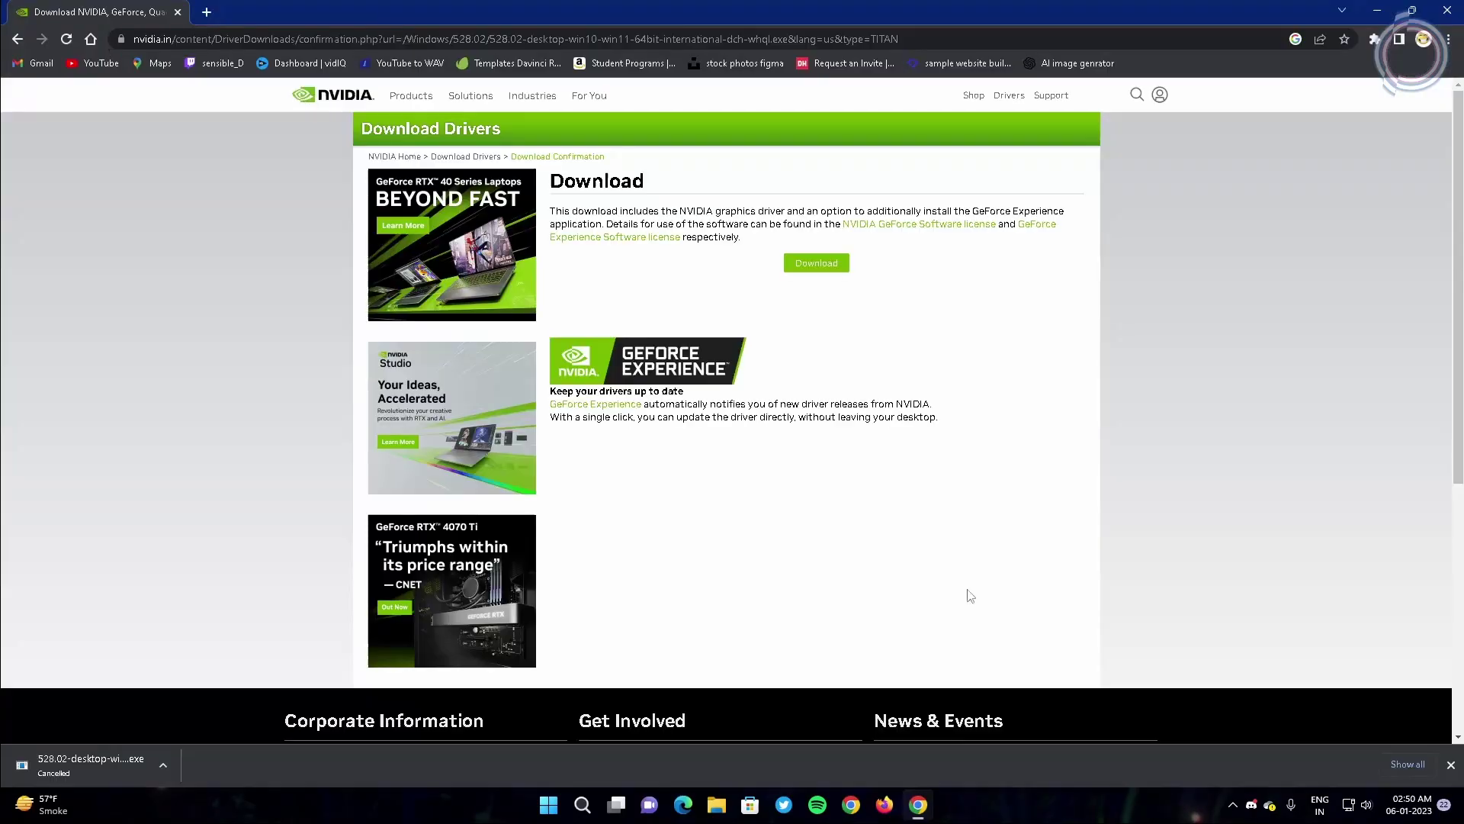
click(207, 12)
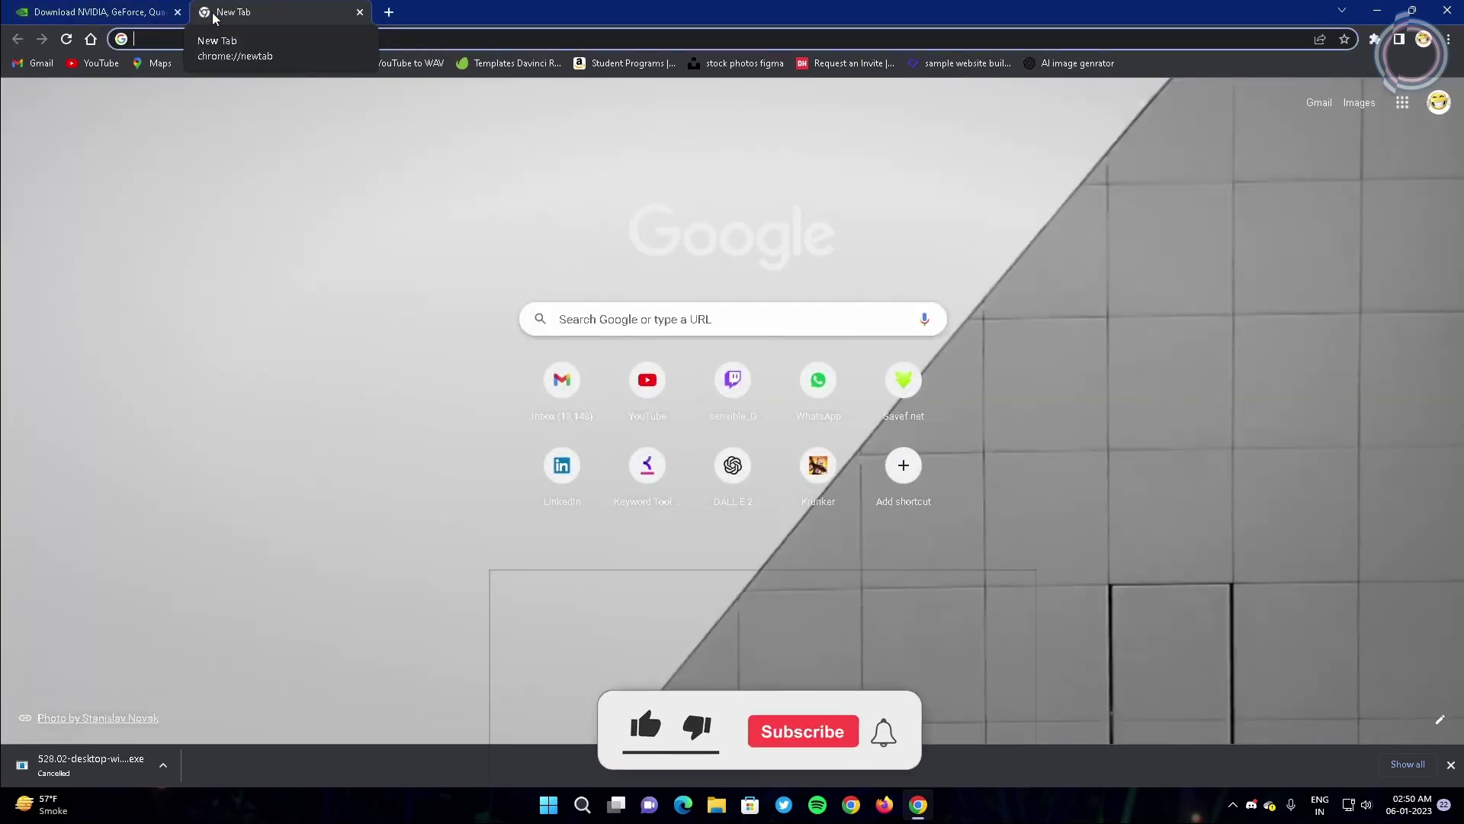
text(amd)
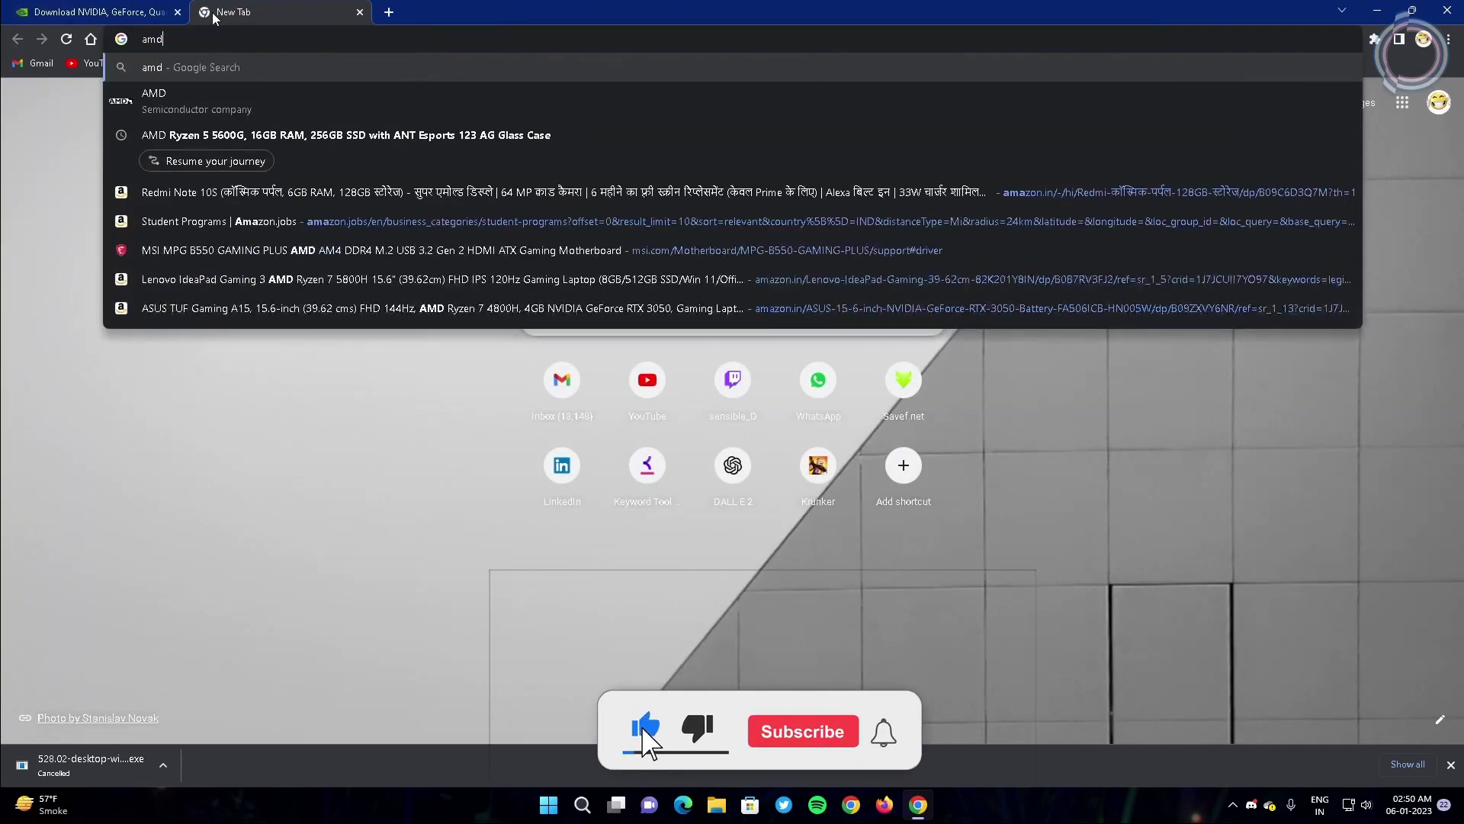
text( drivers)
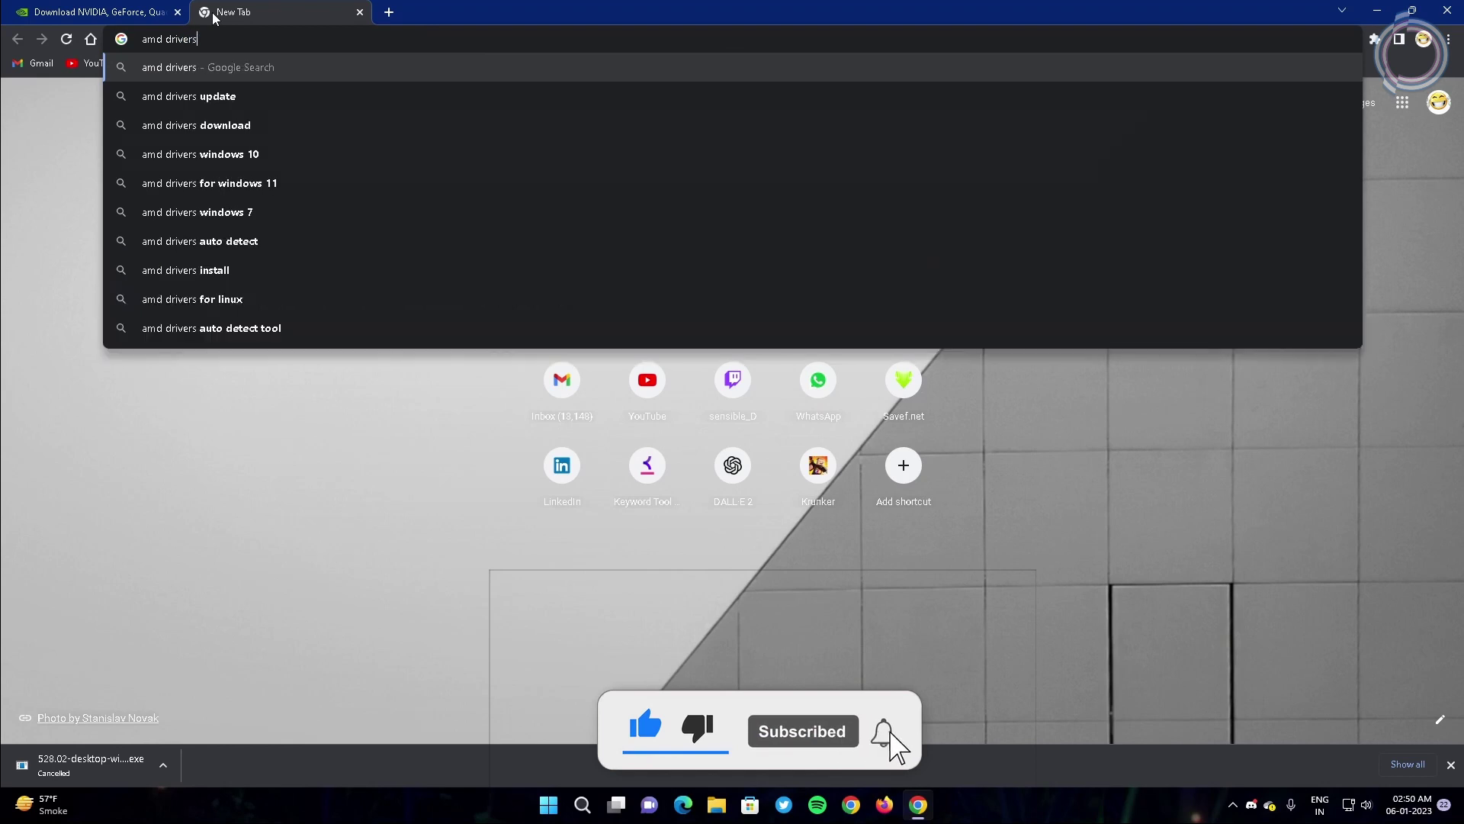
key(Return)
click(223, 286)
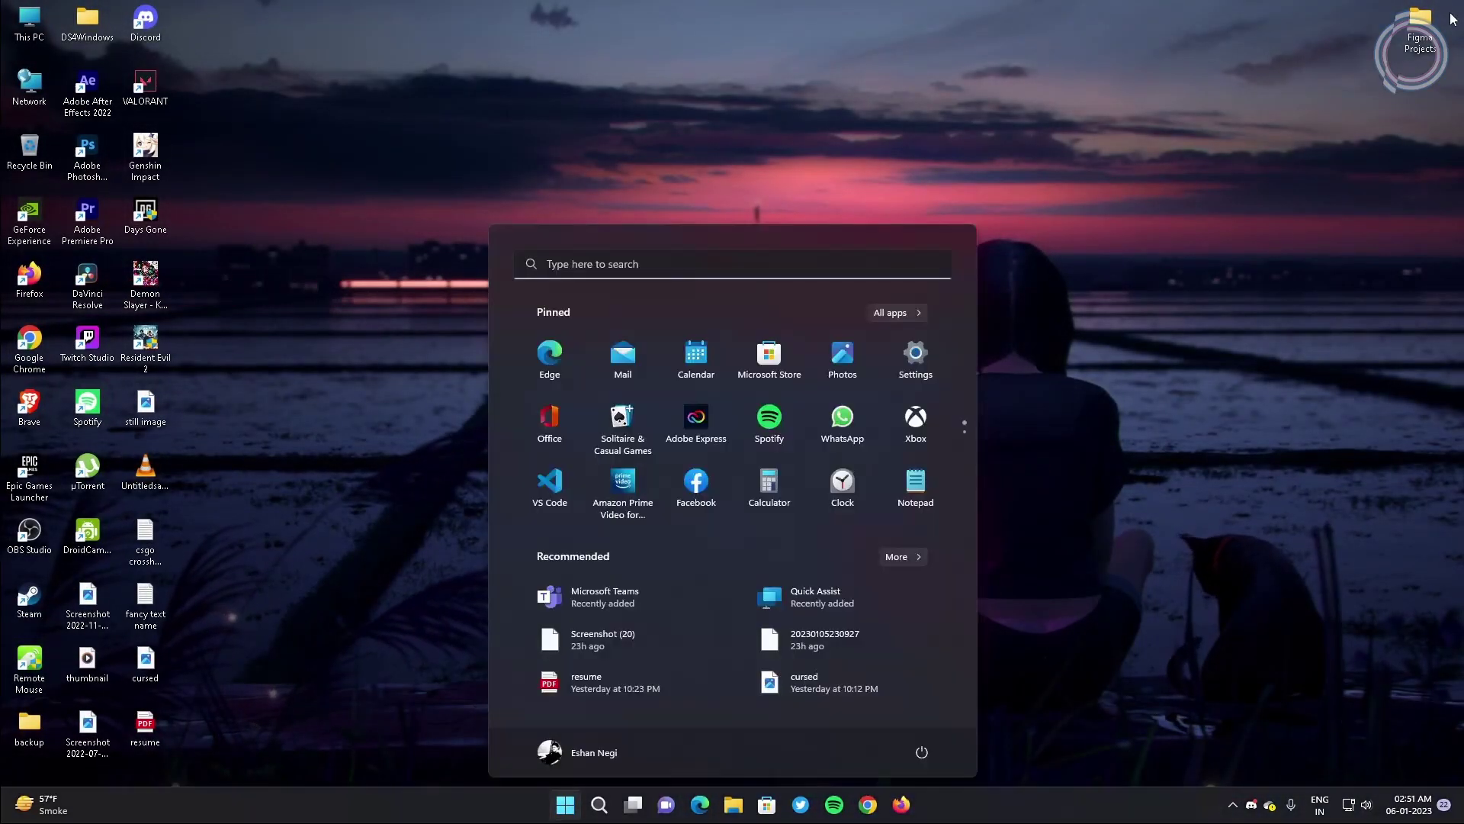
- Open Choose a power plan, maximized, with the additional plans shown
text(power)
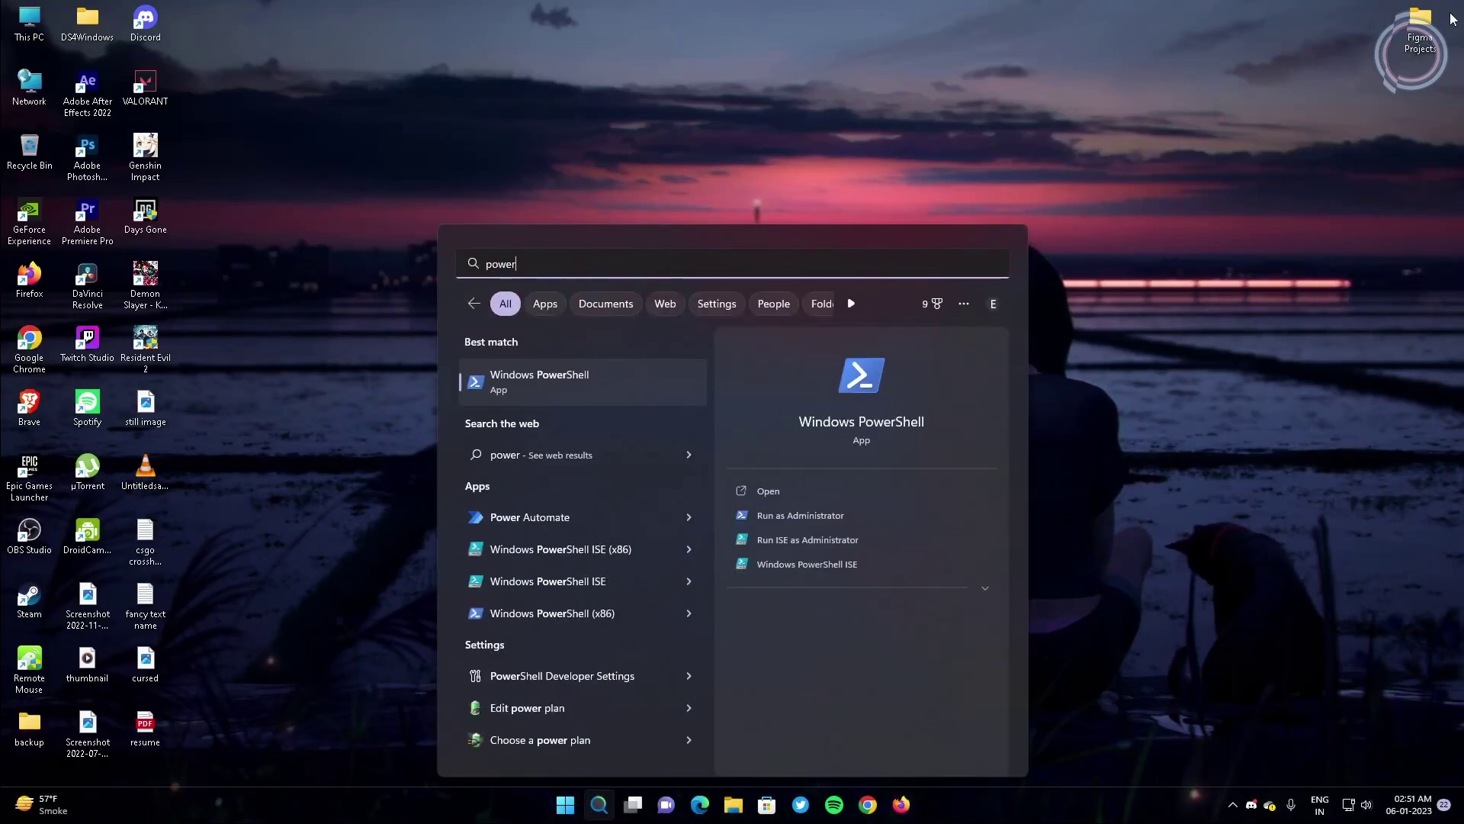
key(Down)
key(Down)
key(Down)
key(Down)
key(Down)
key(Down)
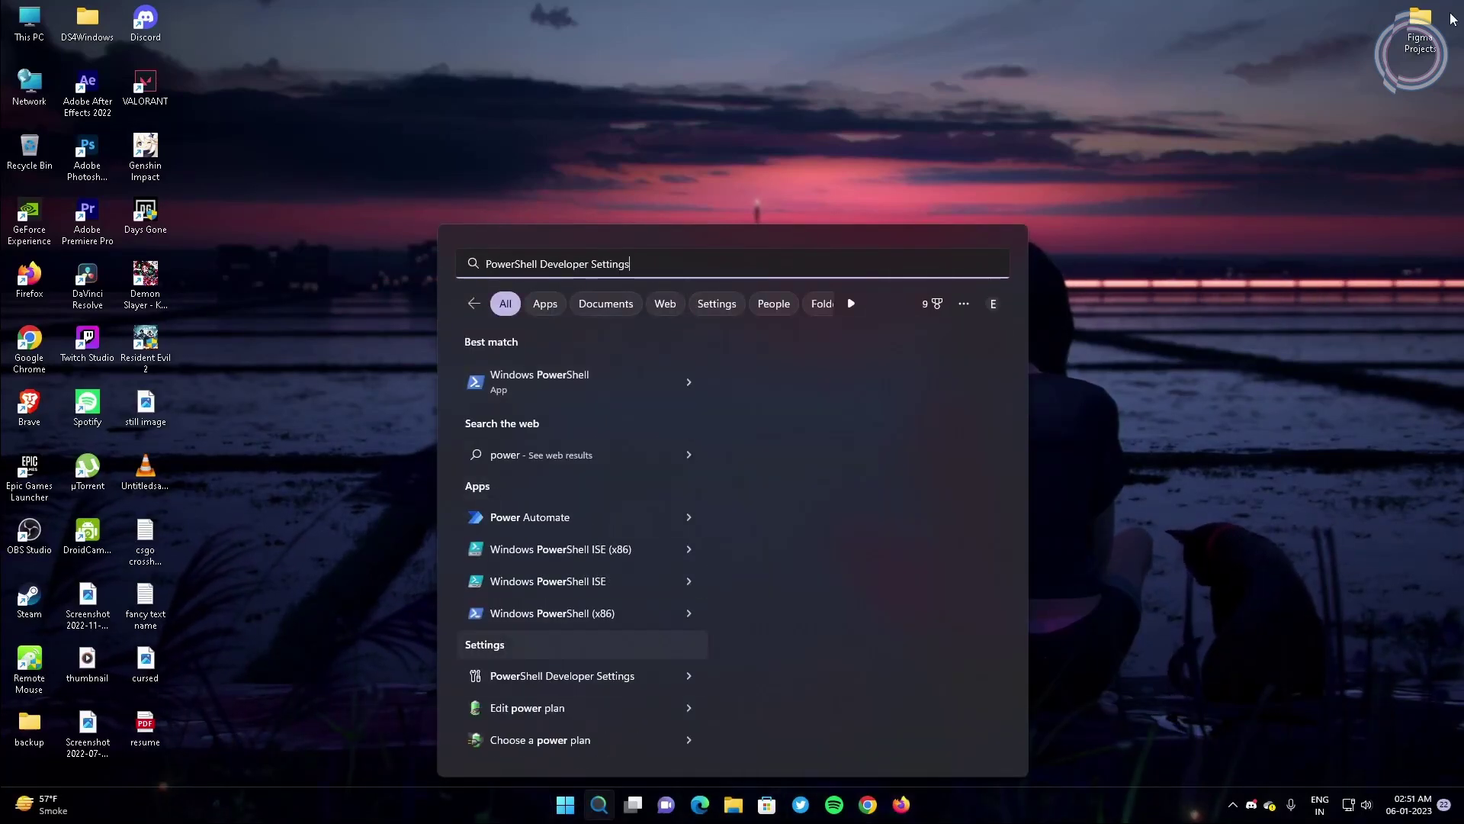
click(546, 741)
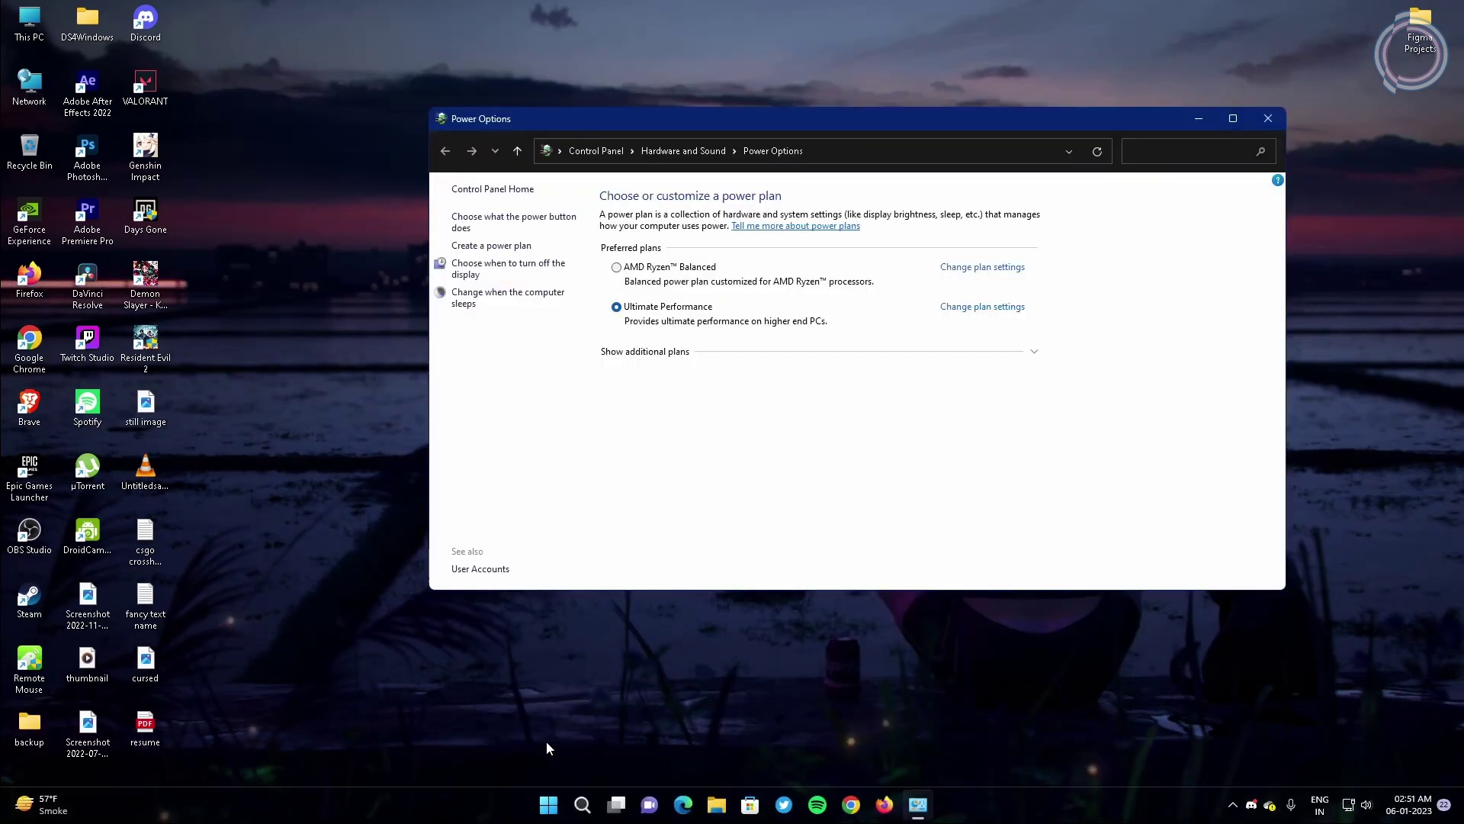
click(1234, 119)
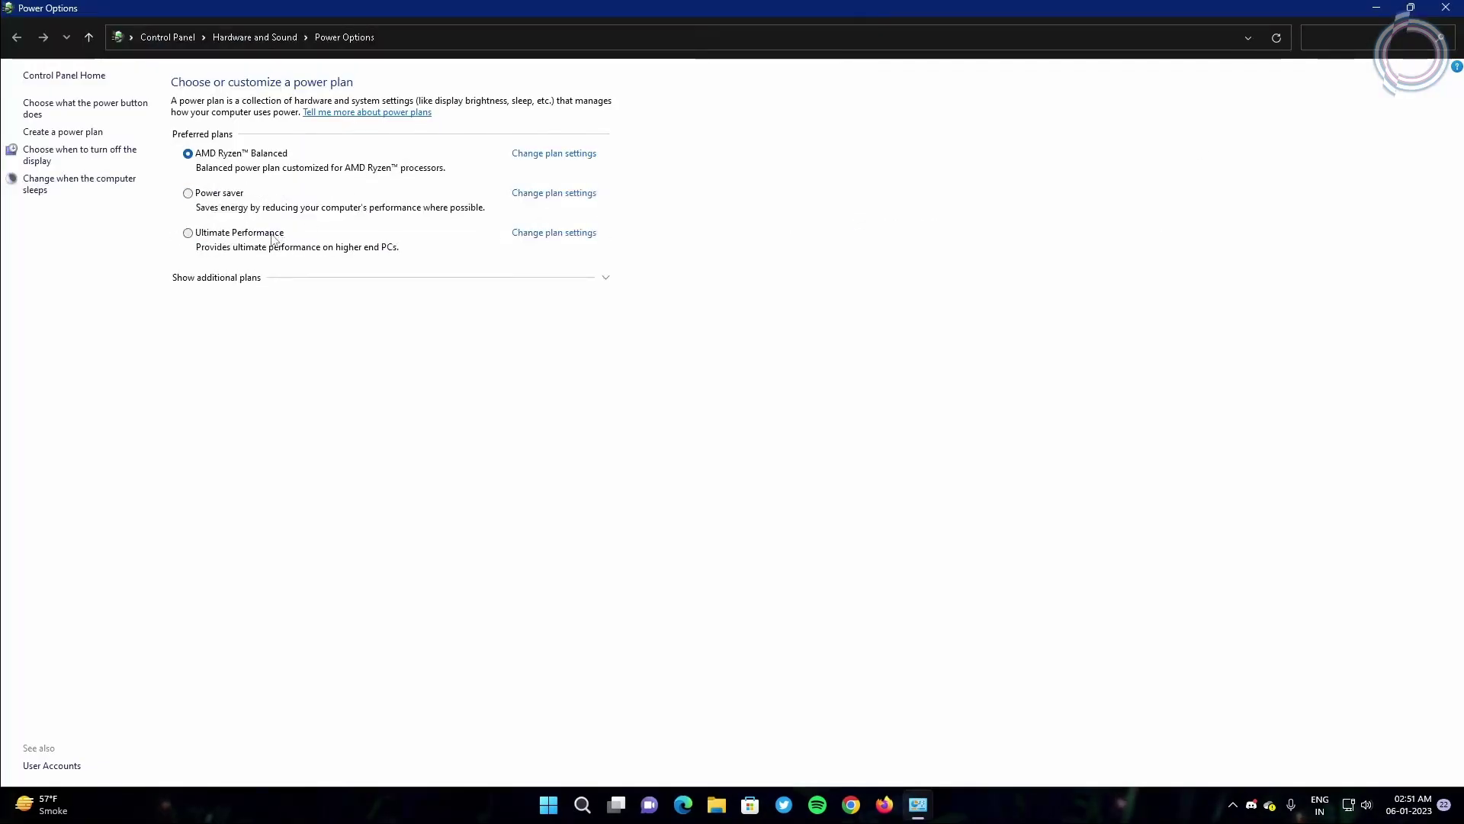
click(607, 246)
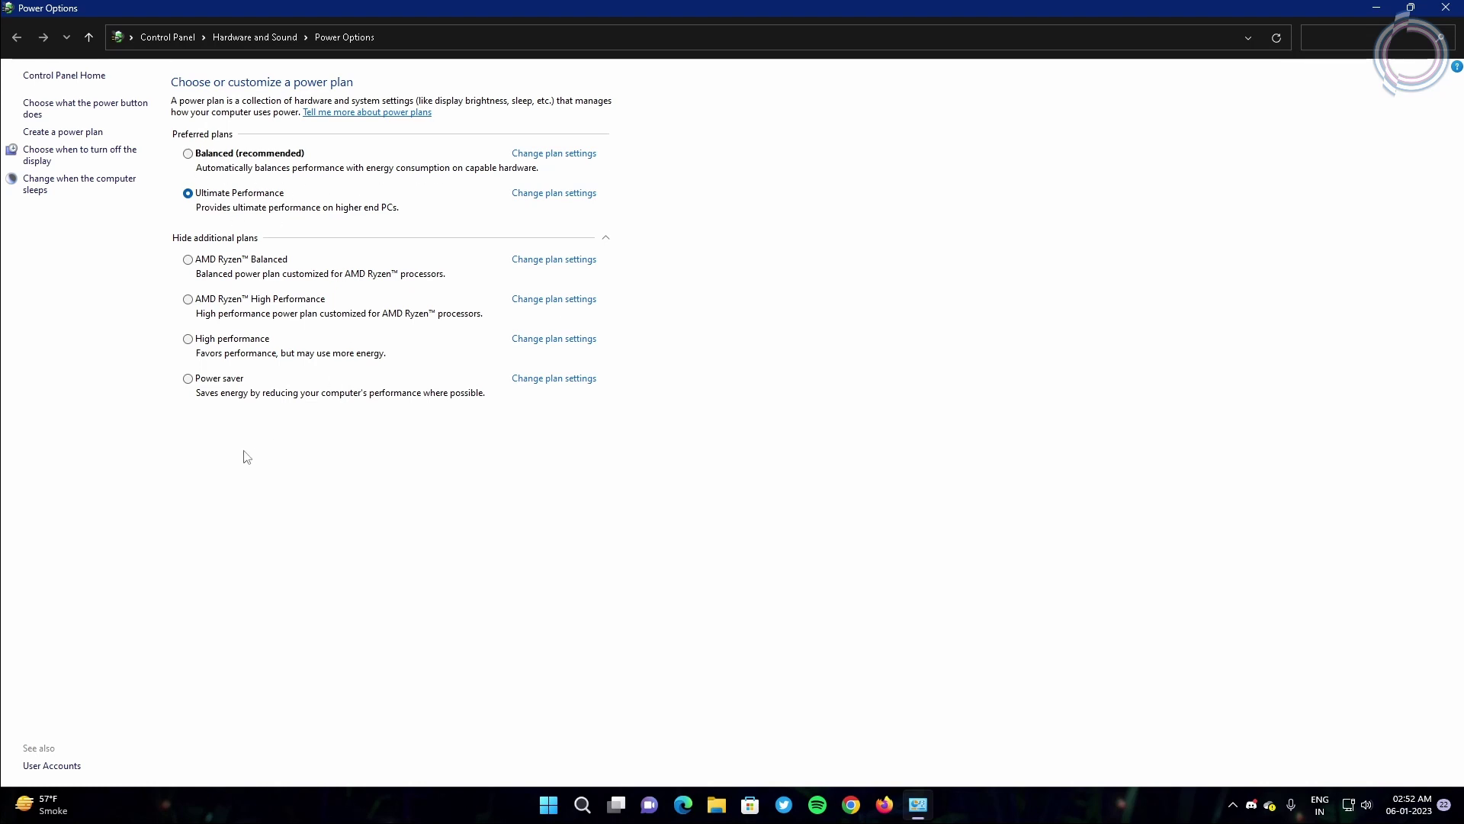
- Switch to Ultimate Performance and review its settings with display and sleep set to never
click(232, 261)
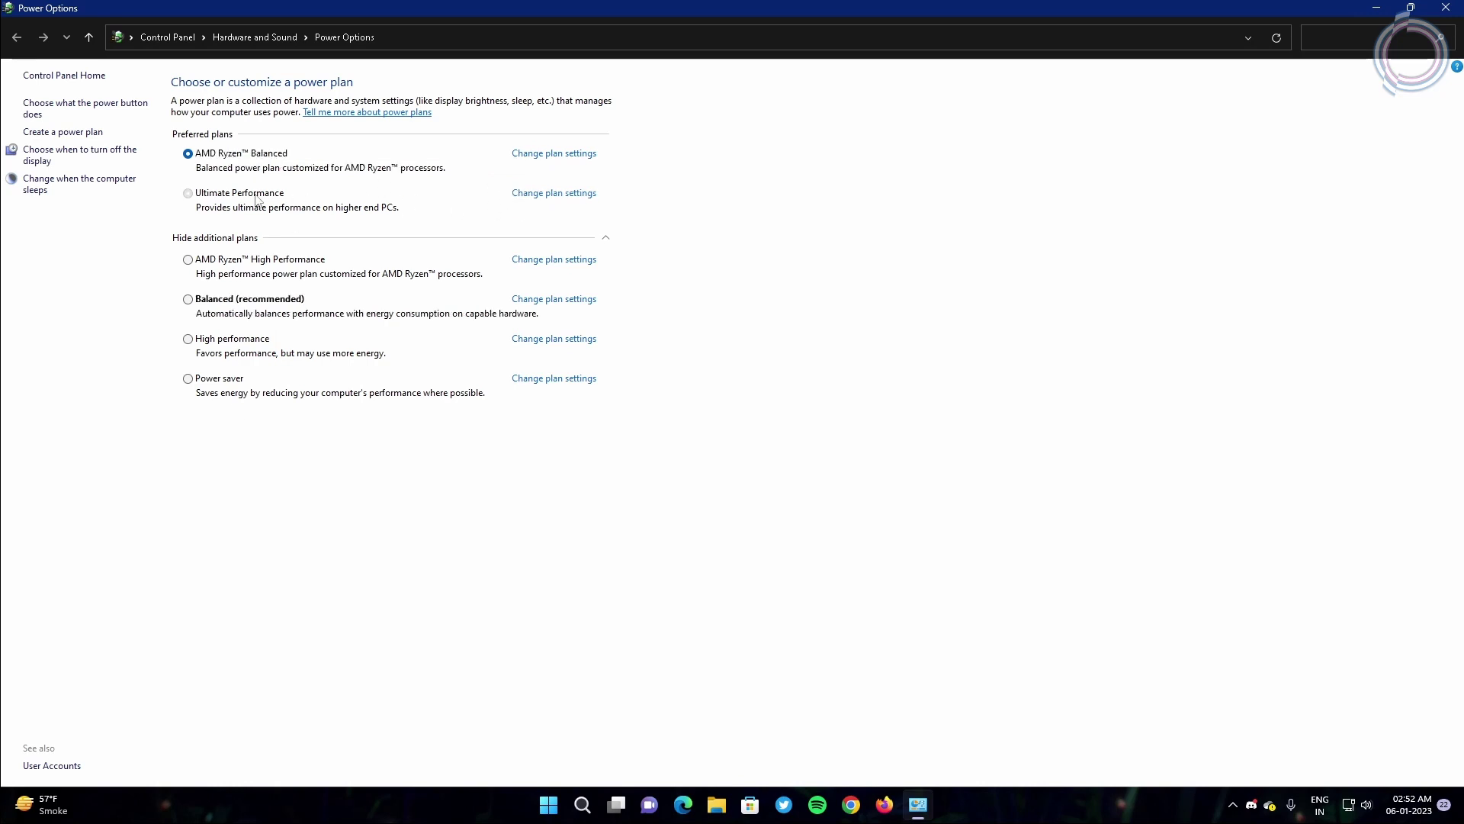
click(558, 195)
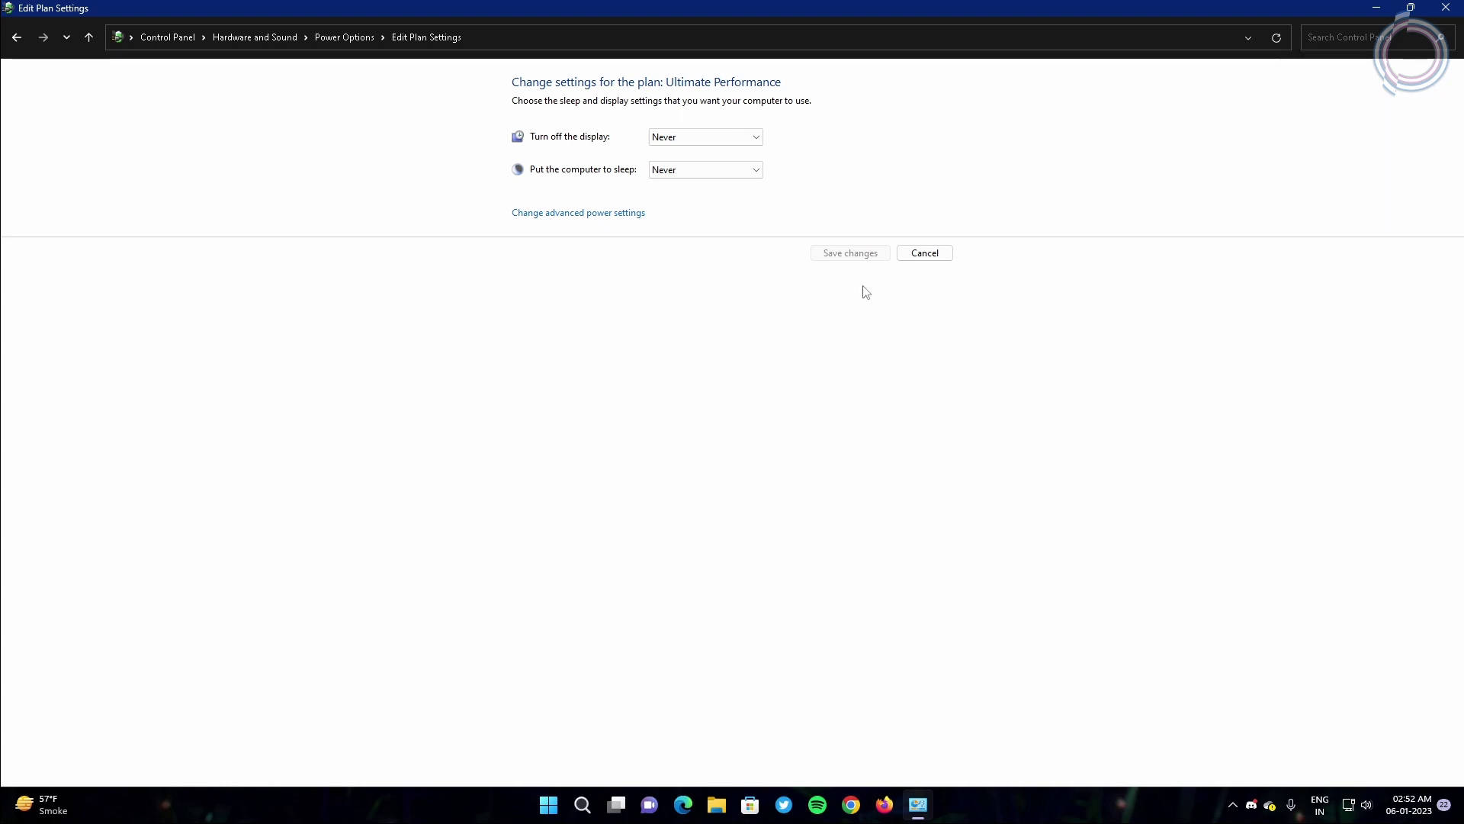
key(alt+F4)
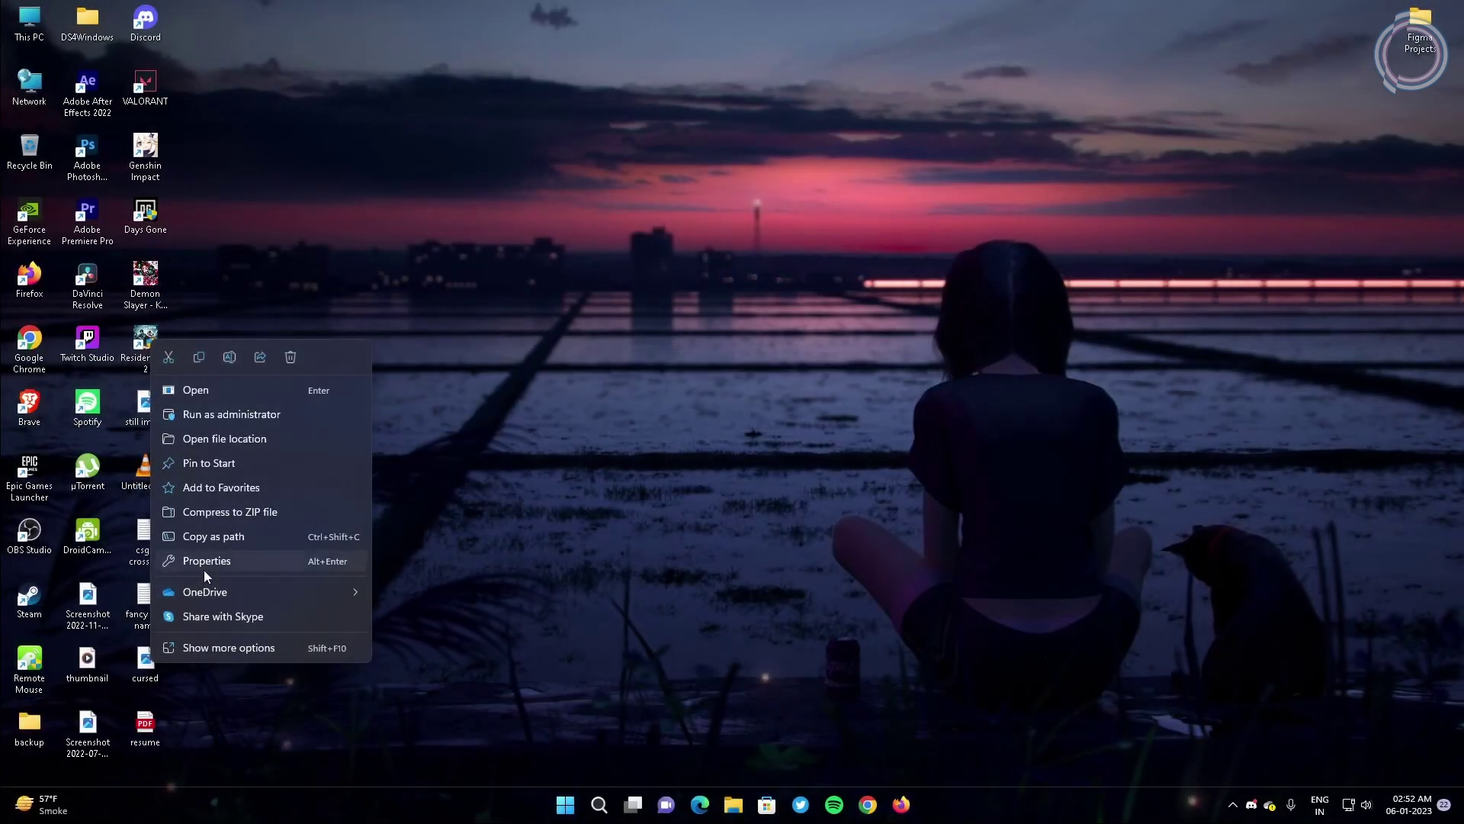
- Enable Run this program as an administrator in the Resident Evil 2 shortcut's Compatibility tab
click(204, 562)
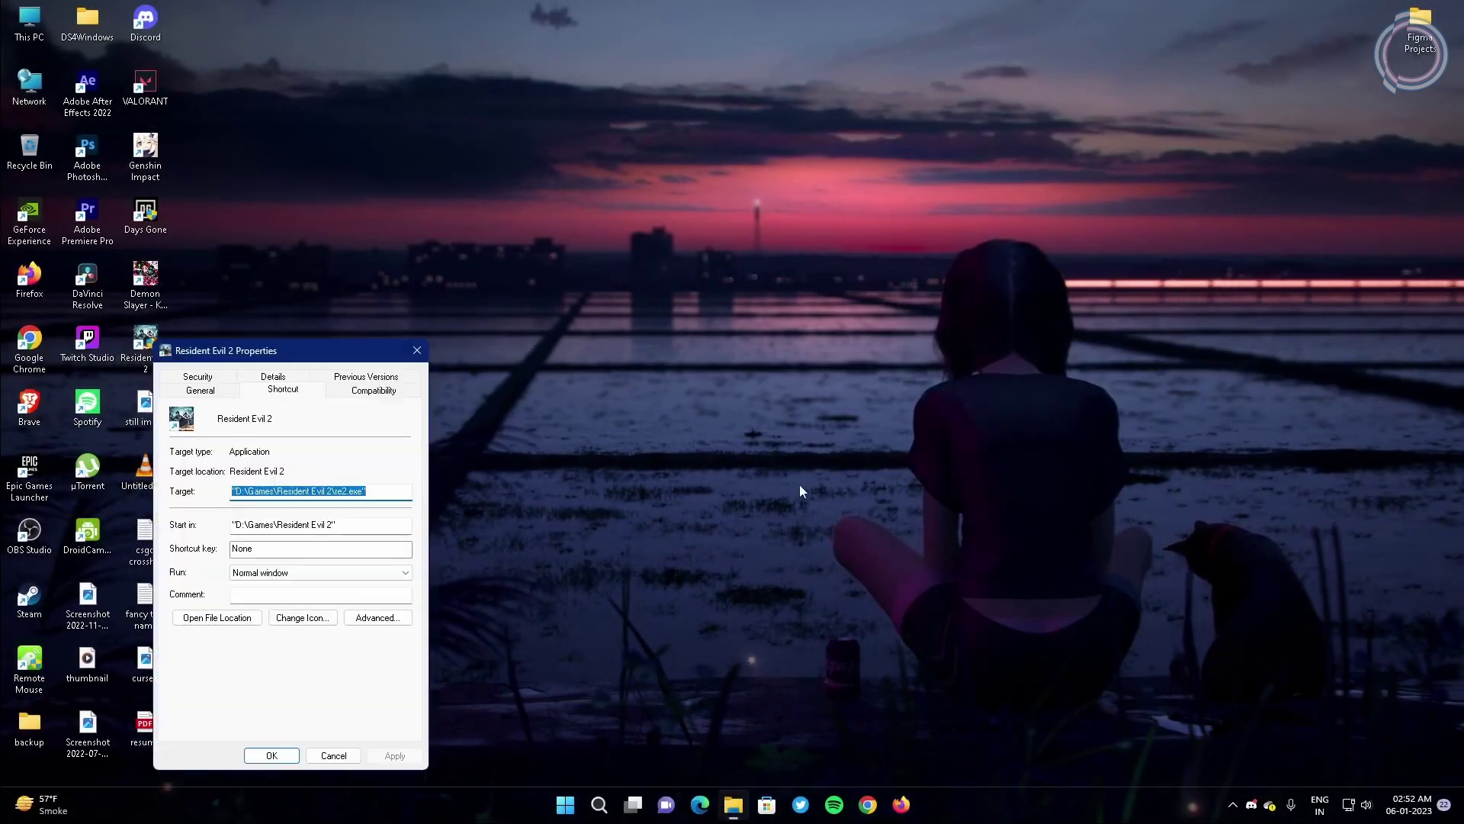
click(359, 392)
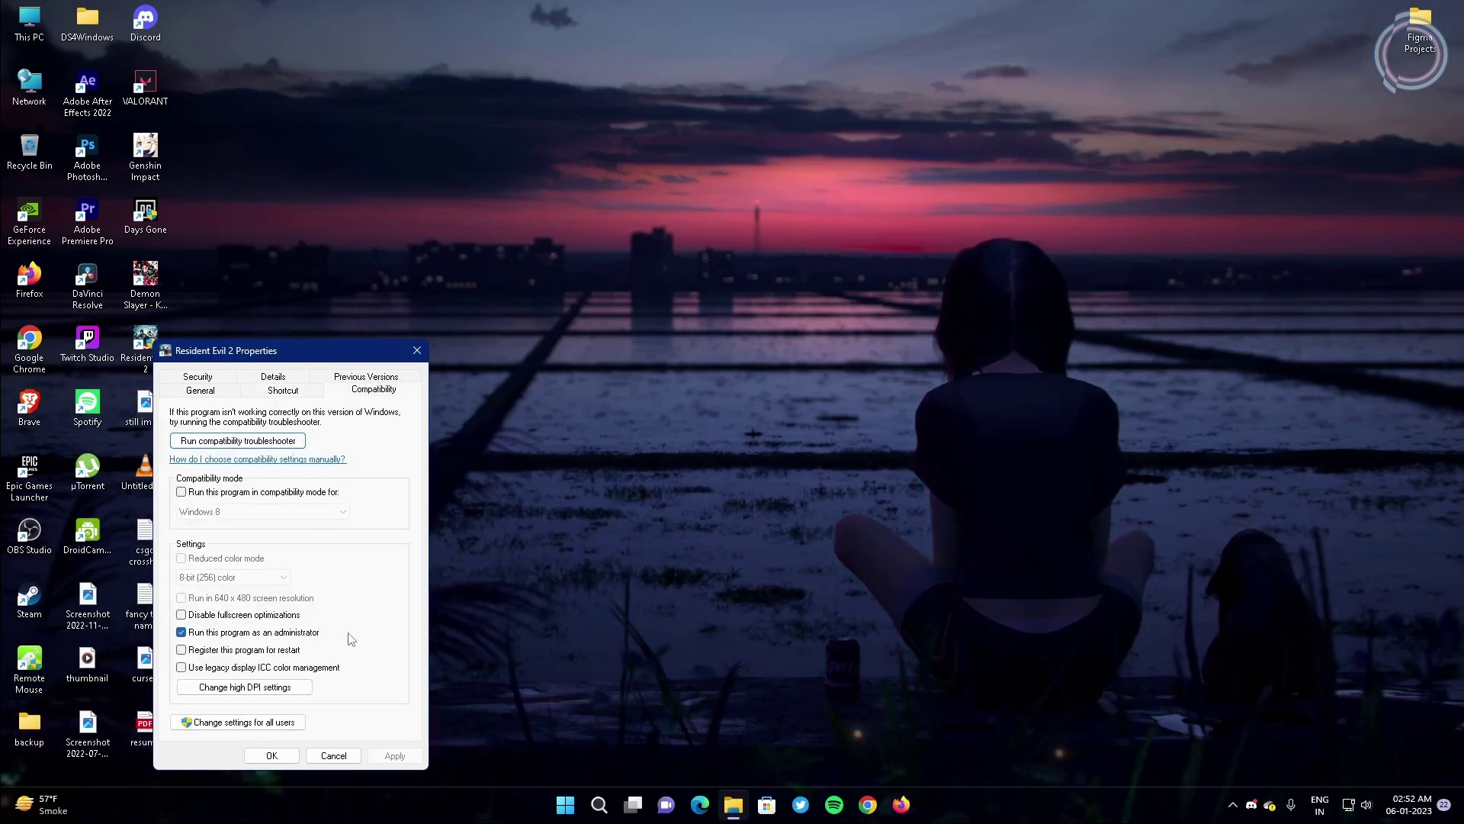
click(272, 755)
right_click(534, 200)
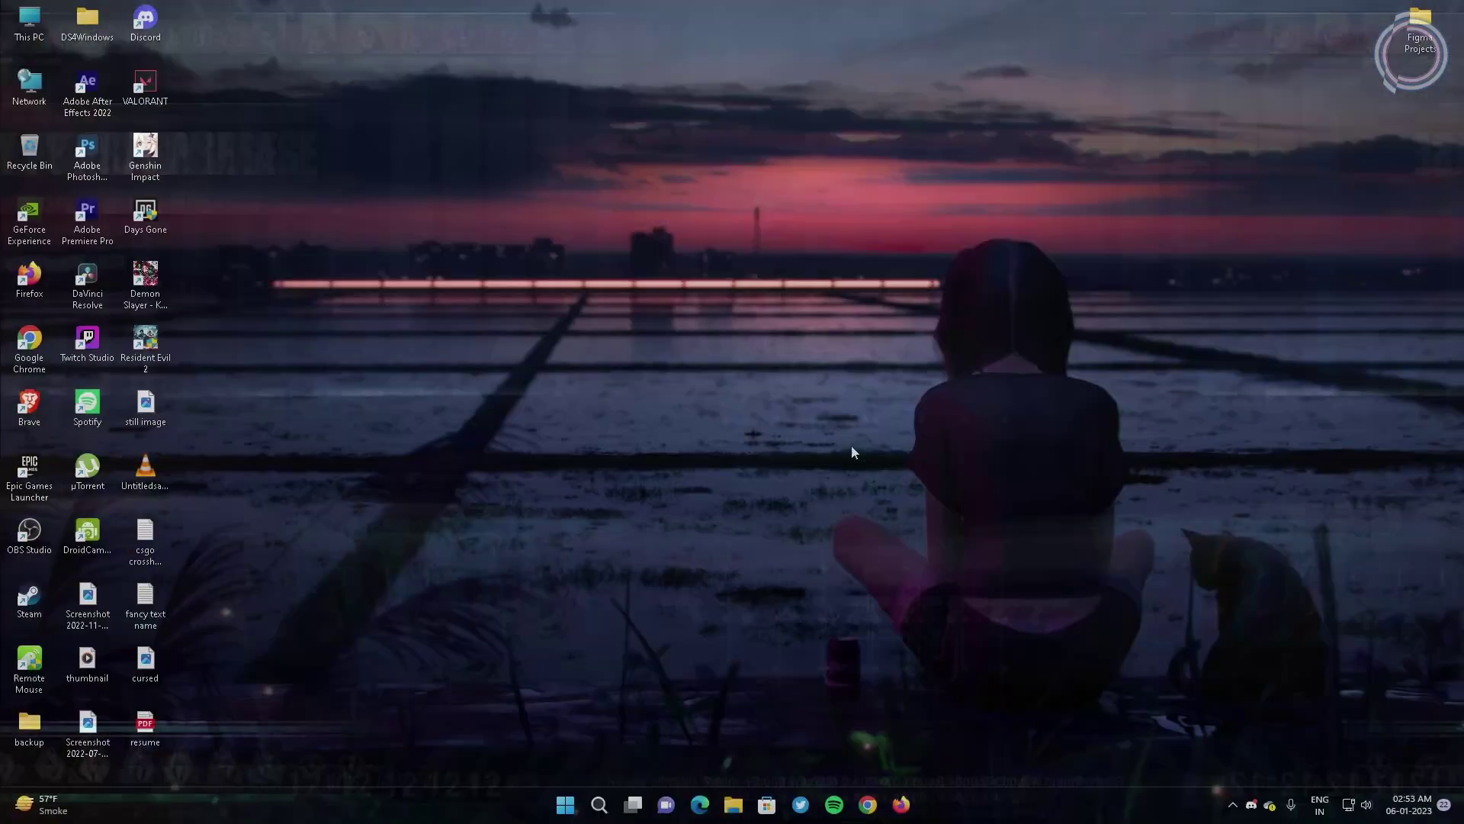
- Open Task Manager's Details view and bring up ApplicationFrameHost.exe's options for Set priority
key(ctrl+shift+Escape)
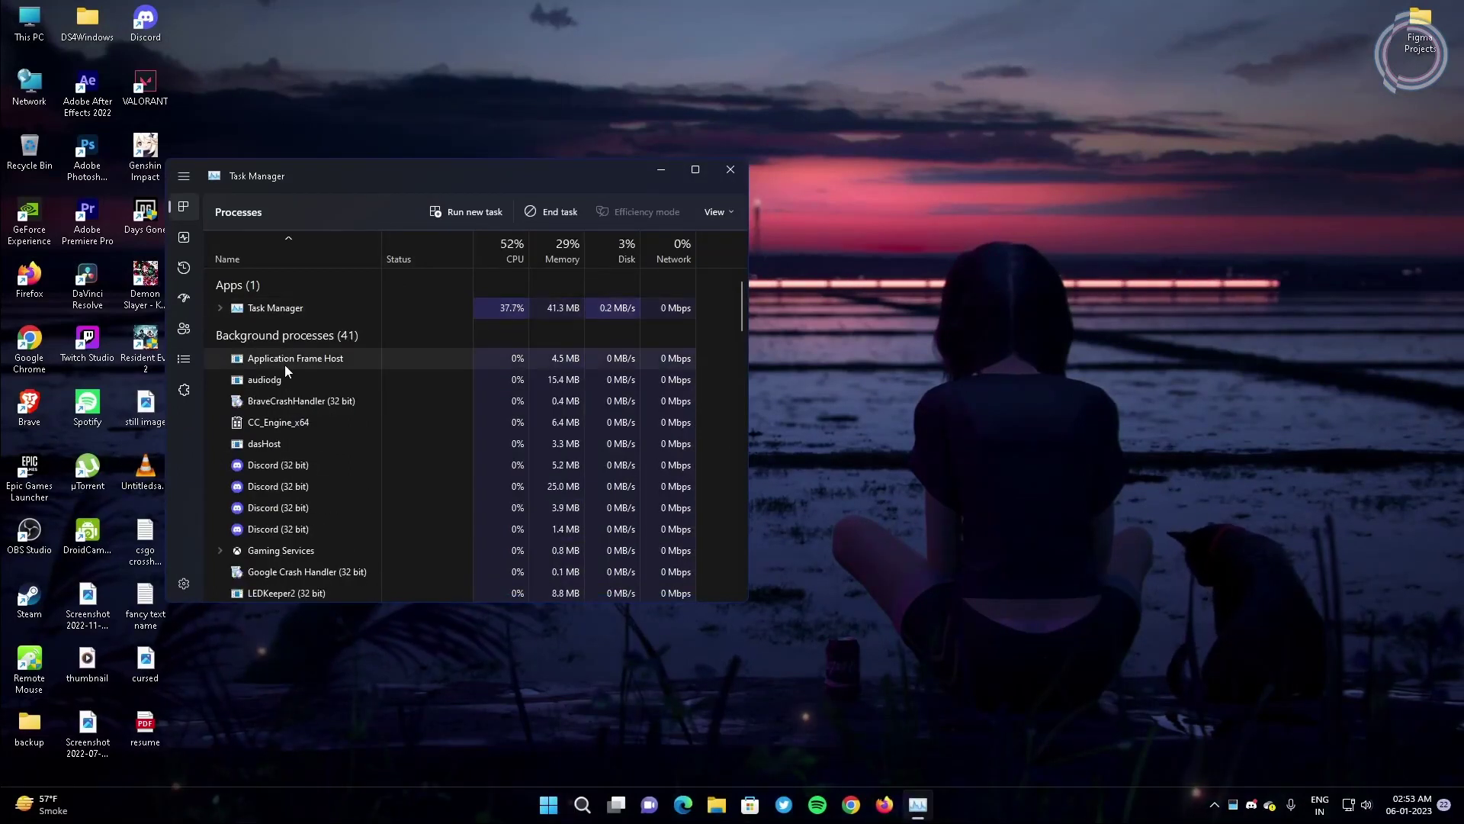
right_click(285, 365)
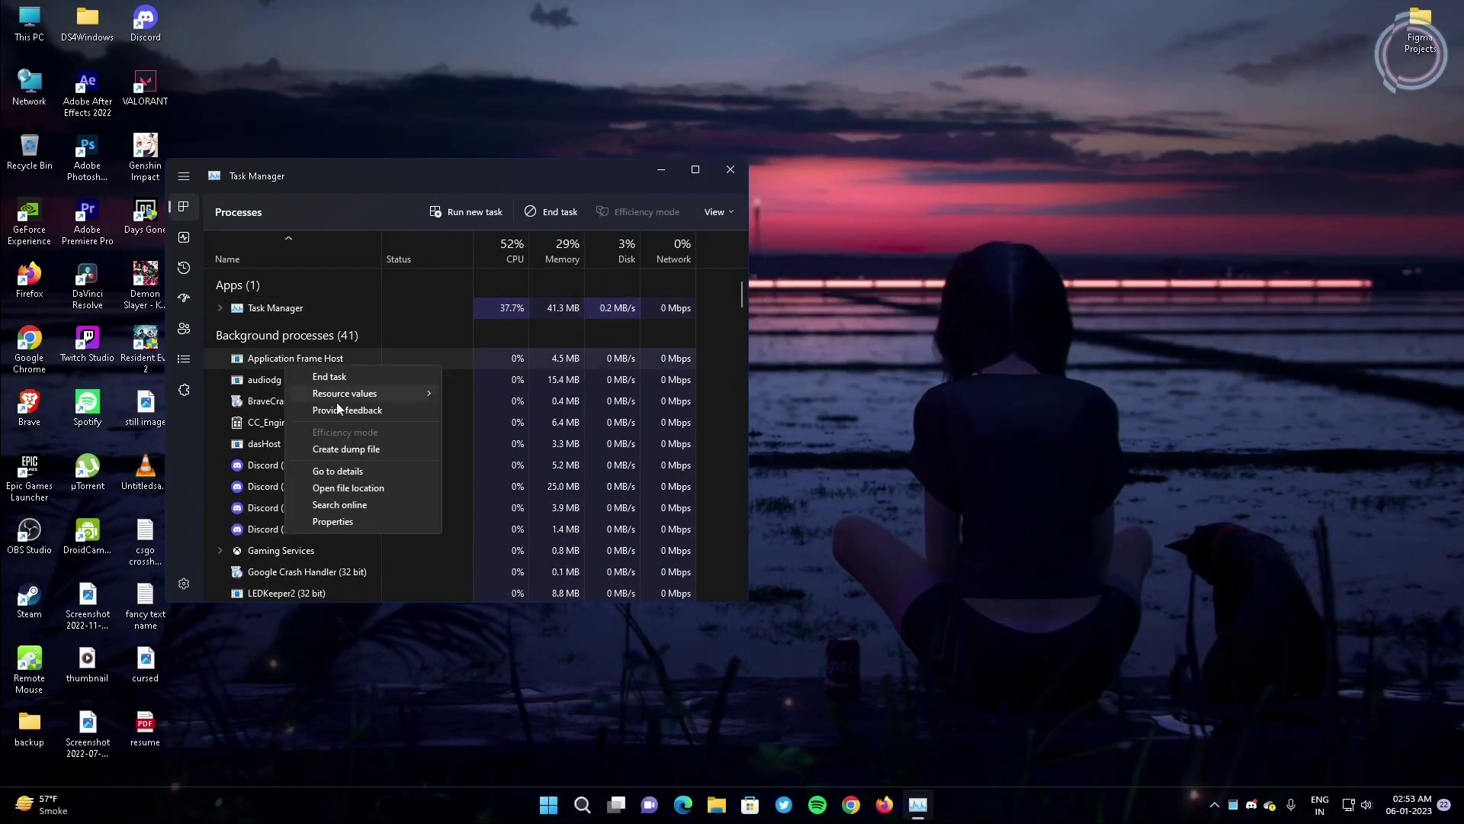
click(358, 470)
right_click(341, 273)
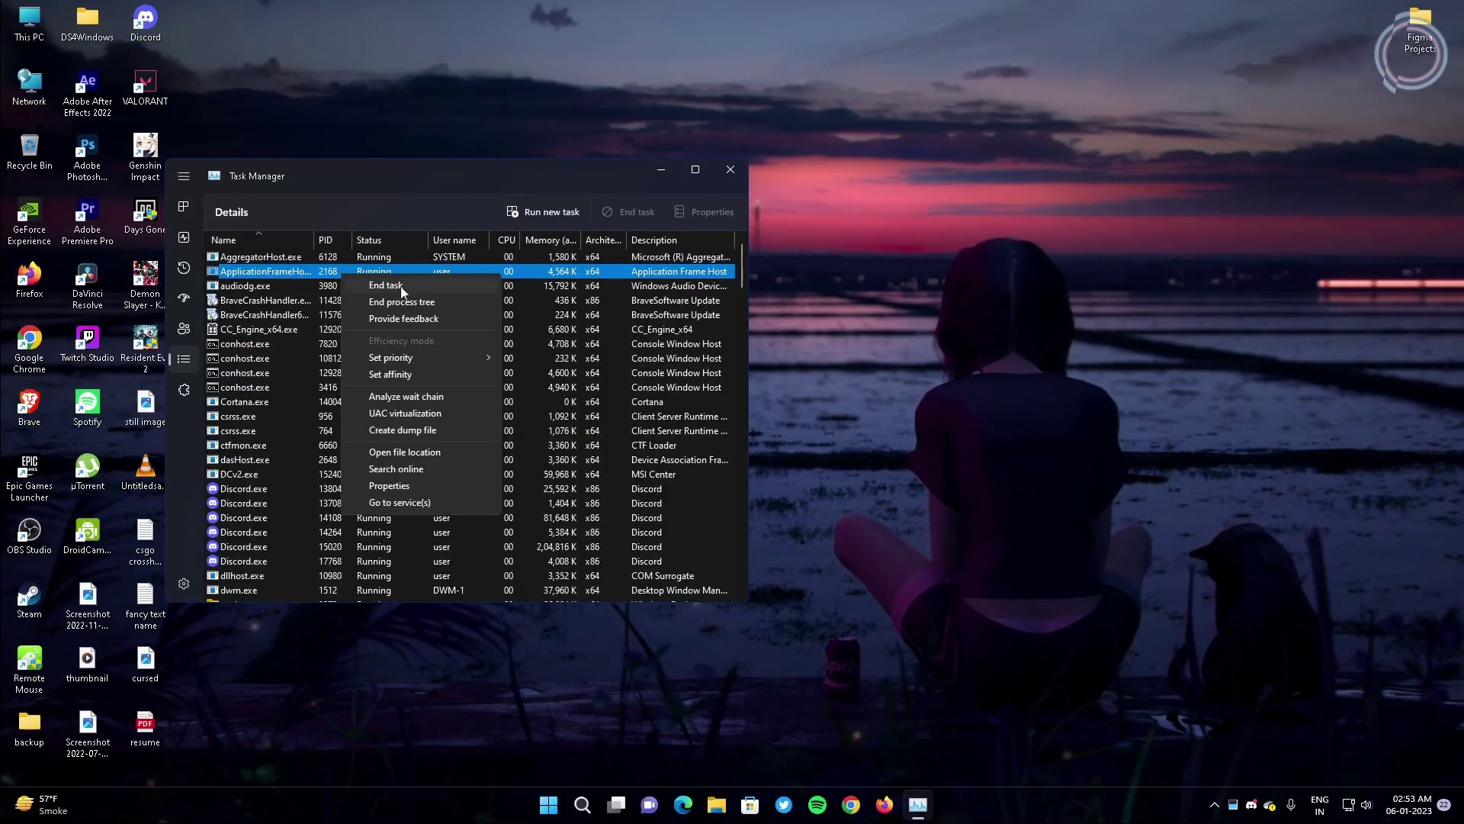